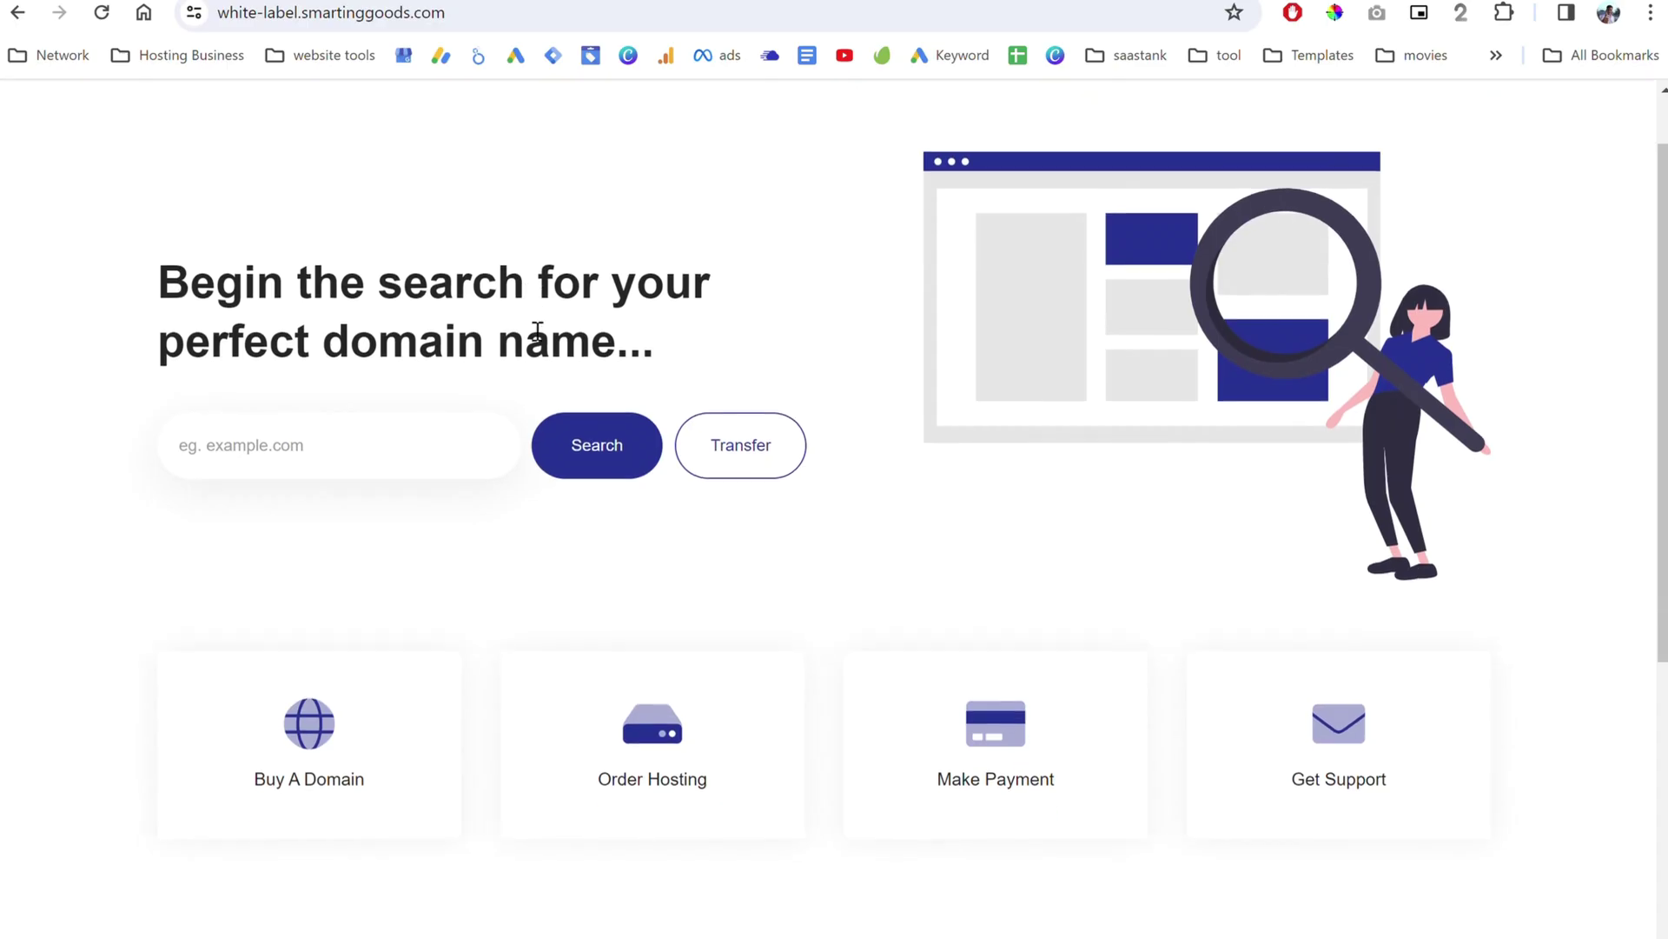
- Look over the white-label site's homepage, including the domain search and the service shortcut cards
scroll(538, 331, down, 2)
scroll(527, 328, down, 3)
scroll(532, 330, up, 5)
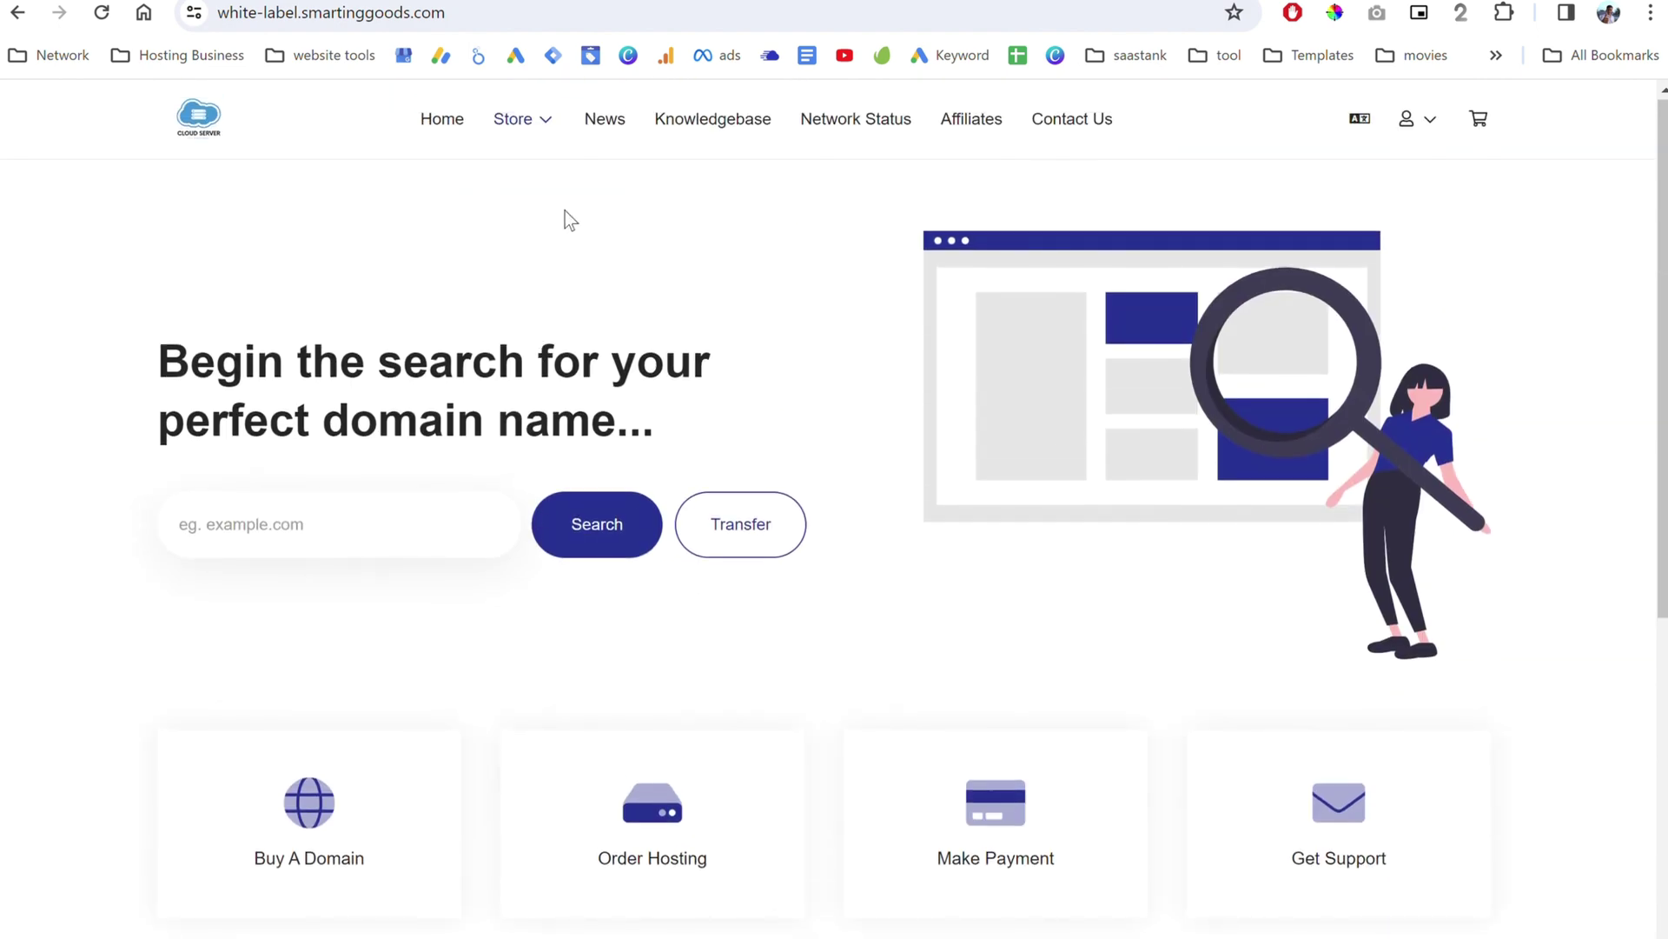
scroll(565, 211, down, 1)
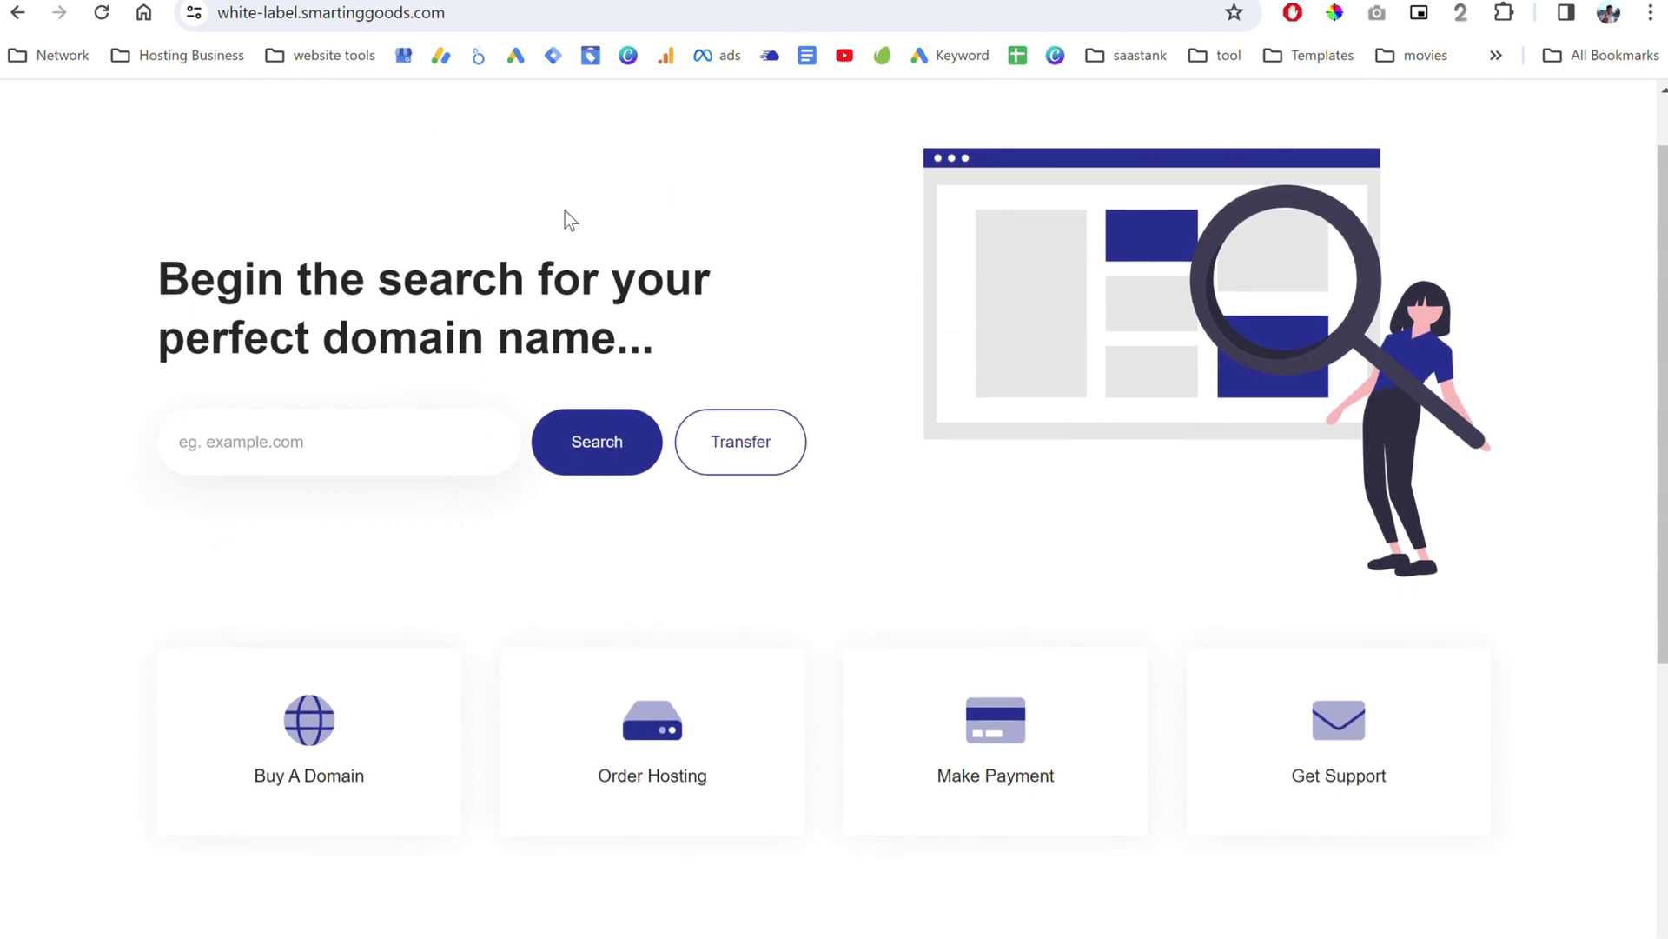
scroll(569, 219, up, 1)
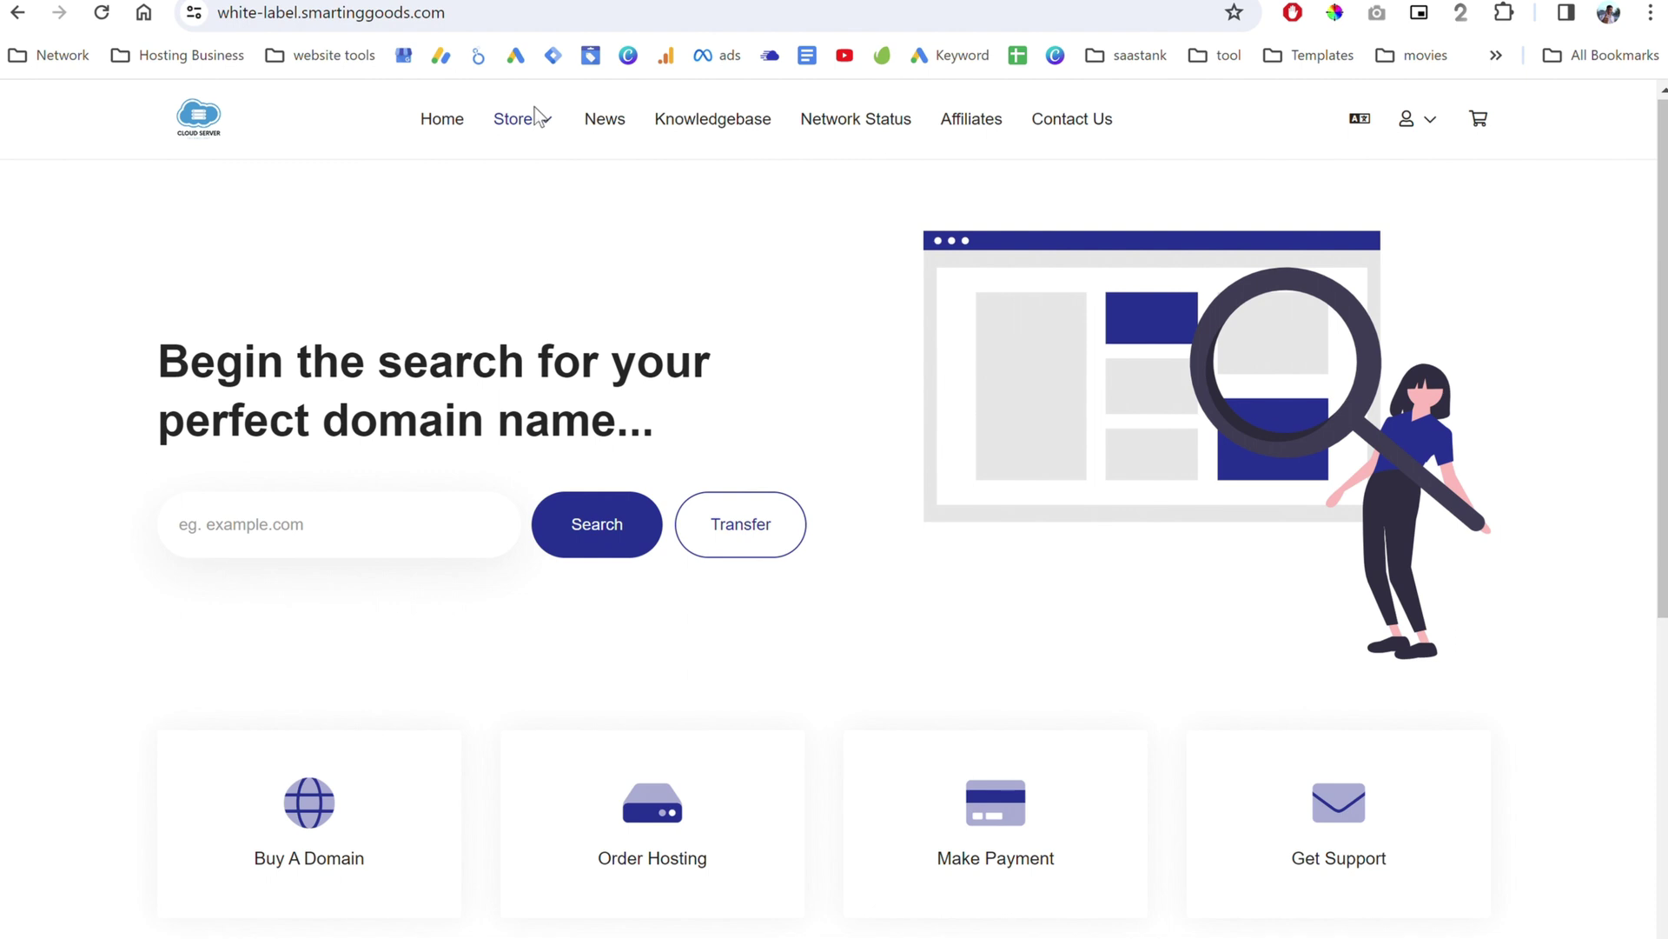
- Open the store's Website Builder category and examine the Wordpress Template product
click(557, 132)
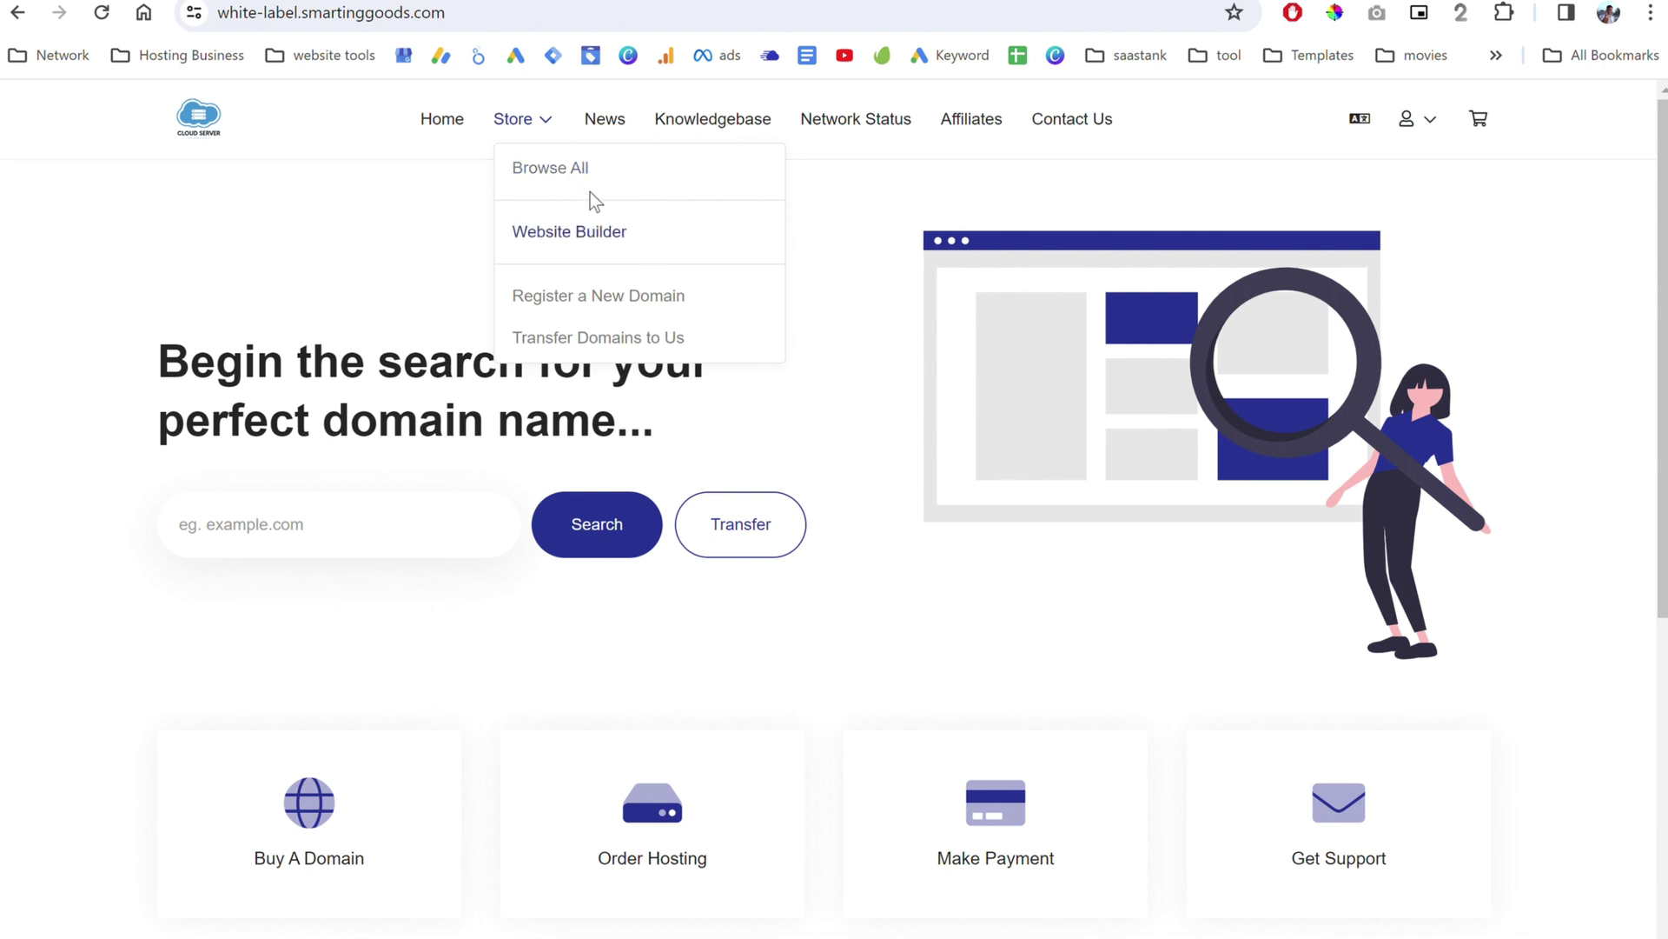
click(607, 232)
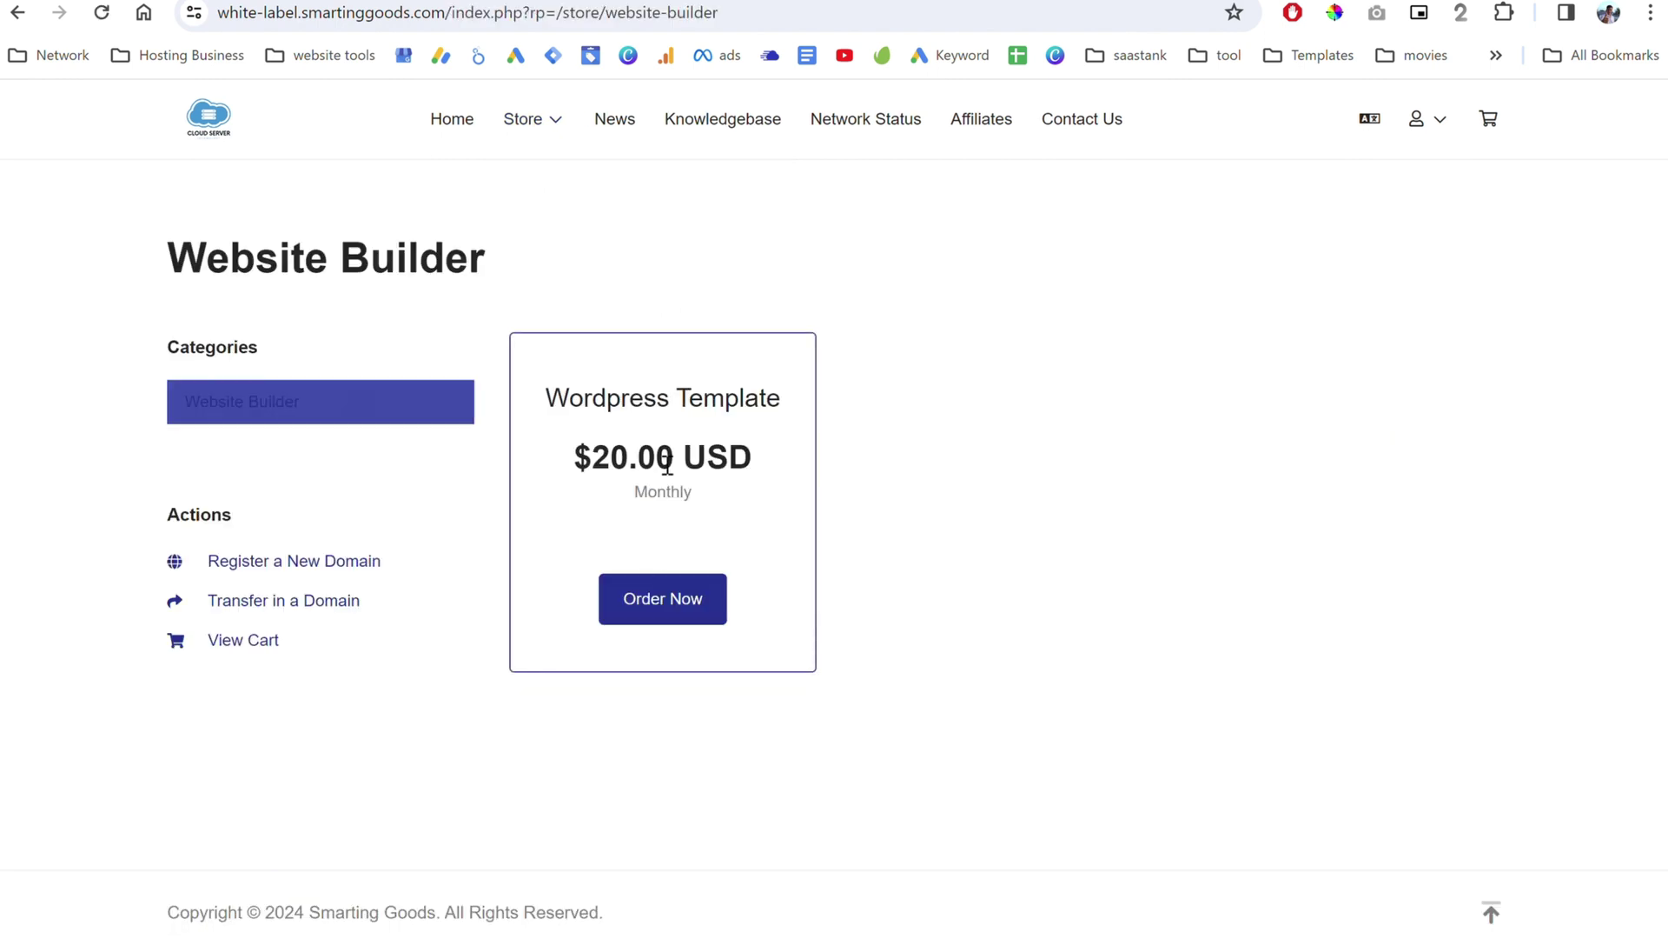
drag(542, 400, 794, 407)
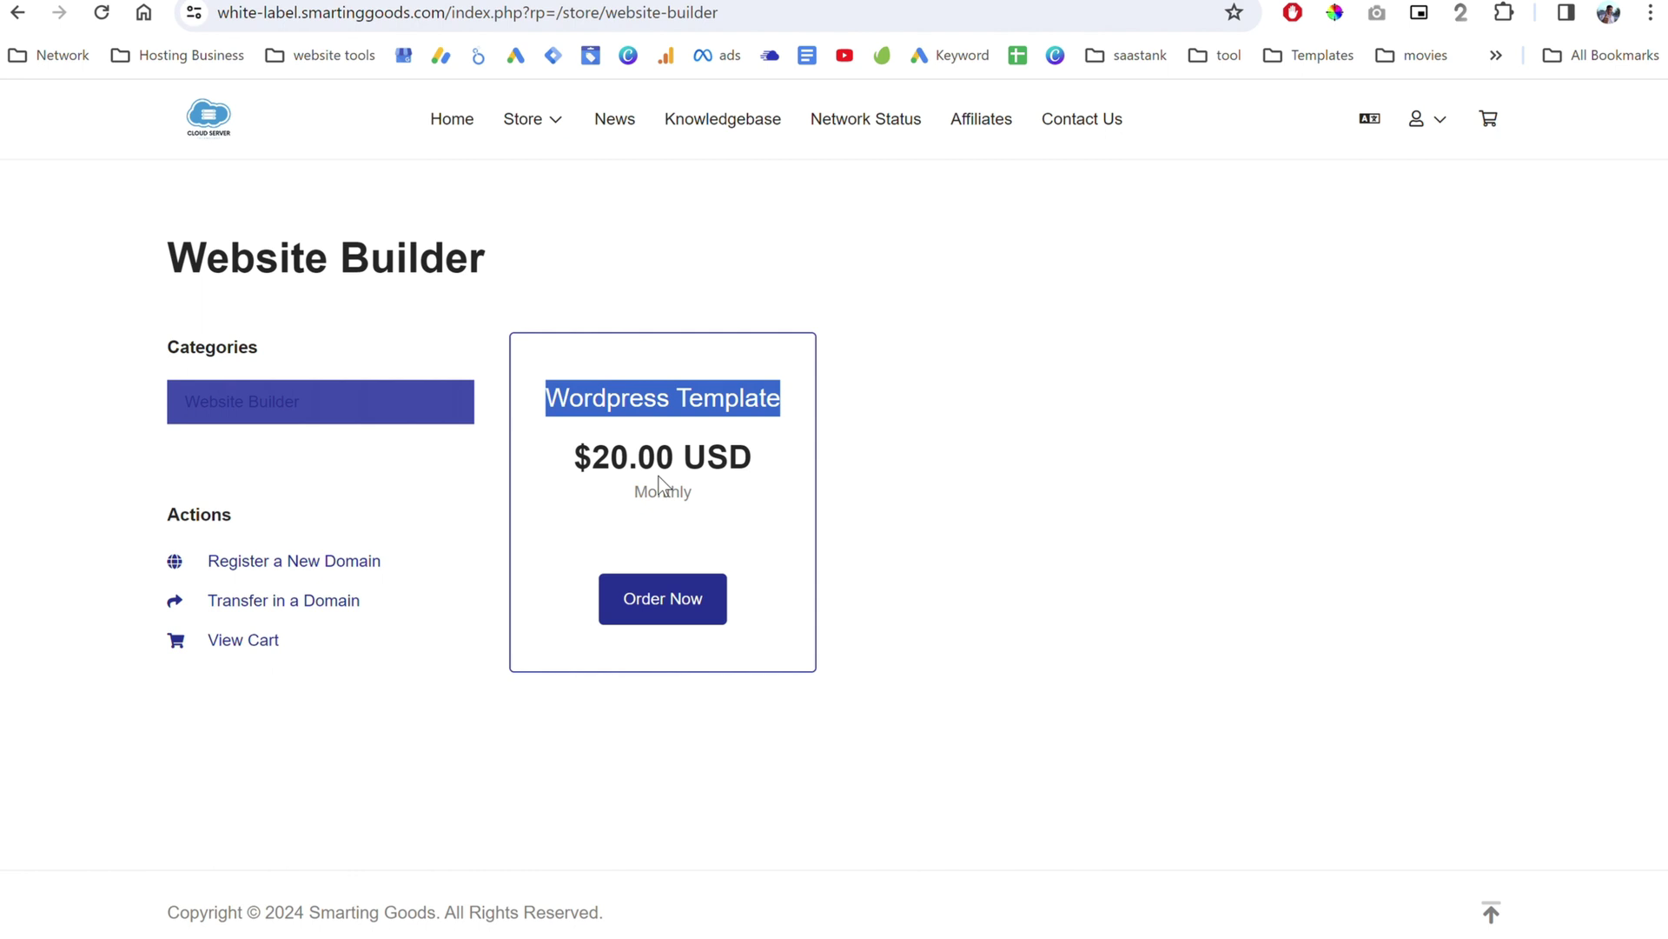
click(945, 428)
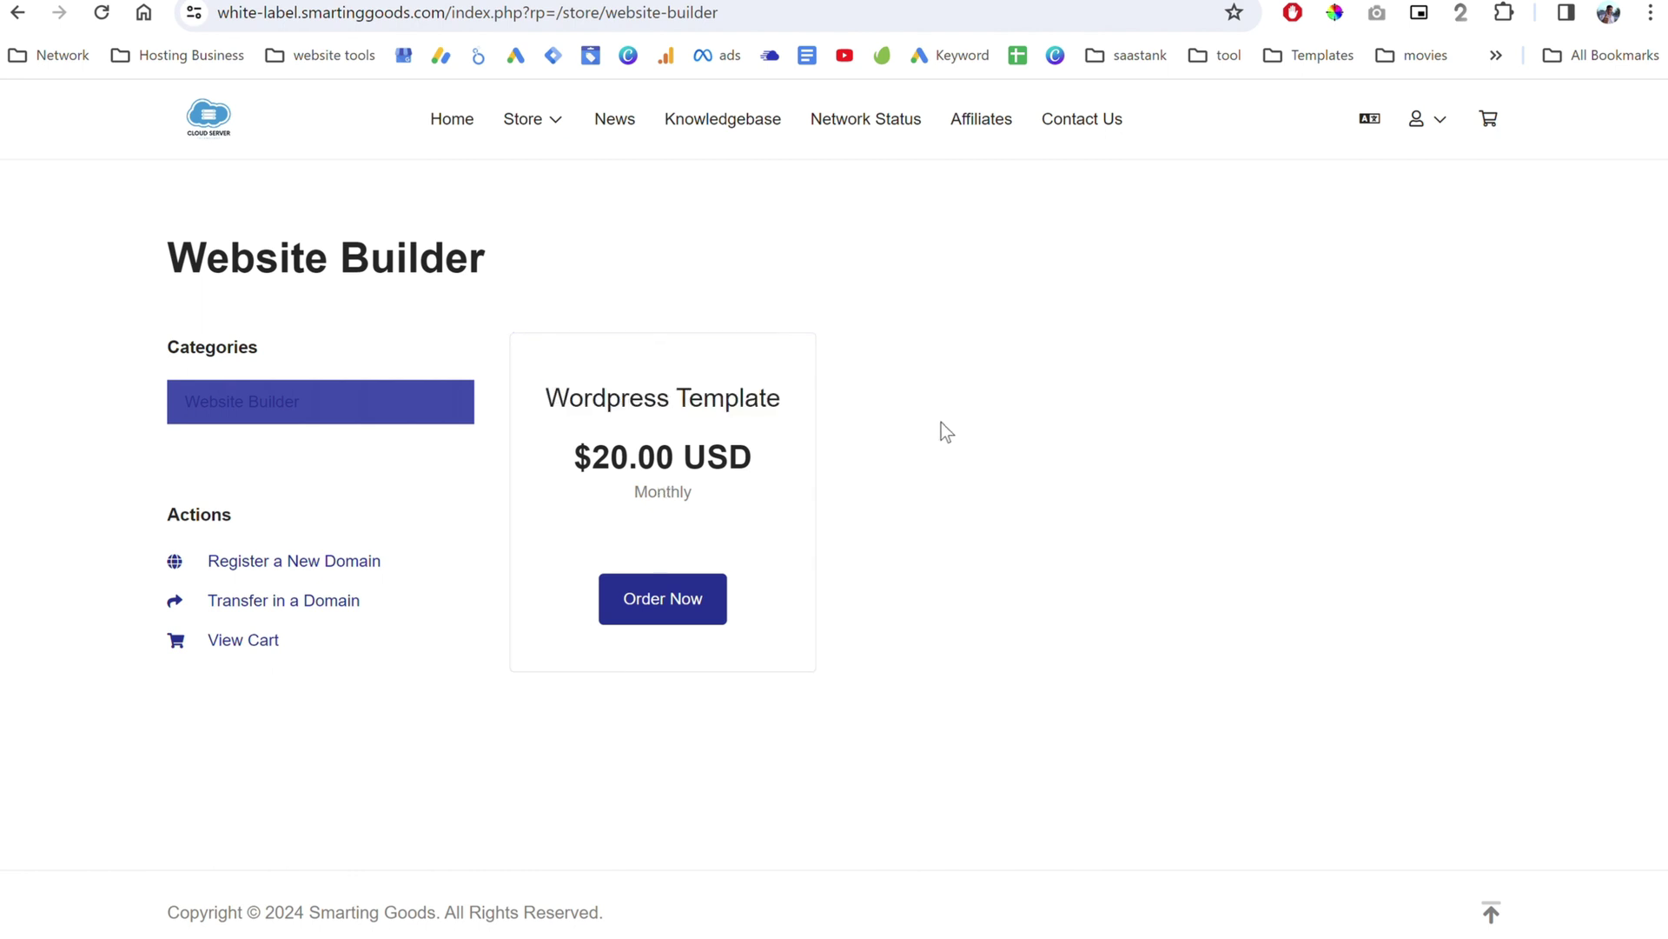
- Return to the homepage and examine its domain search, service shortcuts and Our Latest News section
click(453, 124)
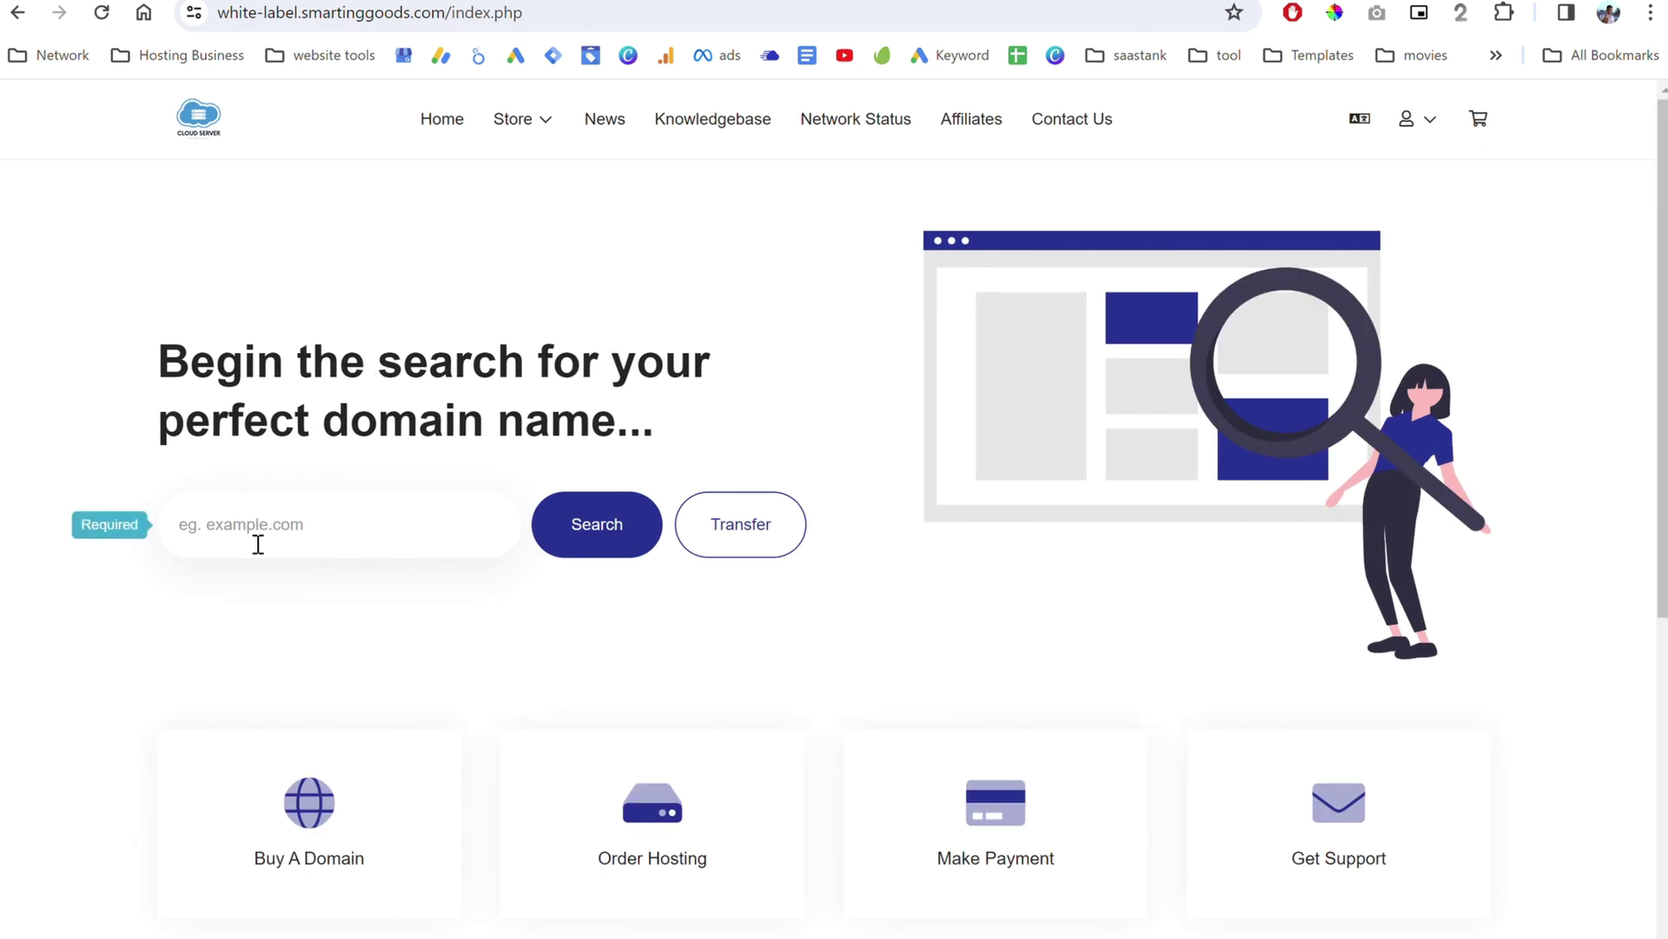
scroll(347, 538, down, 1)
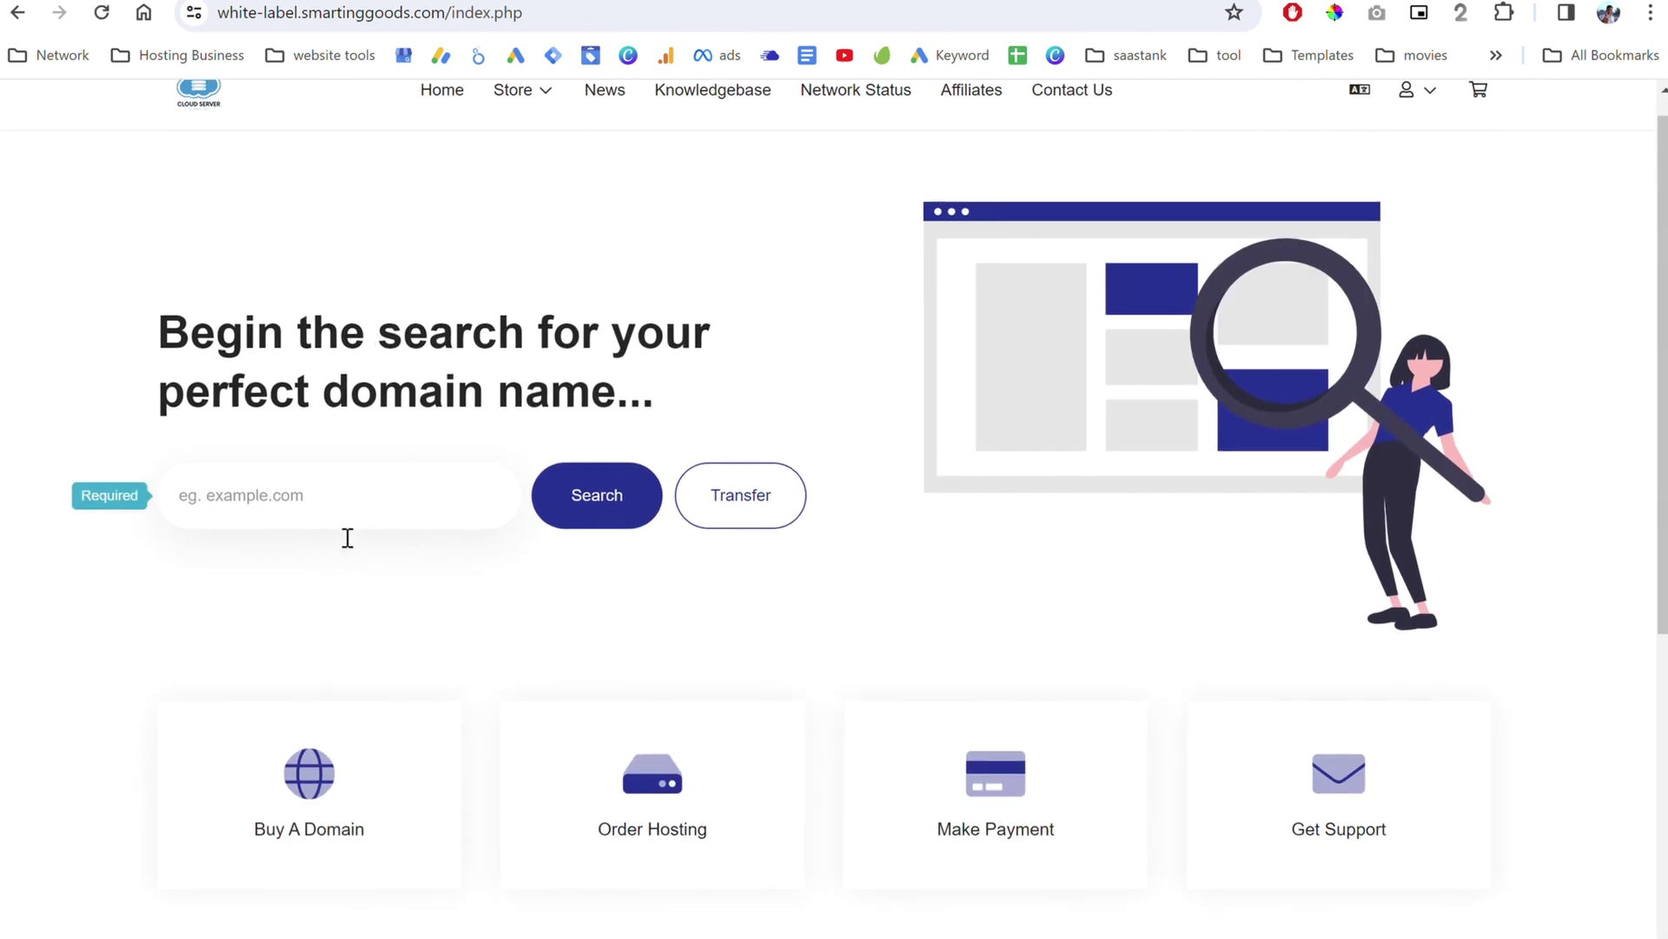
scroll(535, 644, down, 3)
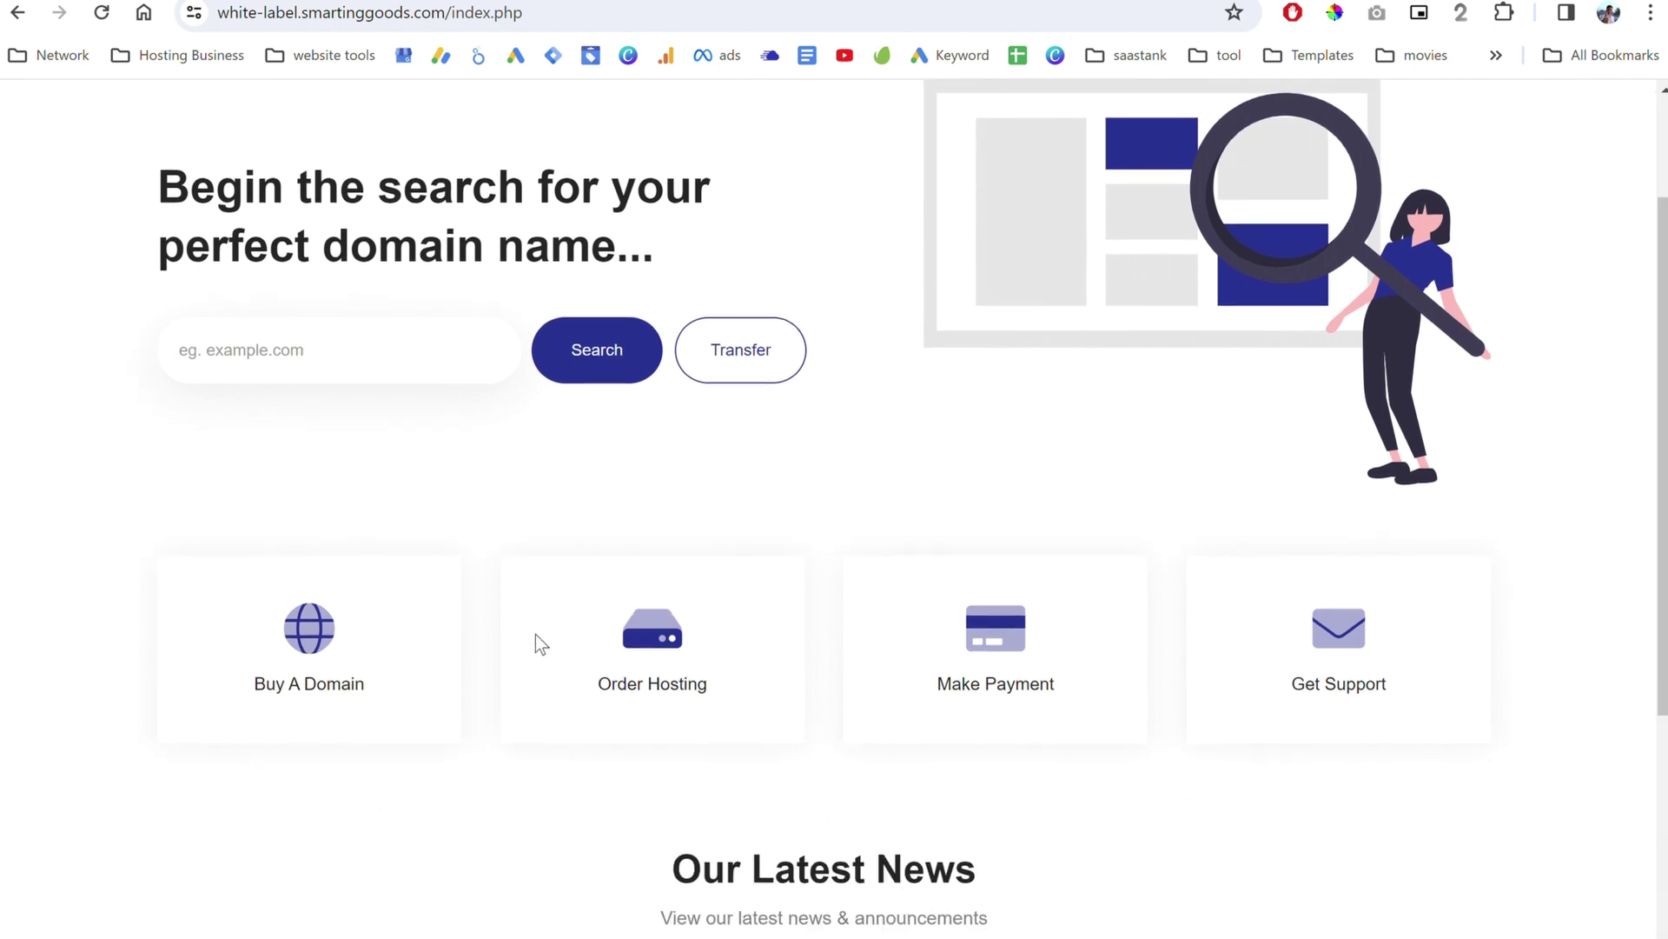
scroll(895, 745, down, 2)
scroll(896, 745, down, 3)
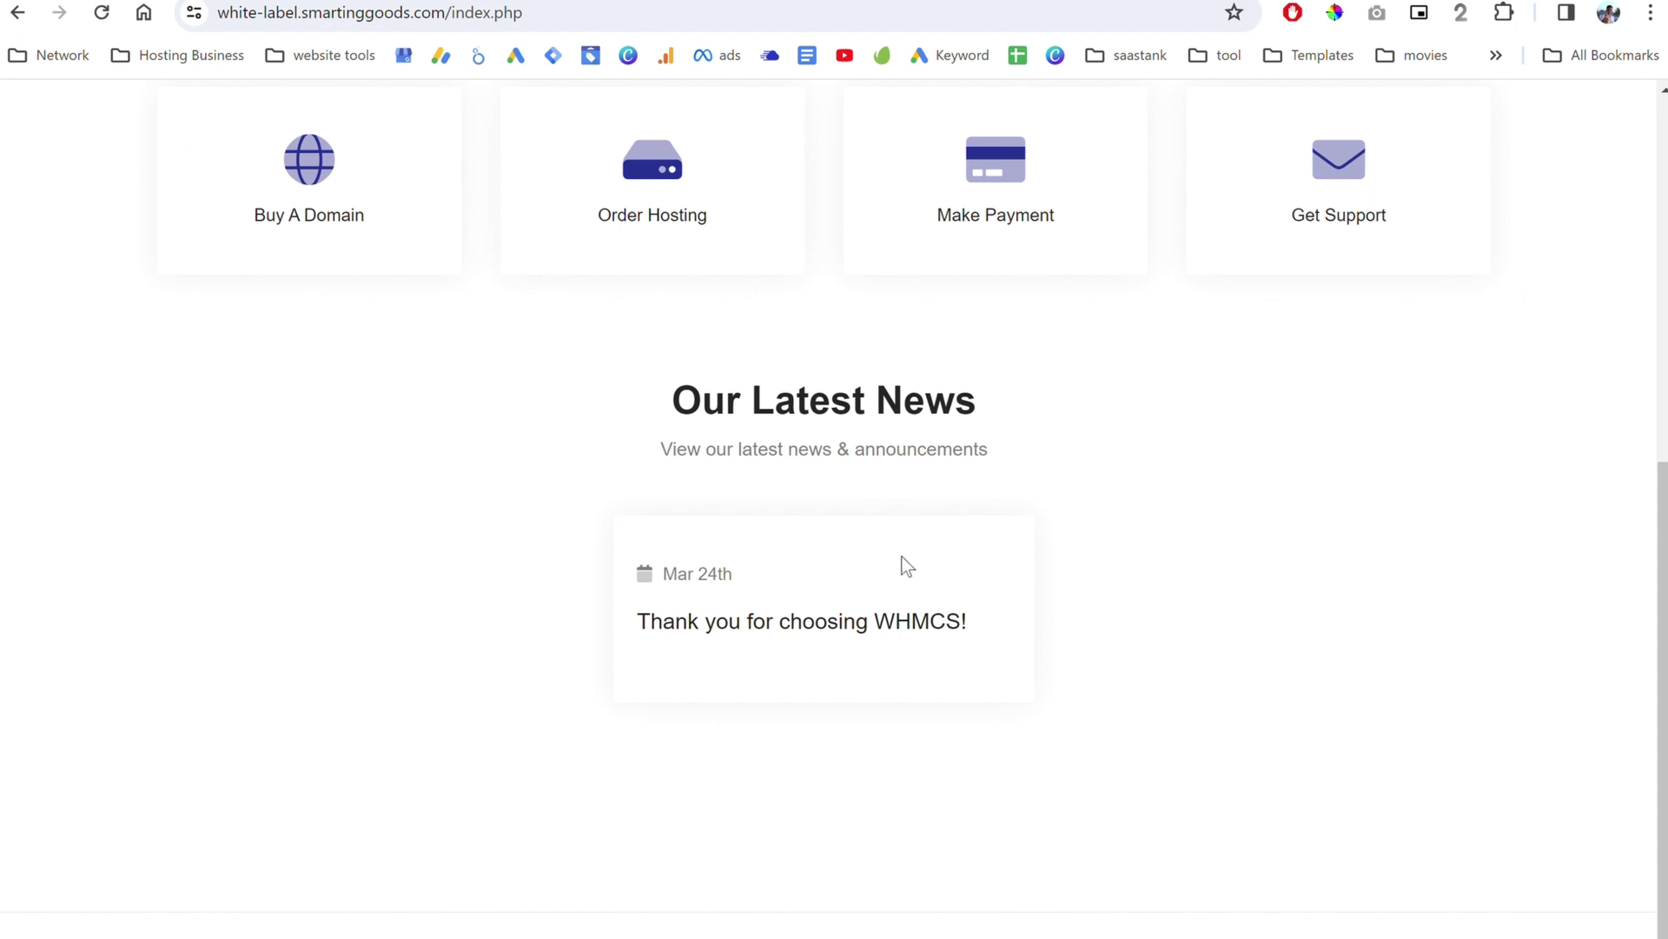
scroll(971, 443, up, 1)
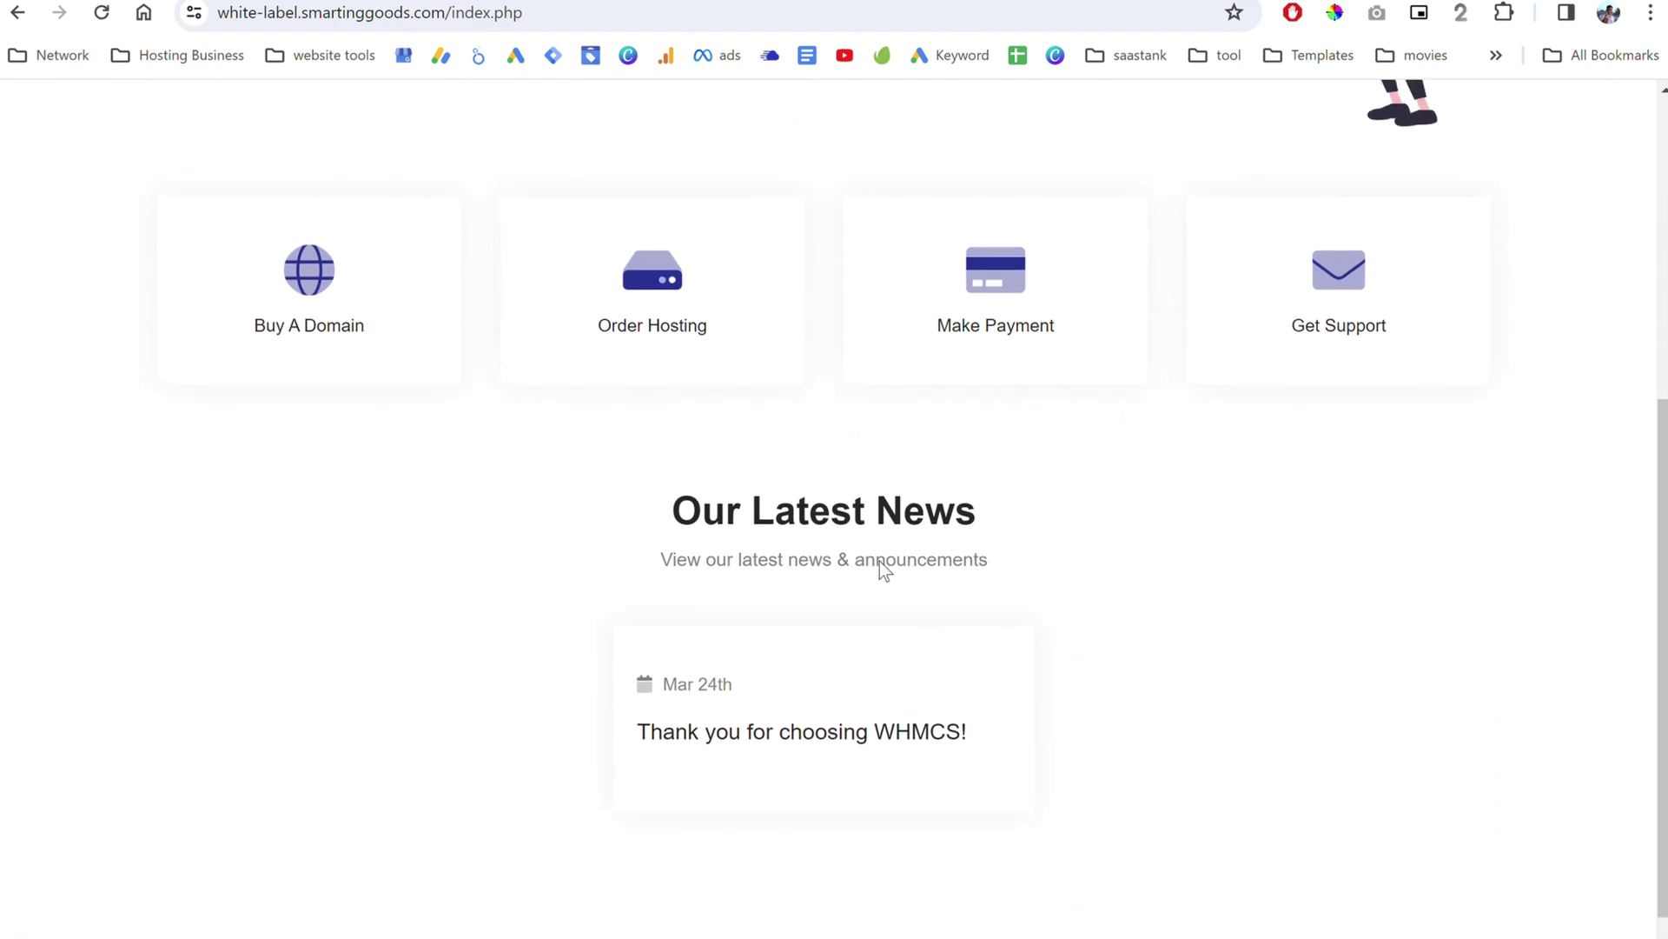
scroll(1186, 675, up, 5)
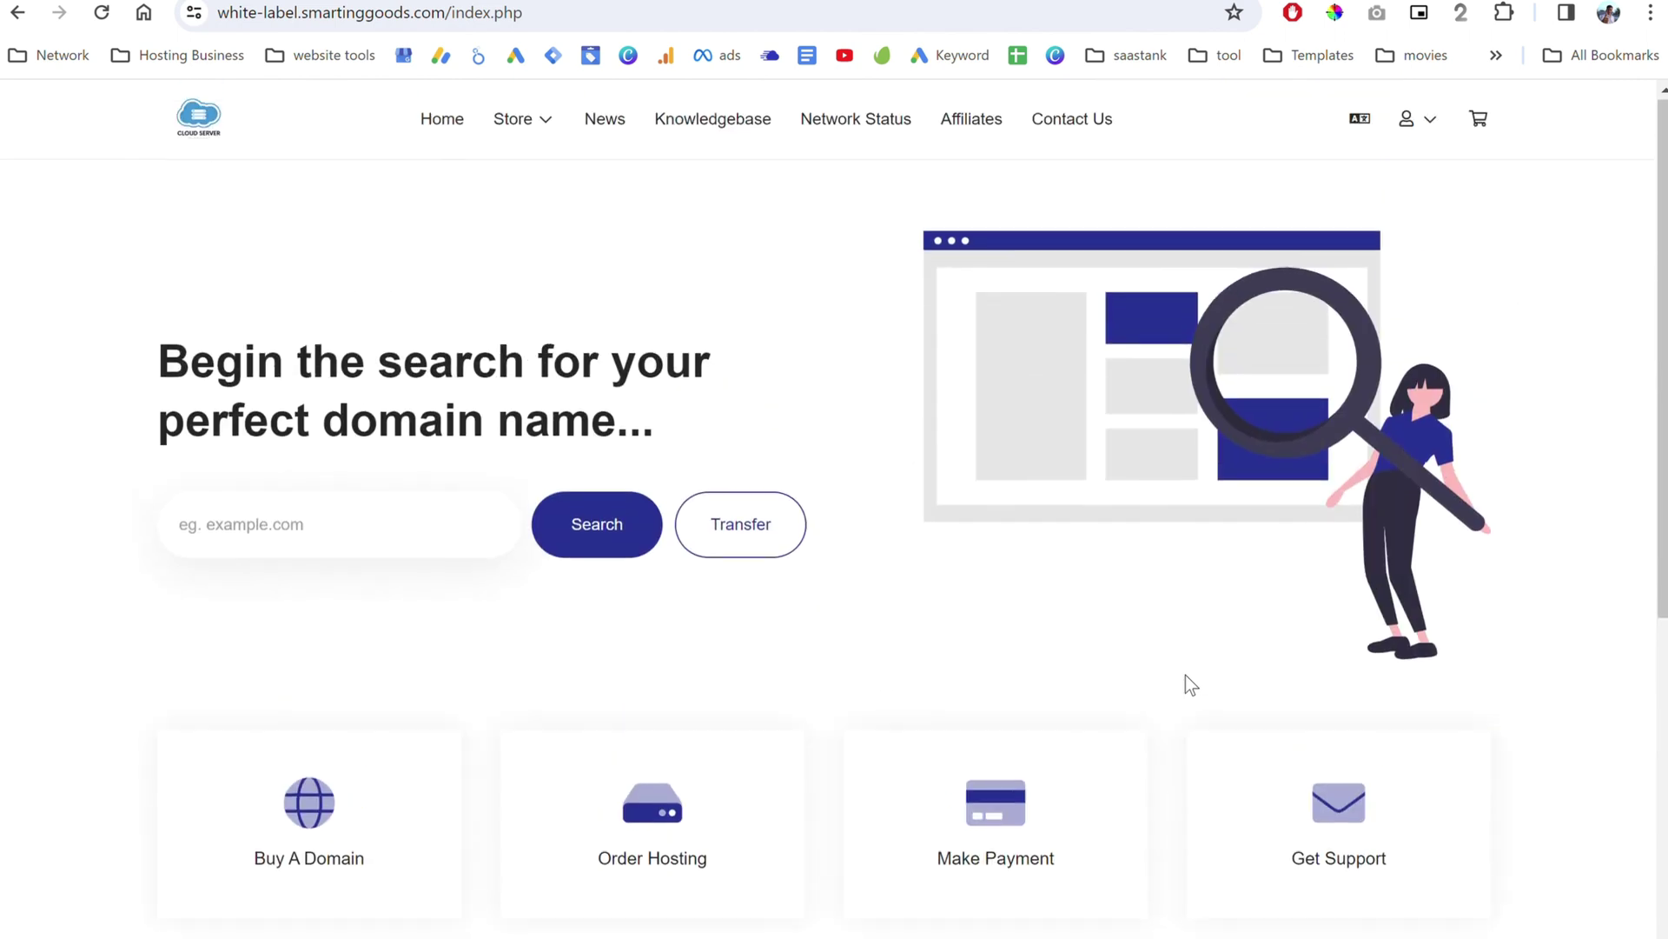
scroll(1186, 676, down, 1)
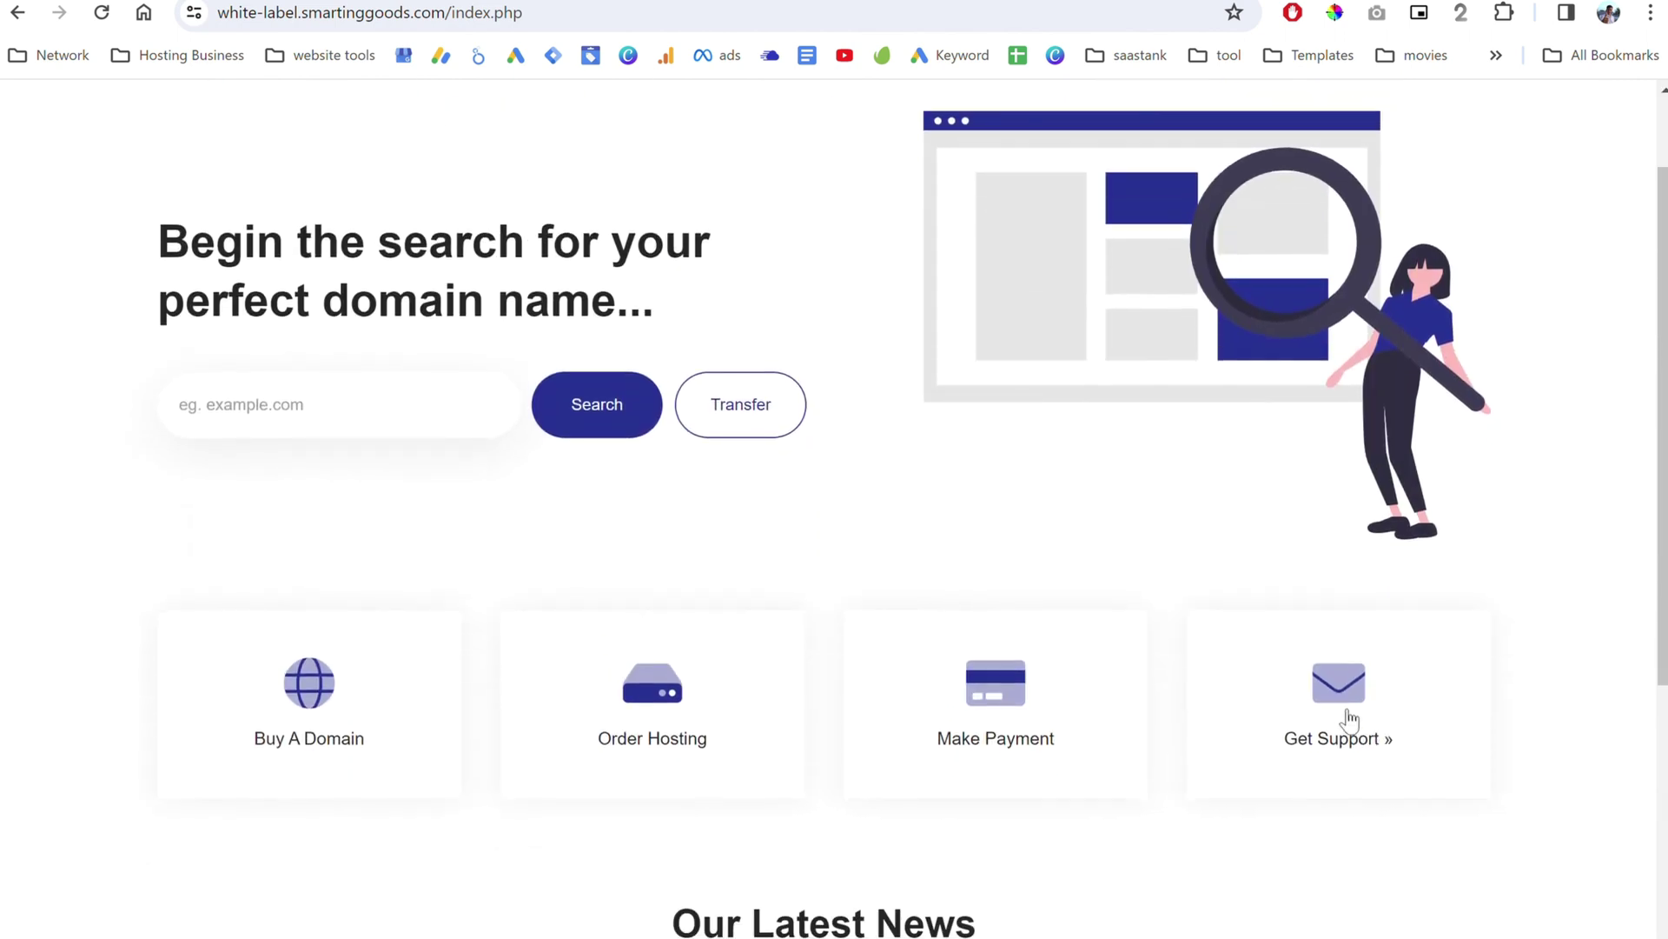
- Visit the site's Get Support, News, Knowledgebase, Network Status and Contact Us pages
click(1350, 721)
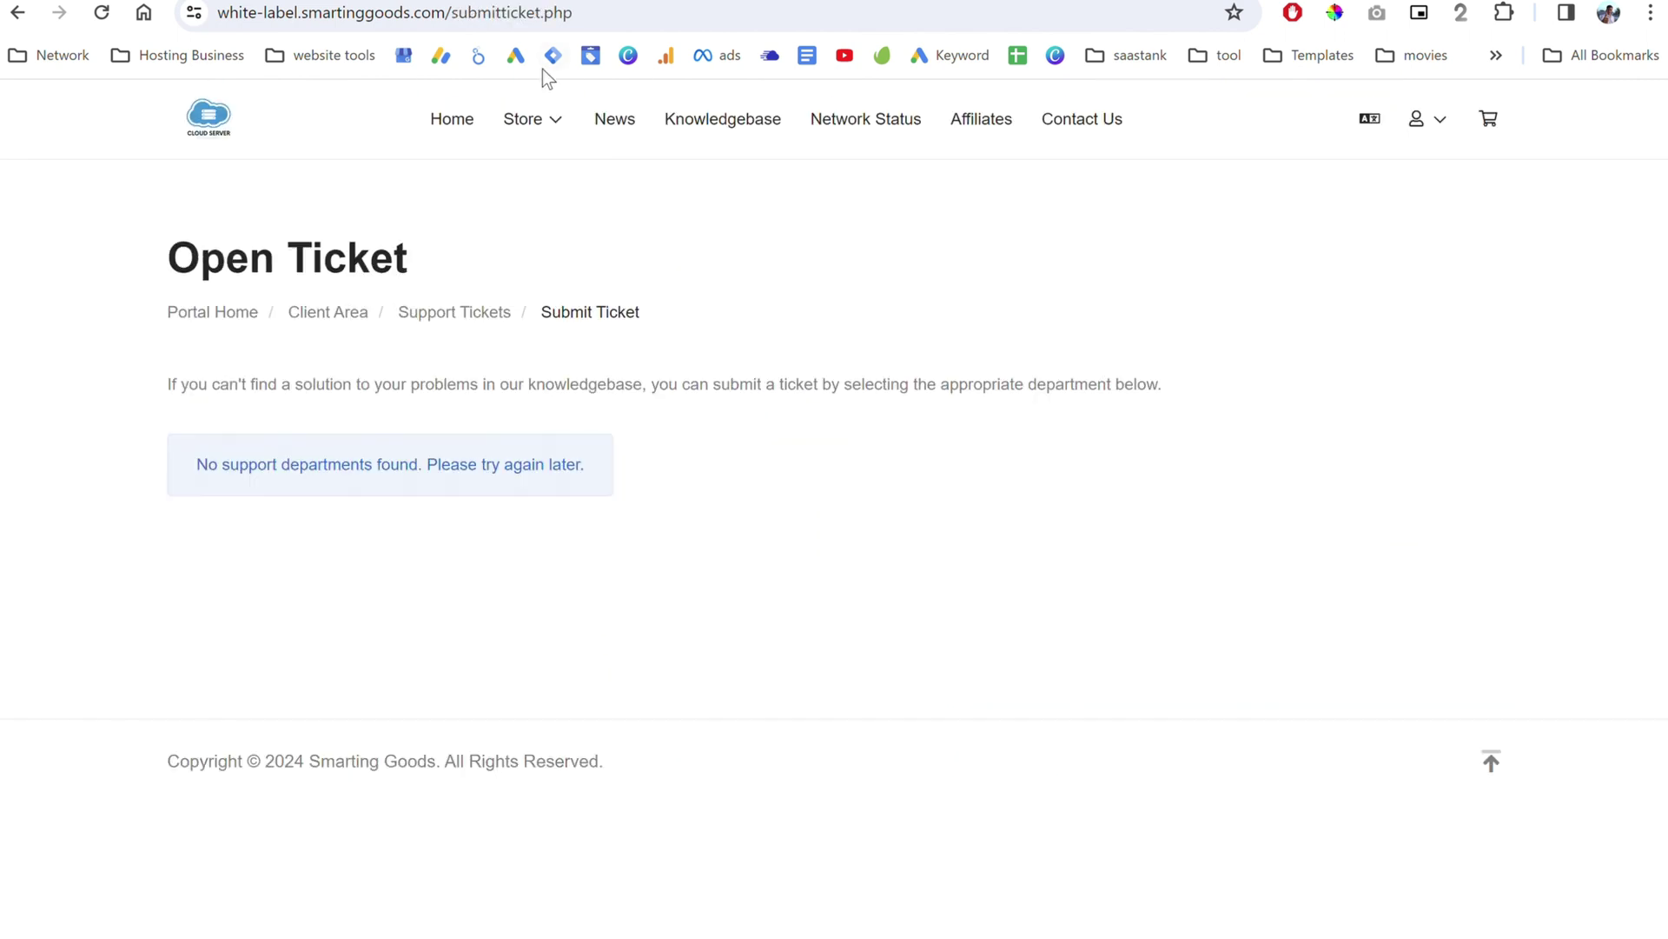
click(613, 126)
click(723, 130)
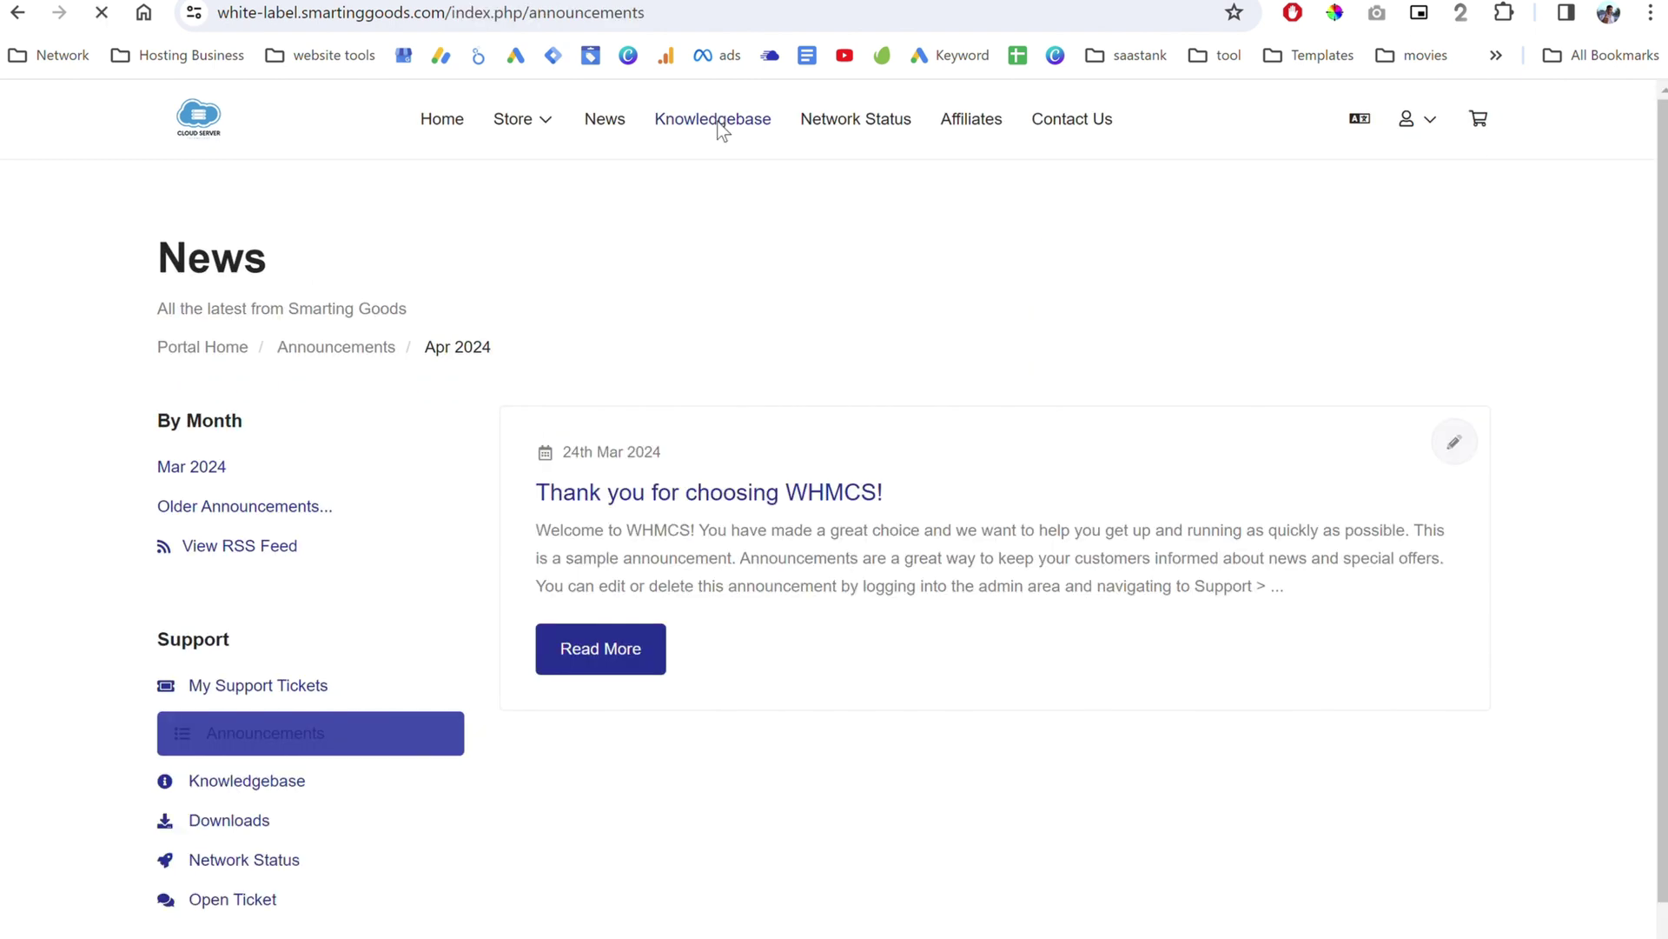
click(869, 121)
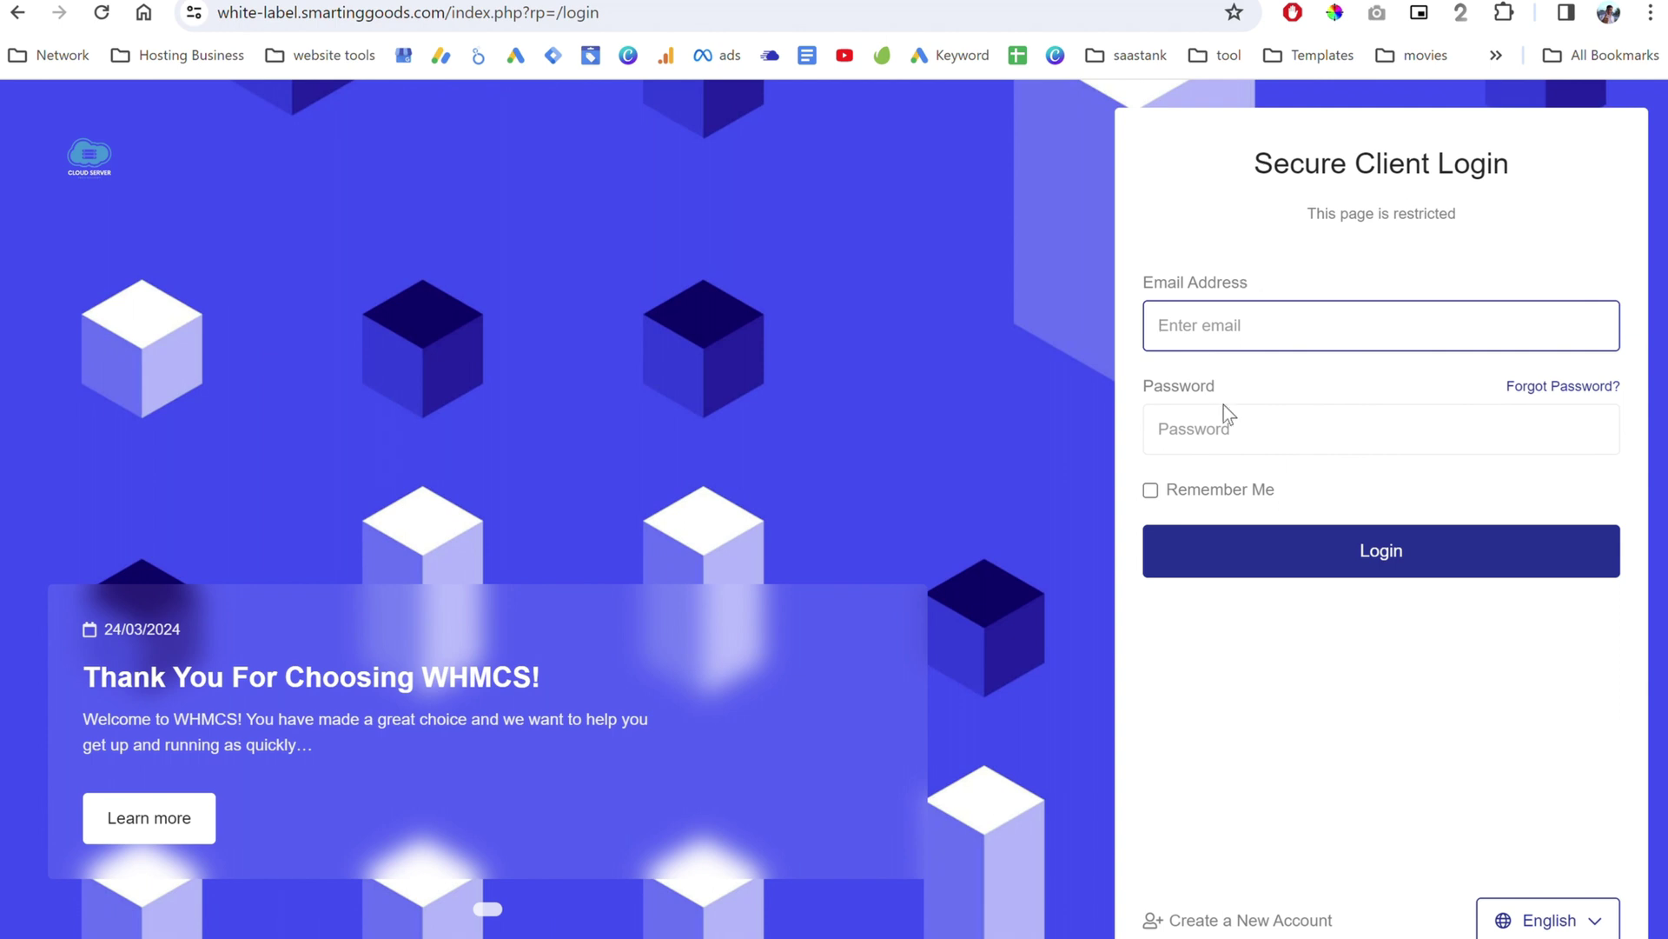
key(alt+Left)
click(1095, 121)
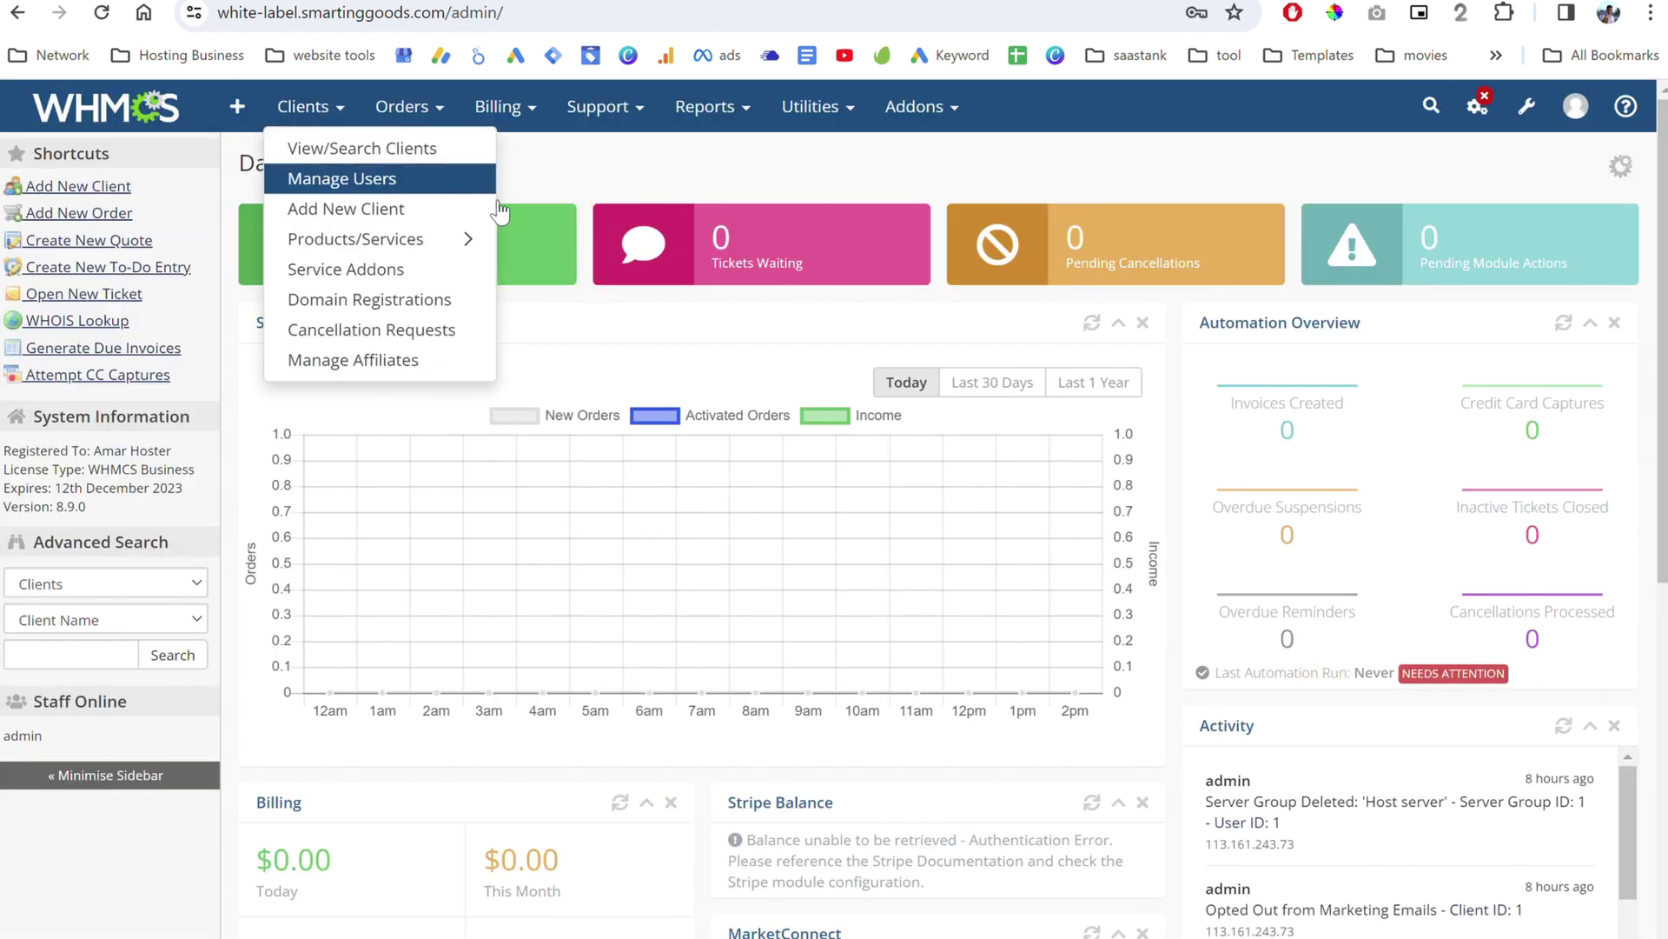
- From the WHMCS admin area's client list, open the only client's profile and log in as its owner
mouse_move(313, 113)
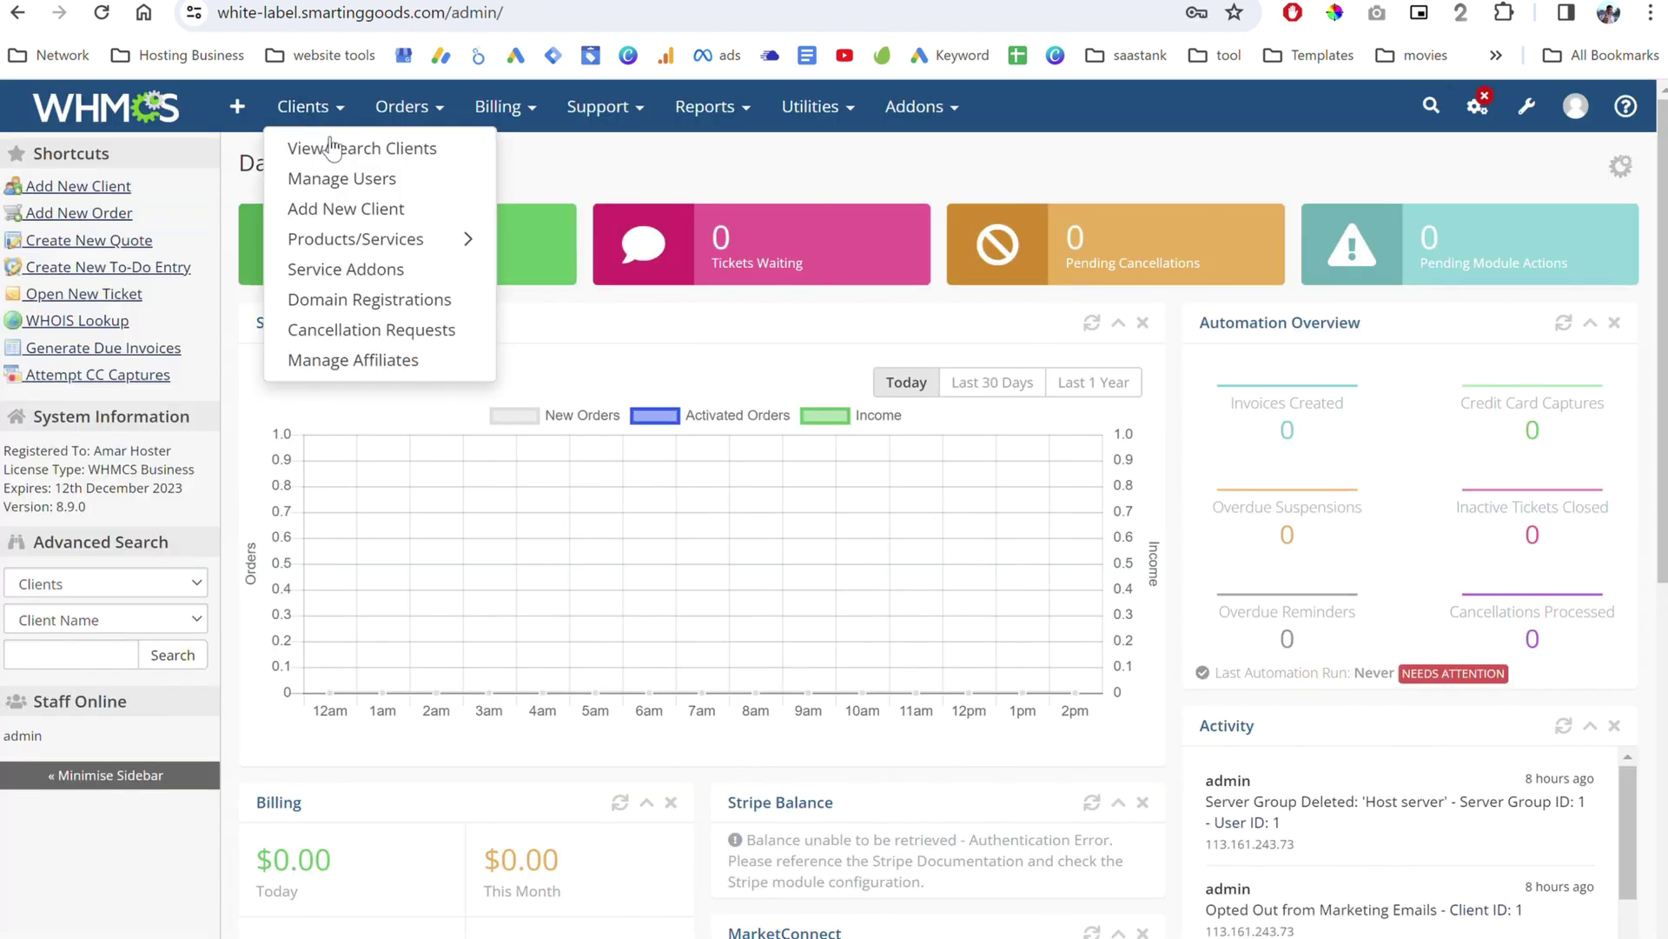
click(391, 150)
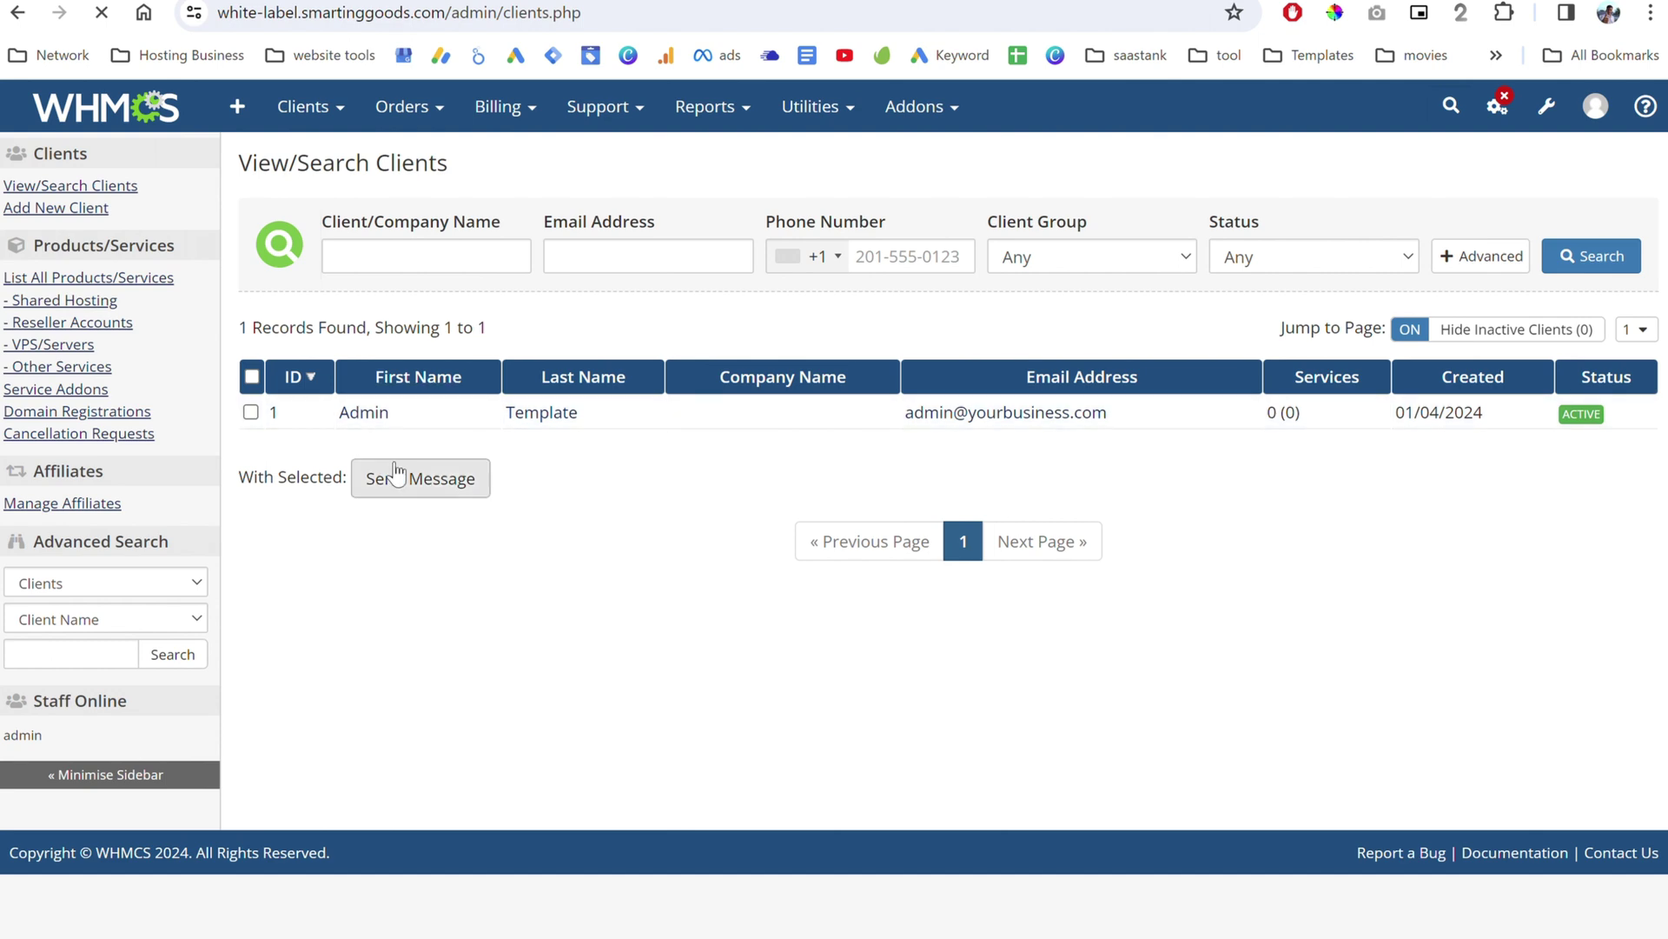
click(372, 424)
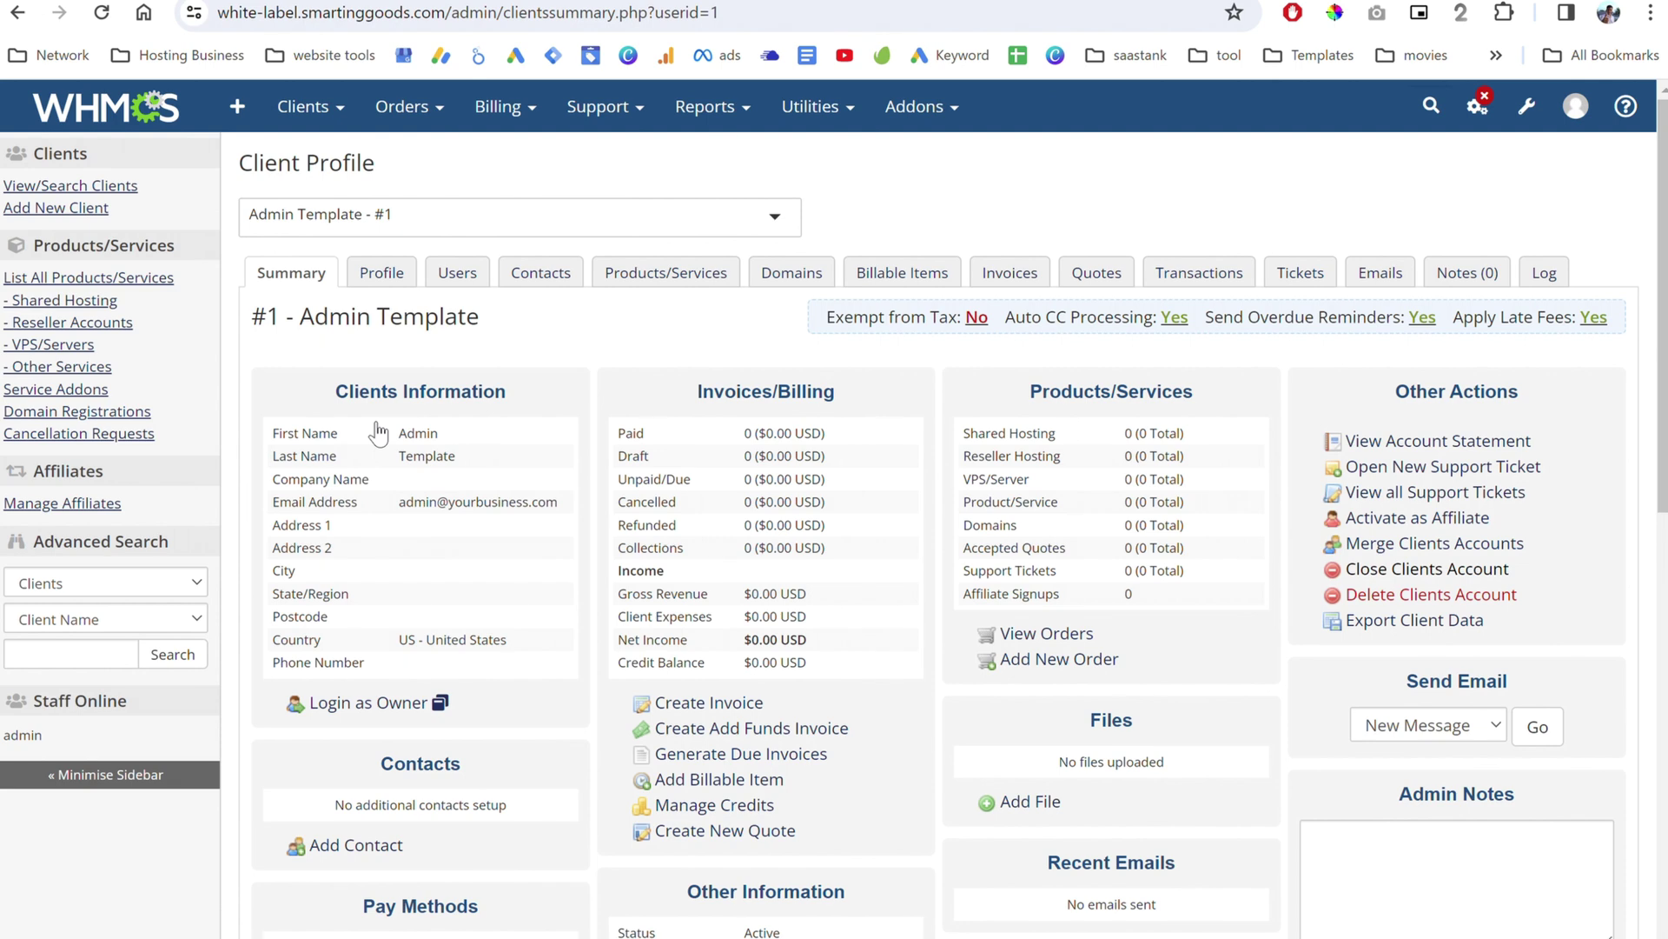
scroll(378, 432, down, 1)
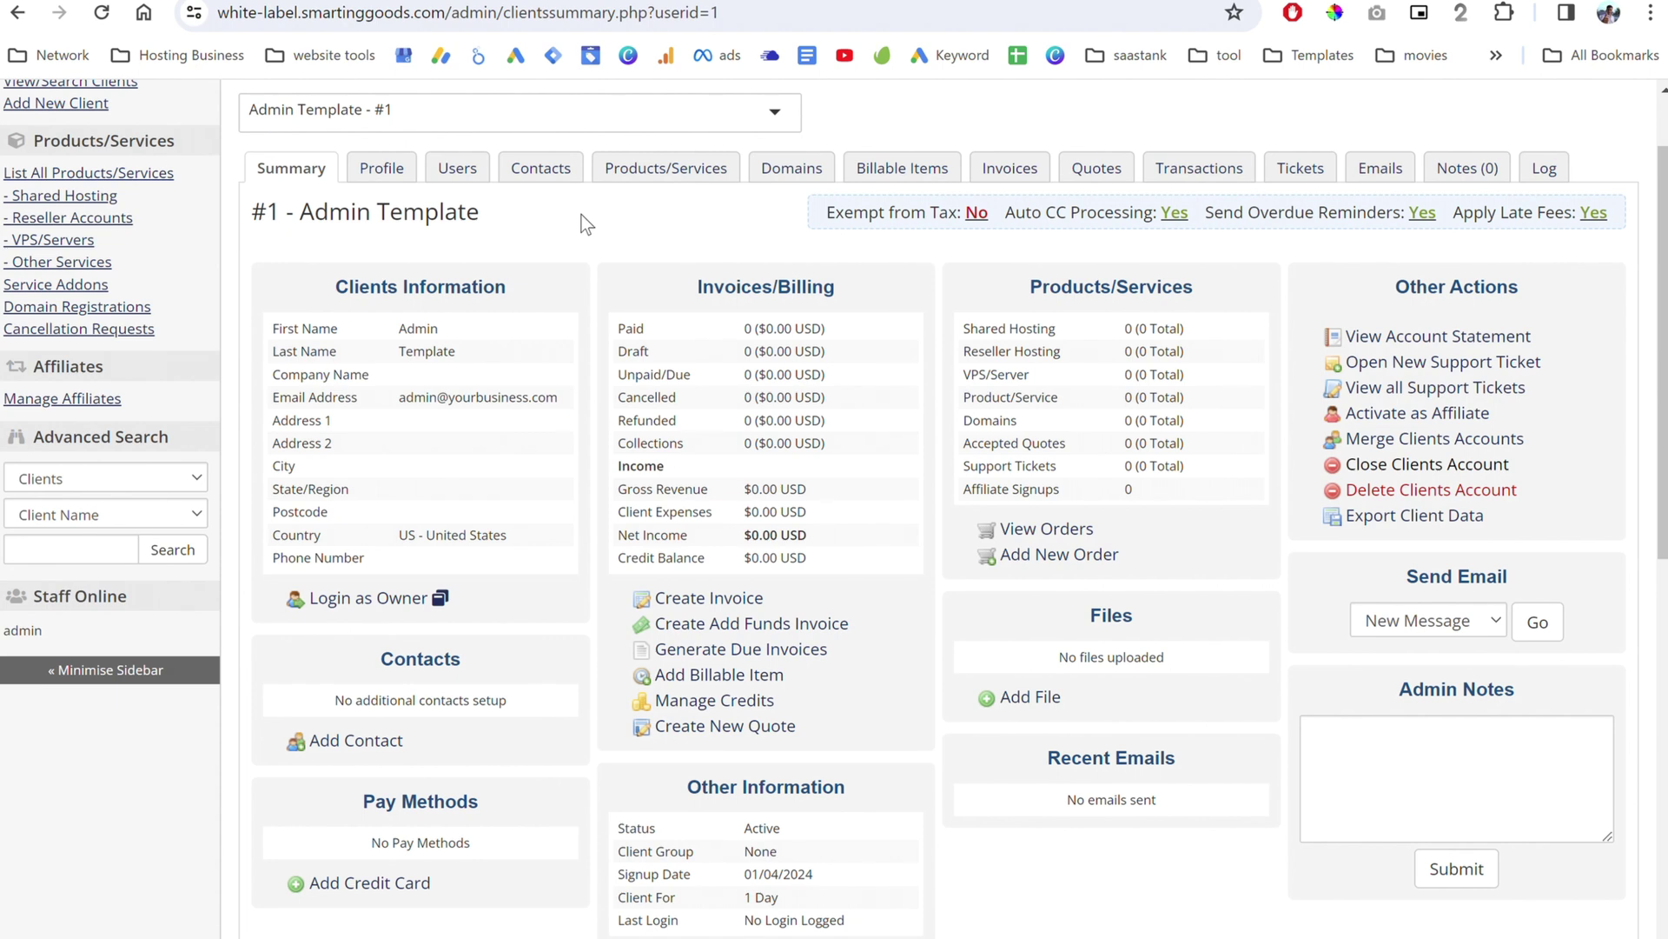
click(368, 598)
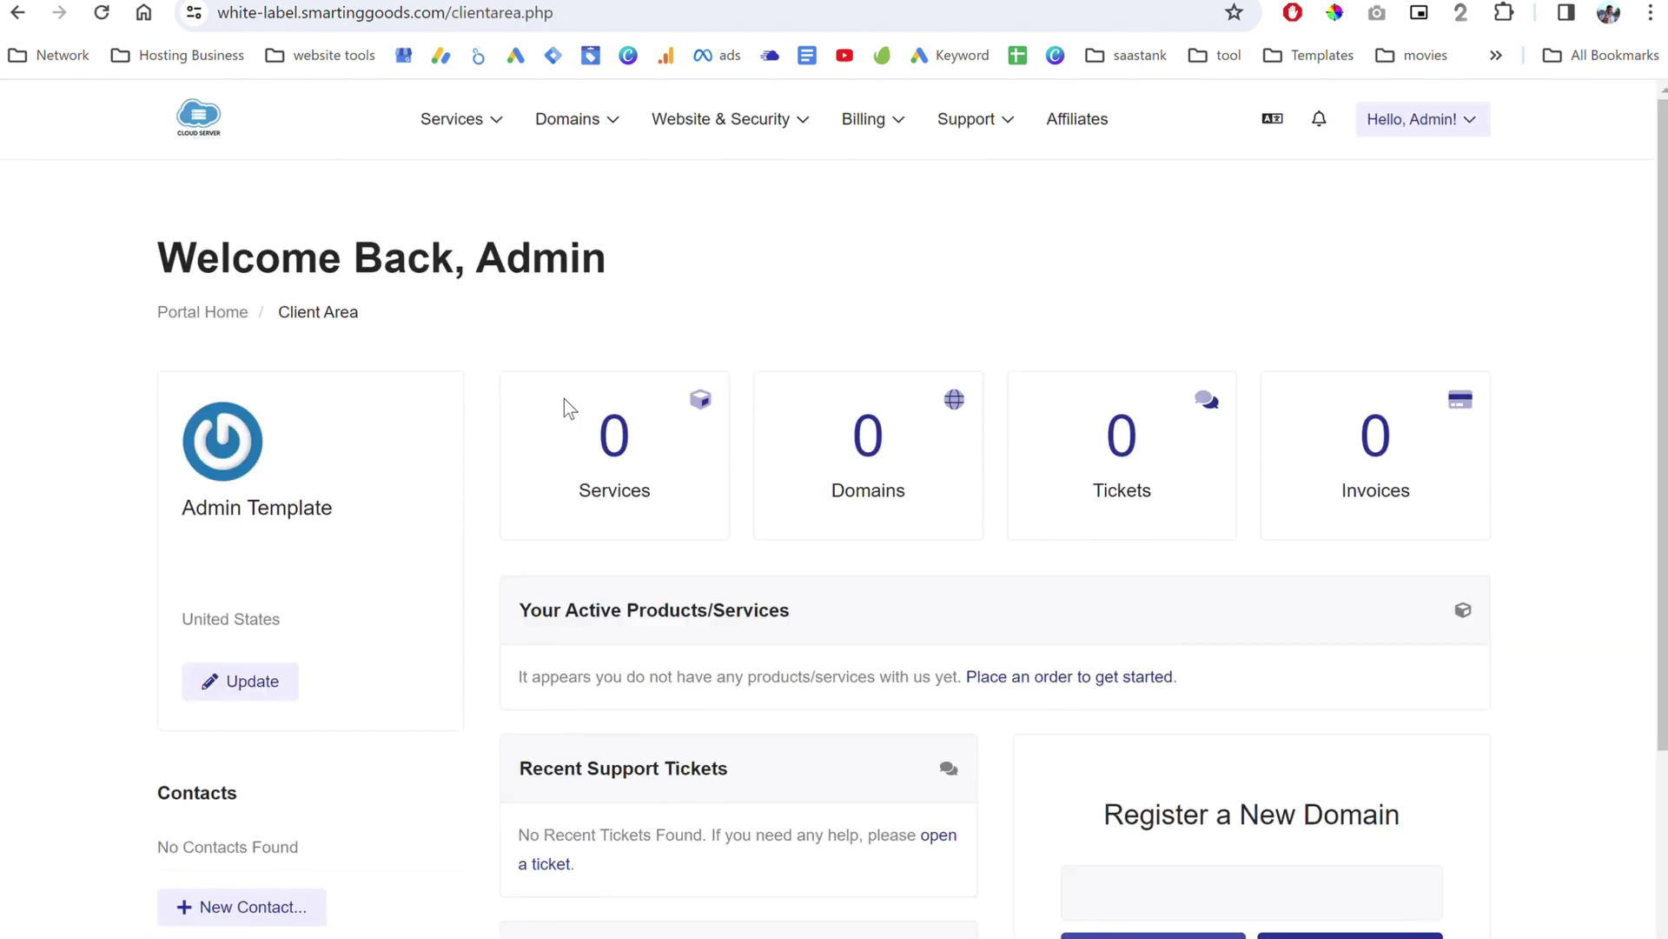
- Examine the client area dashboard, including its service and invoice tiles, support tickets, news and Register a New Domain form
scroll(564, 399, down, 1)
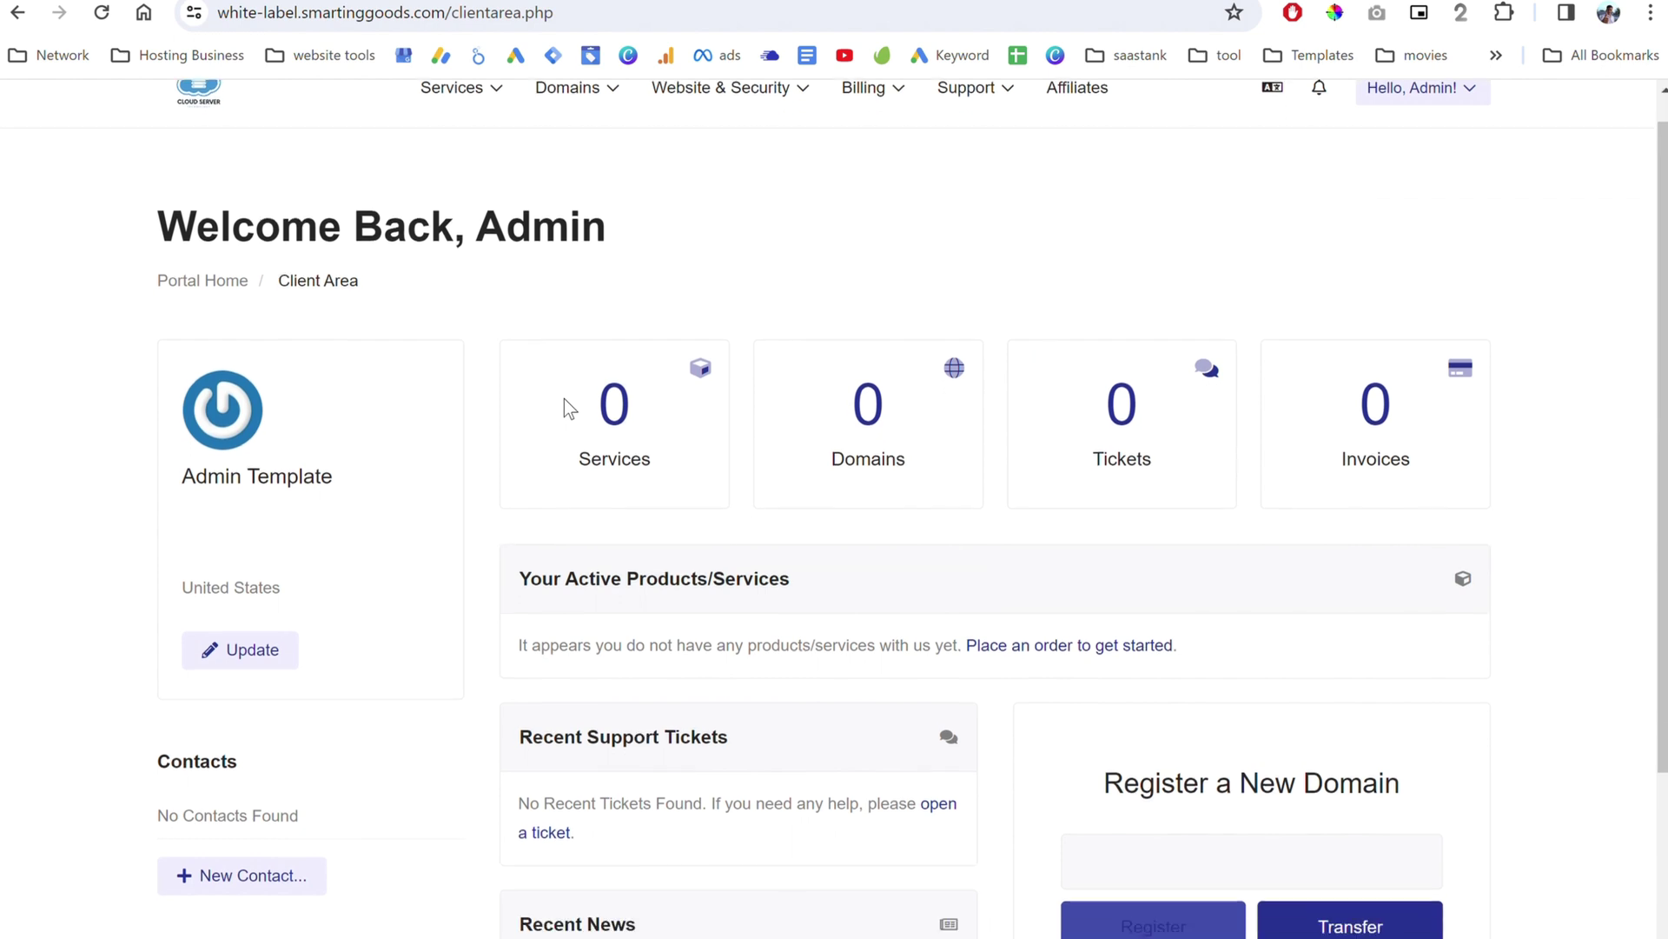
scroll(564, 399, down, 1)
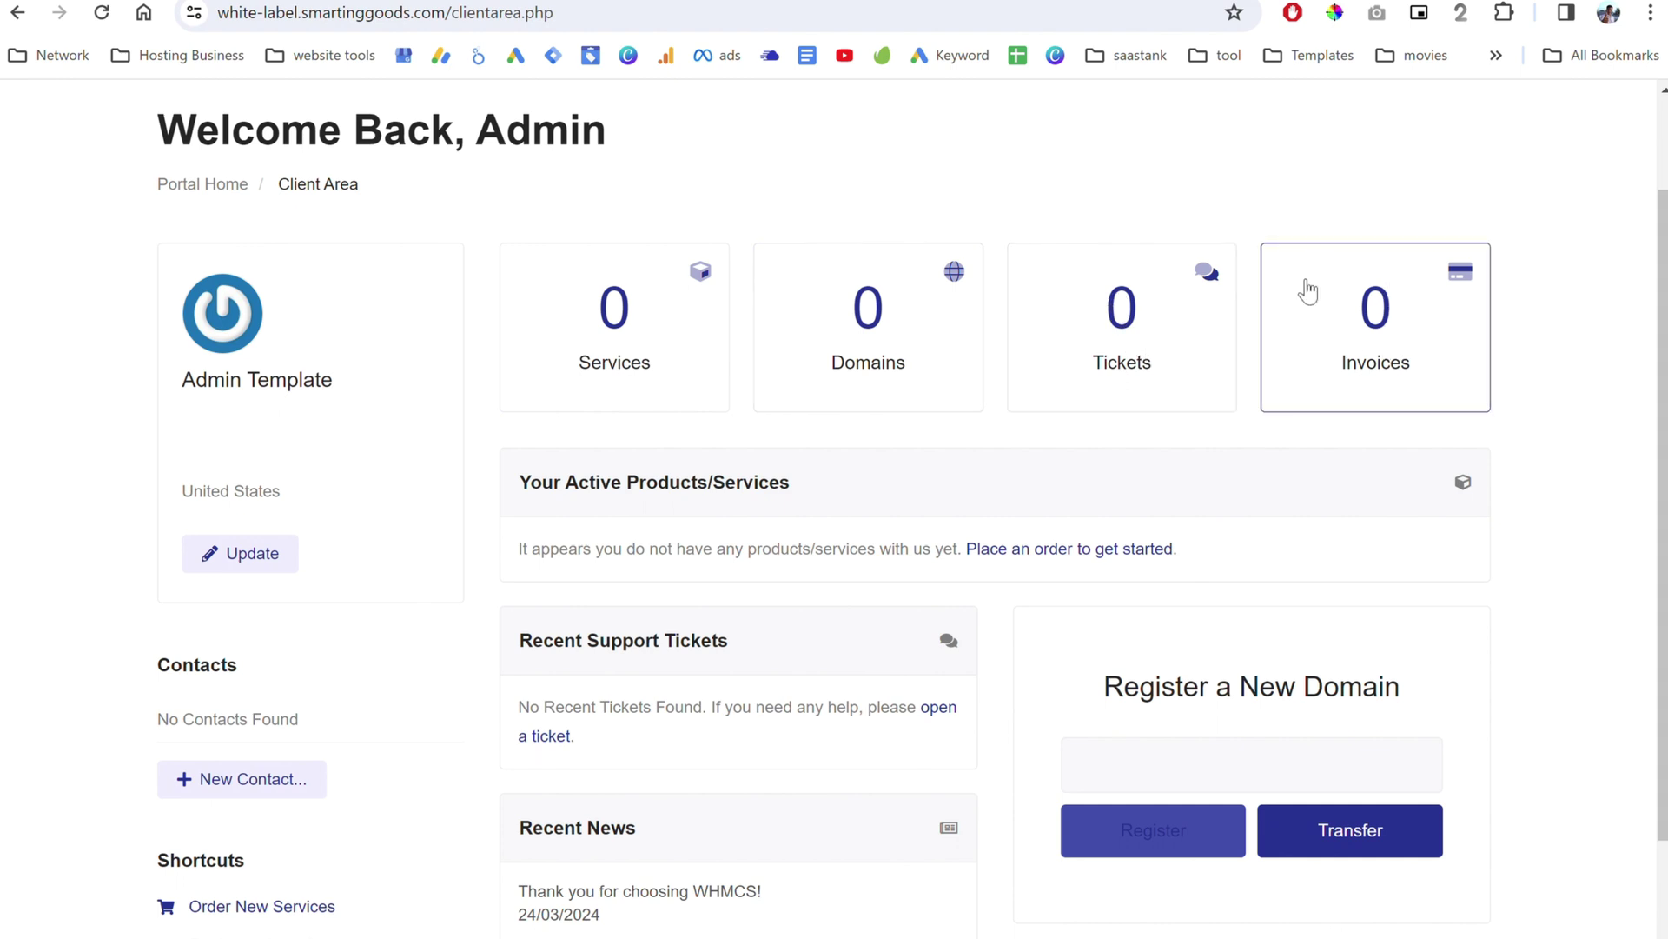
scroll(1389, 334, down, 2)
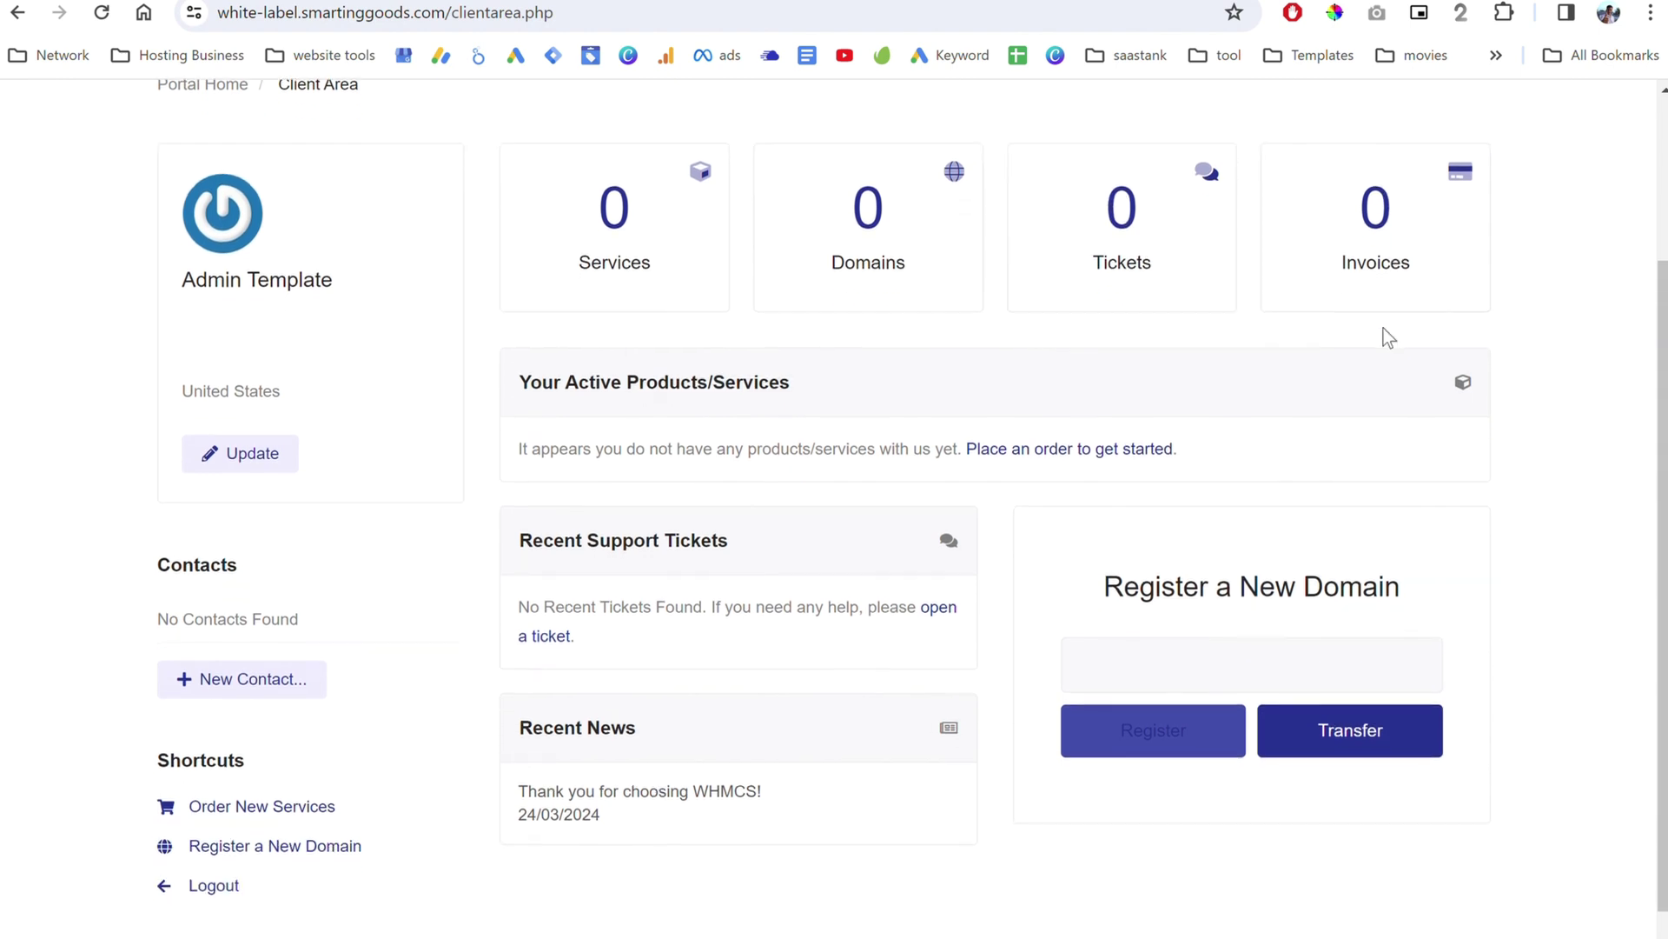
click(1255, 584)
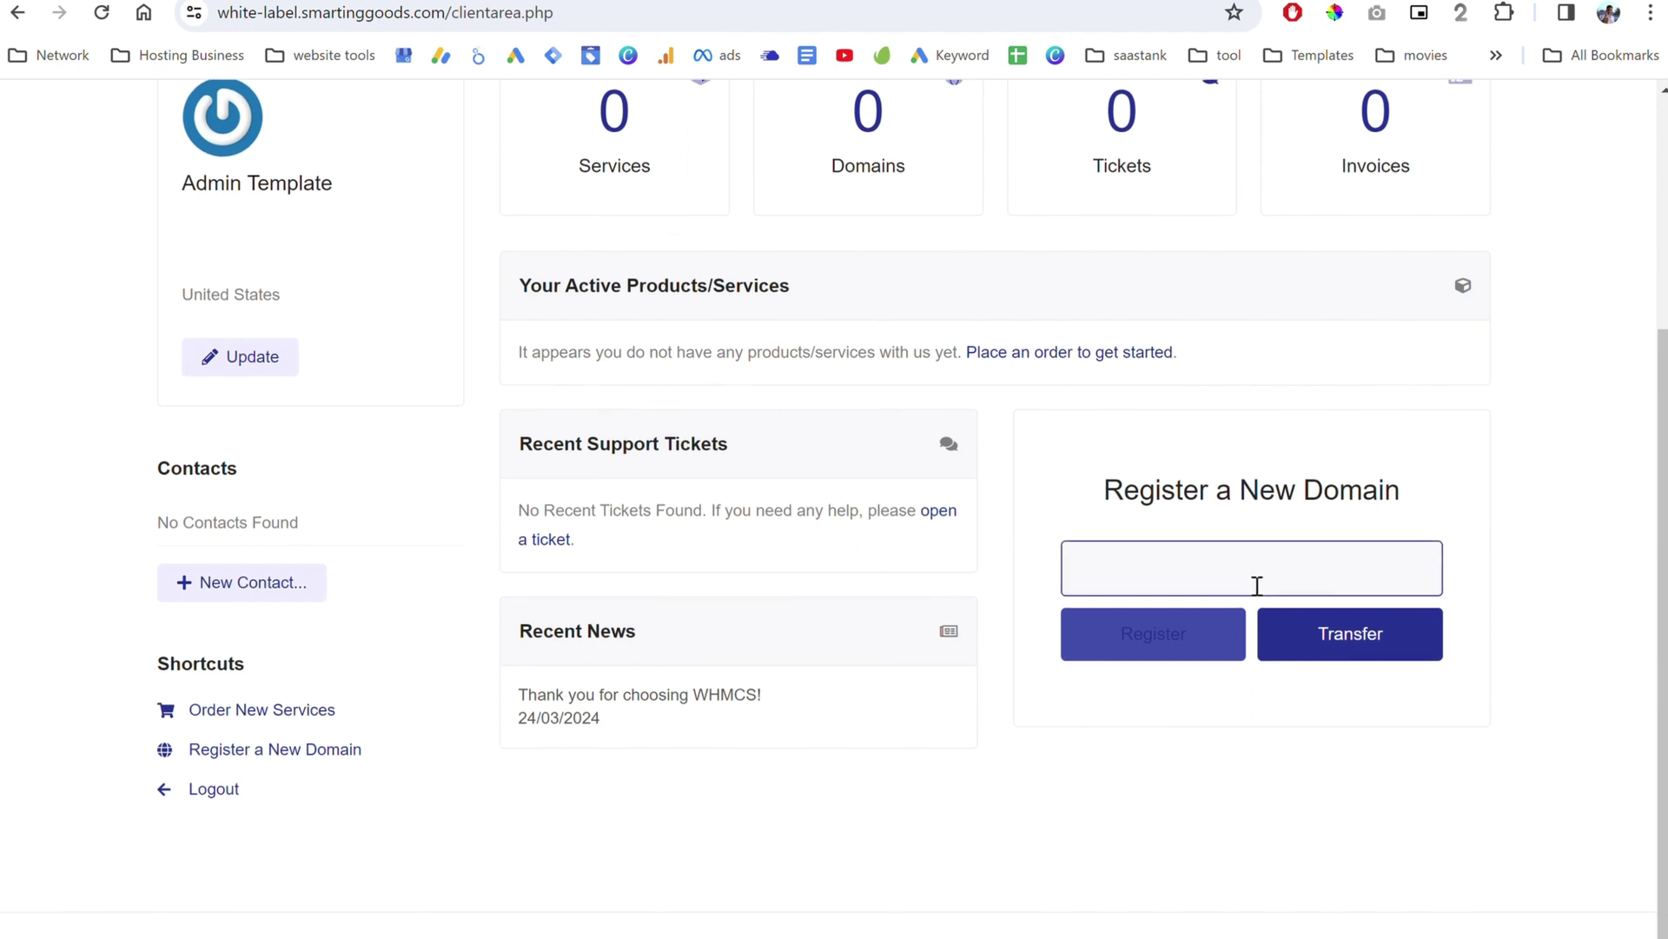
click(1142, 420)
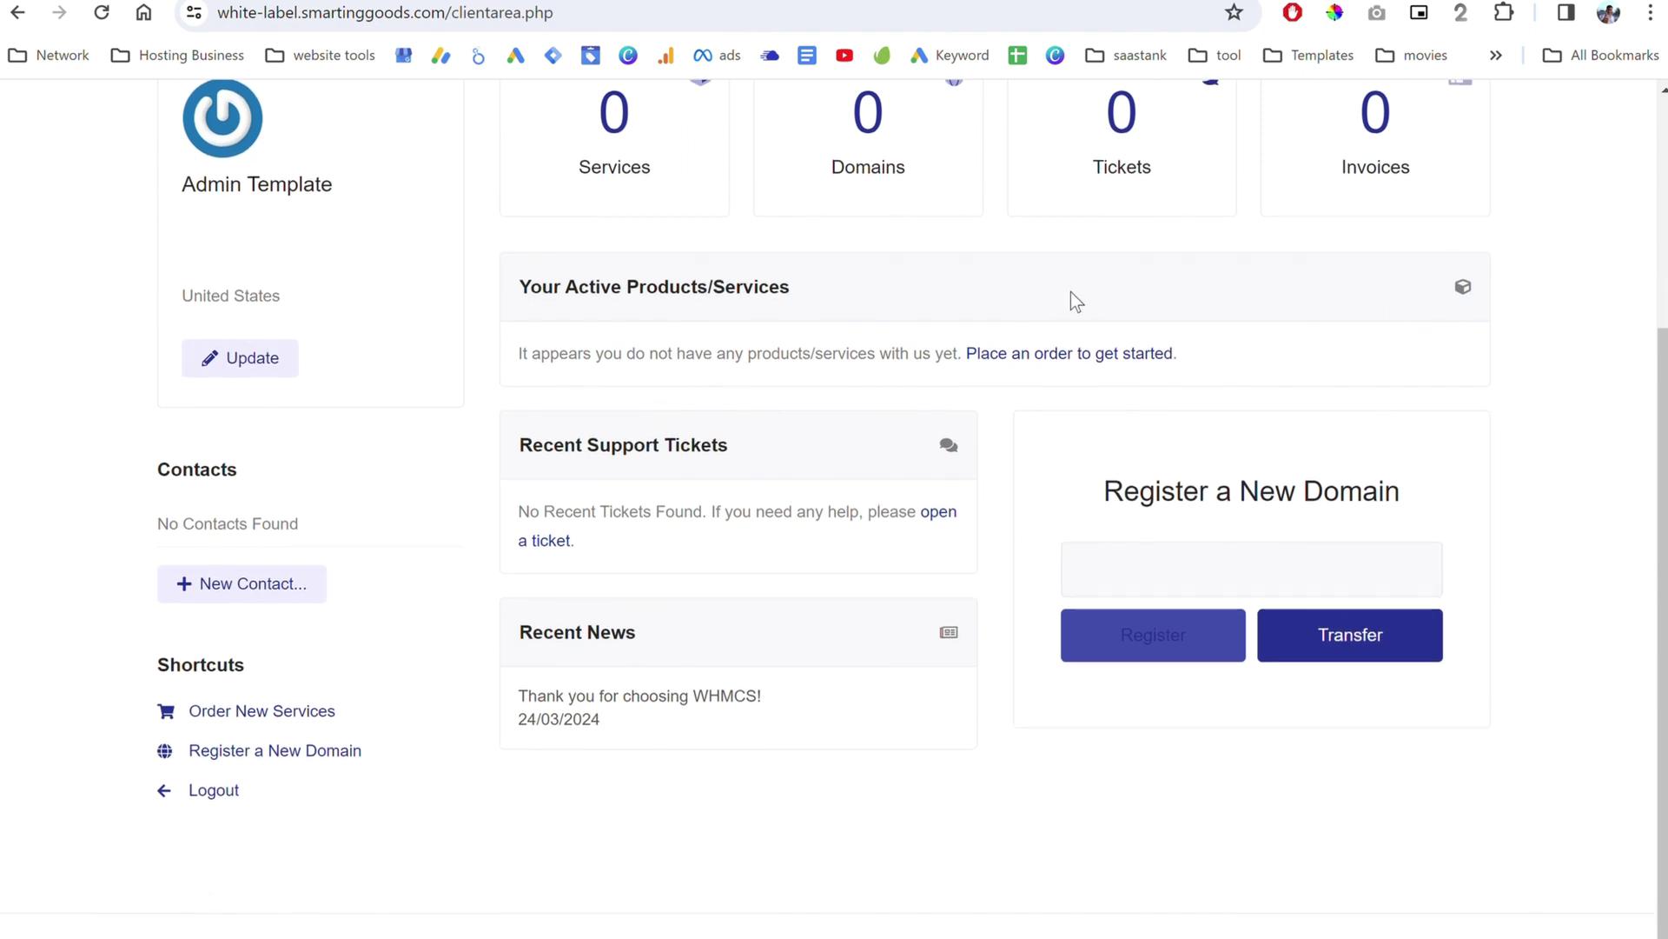
scroll(1070, 292, up, 3)
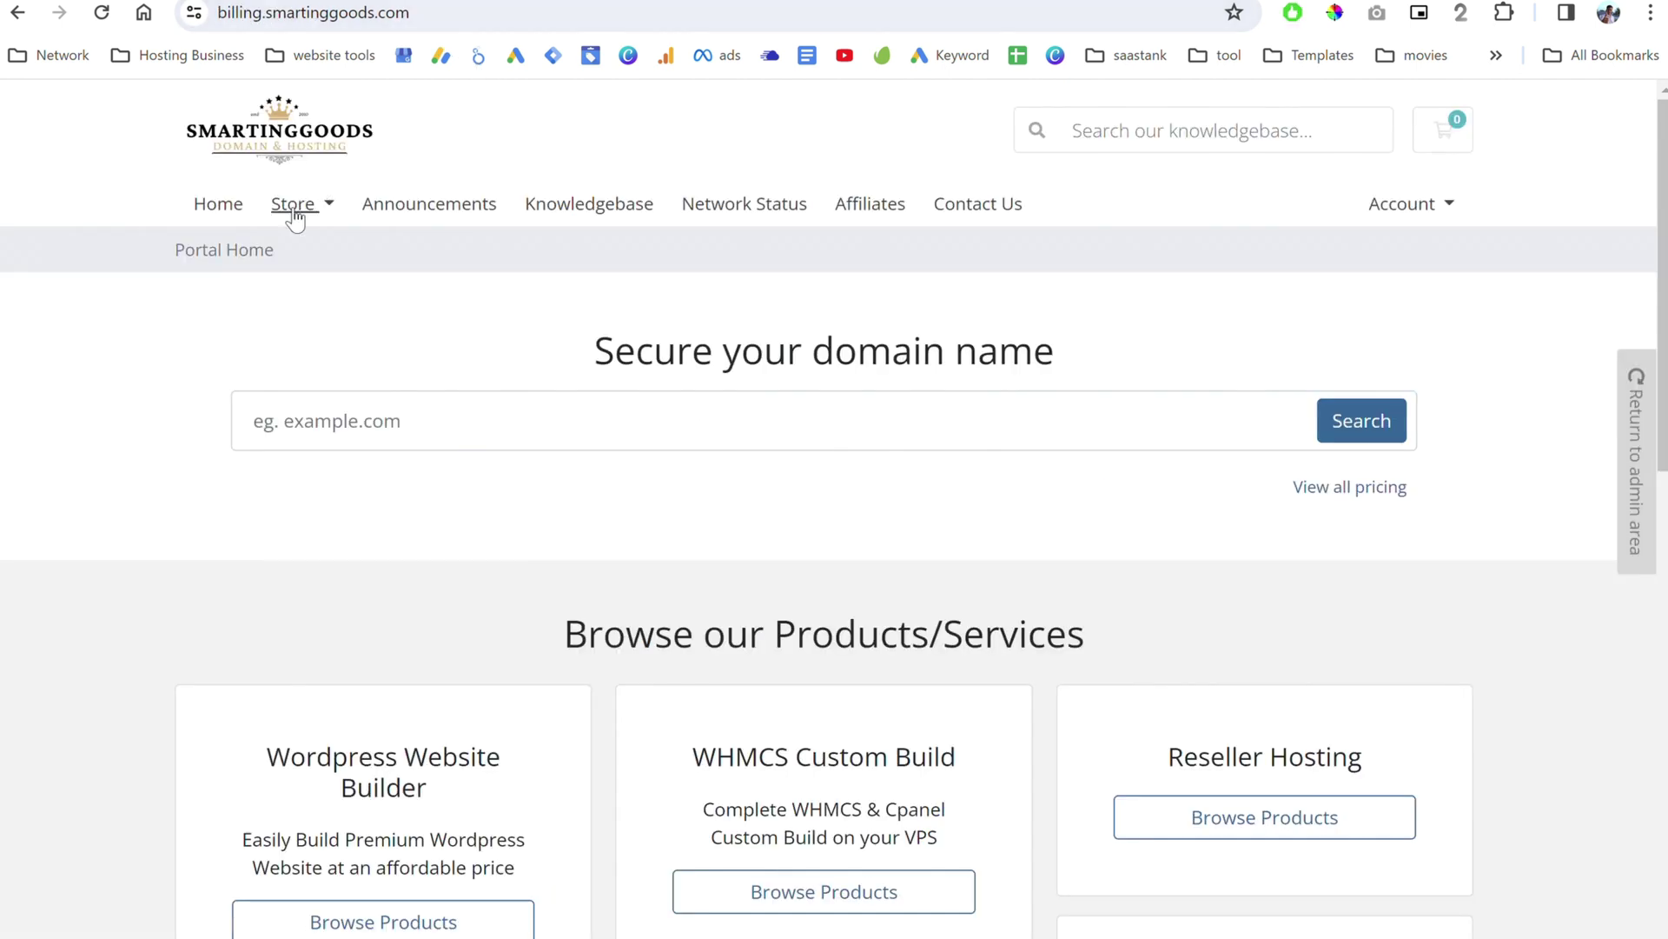
- On the billing.smartinggoods.com store, open Reseller Hosting and start an order for the WHMCS System plan
click(322, 217)
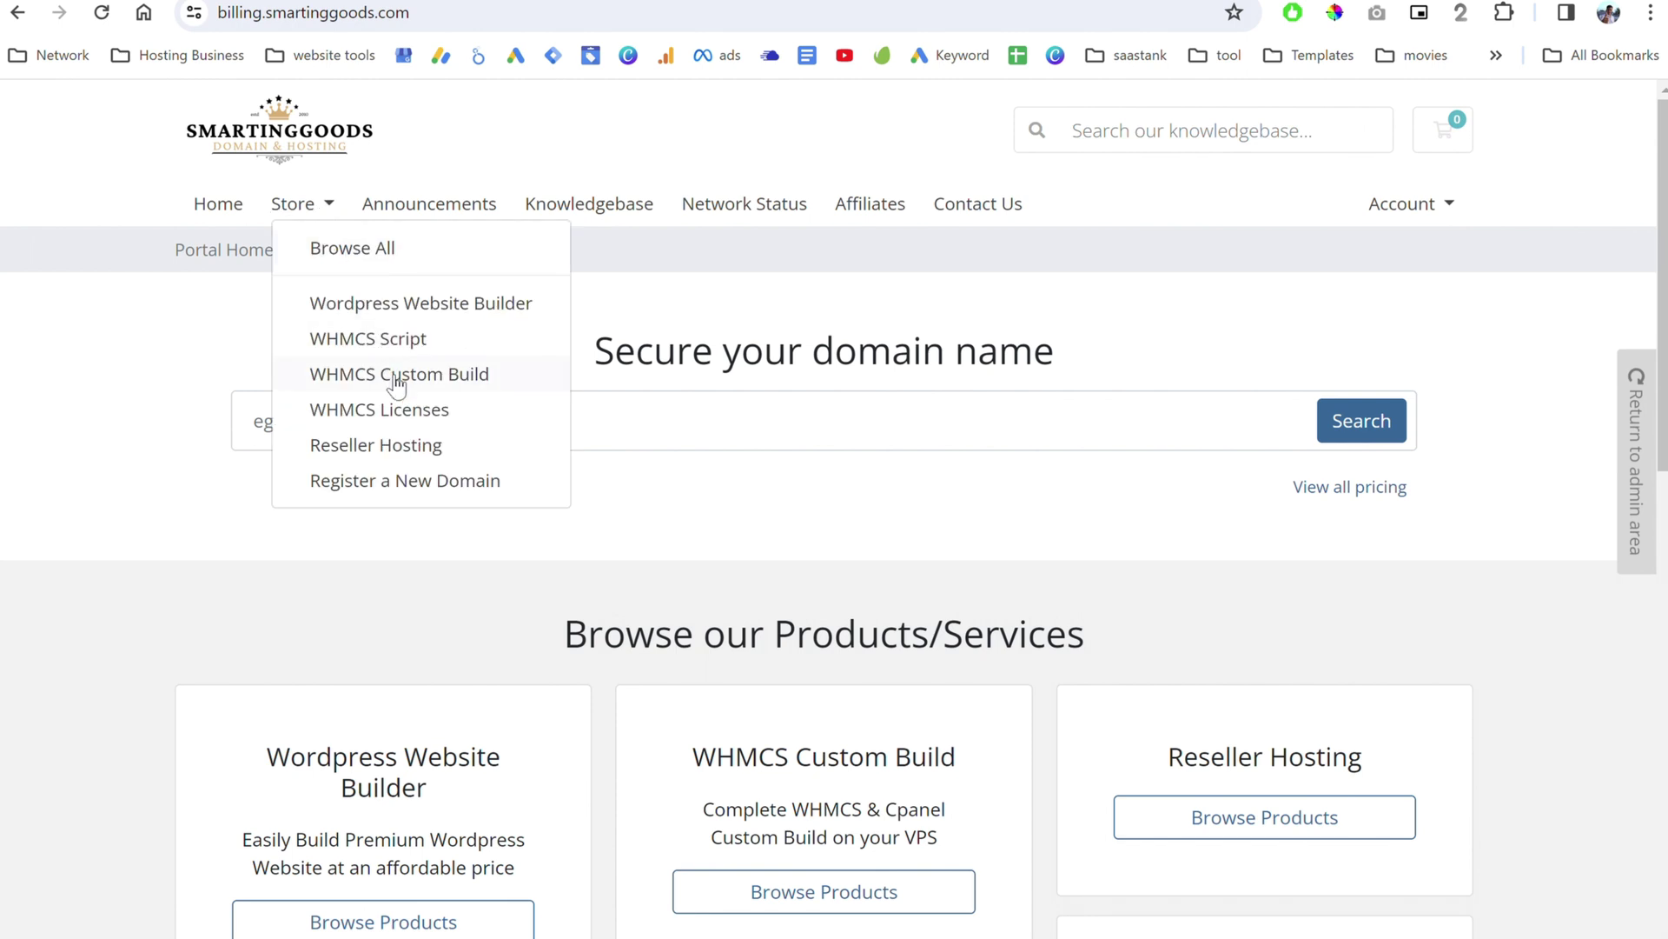
click(416, 448)
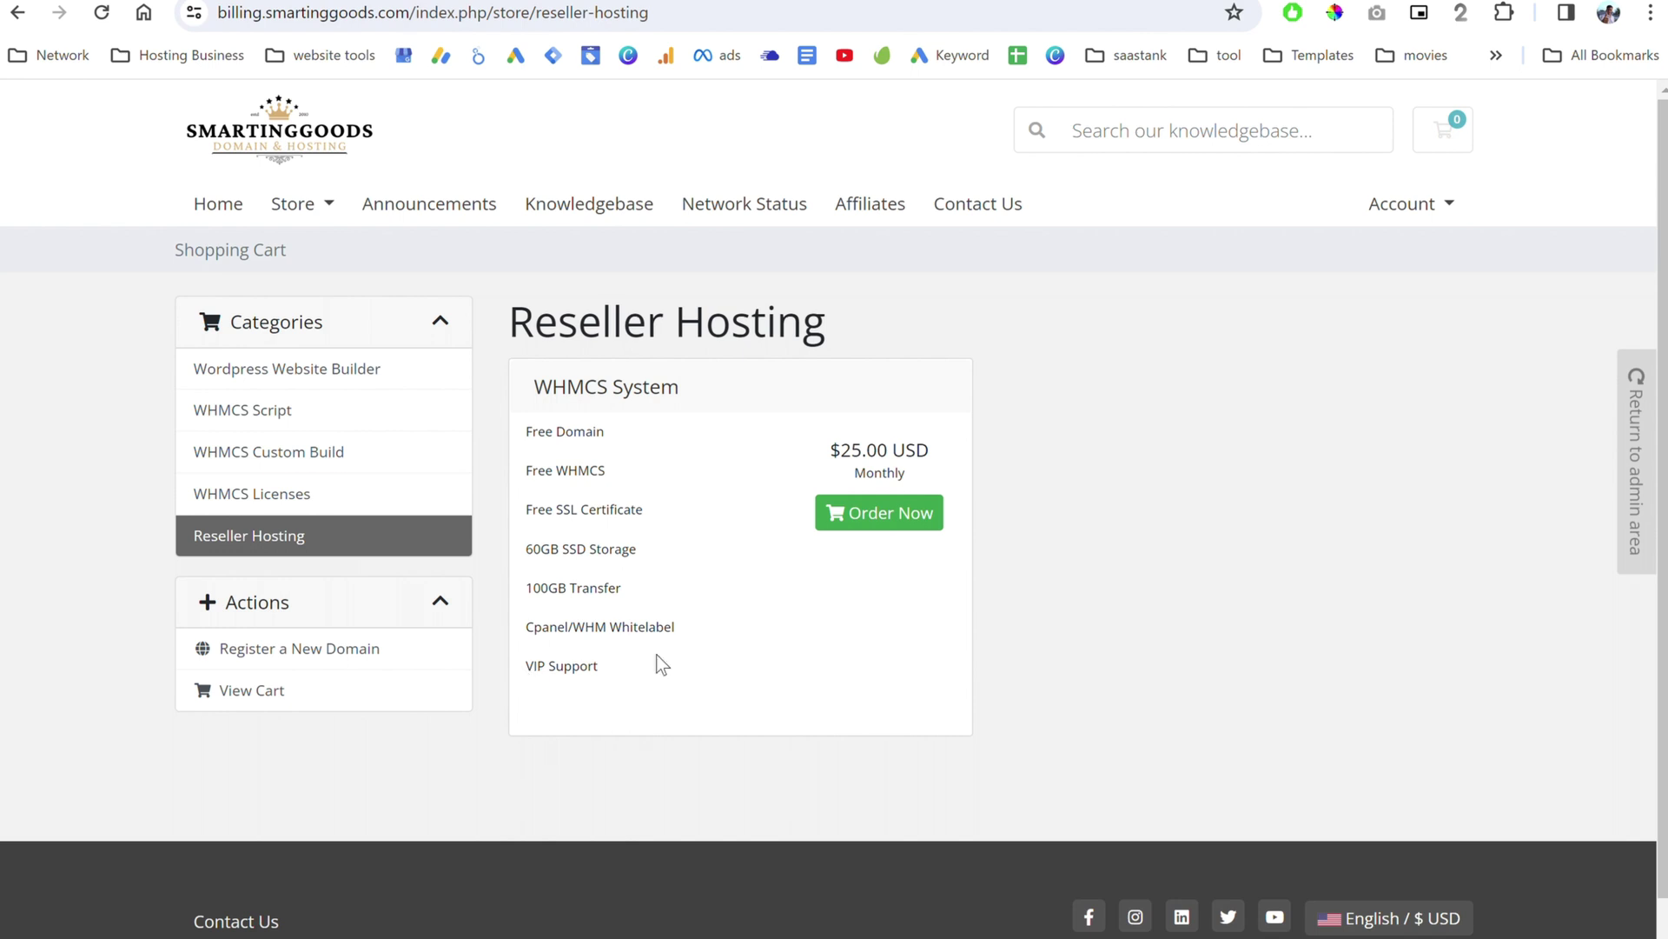
click(896, 524)
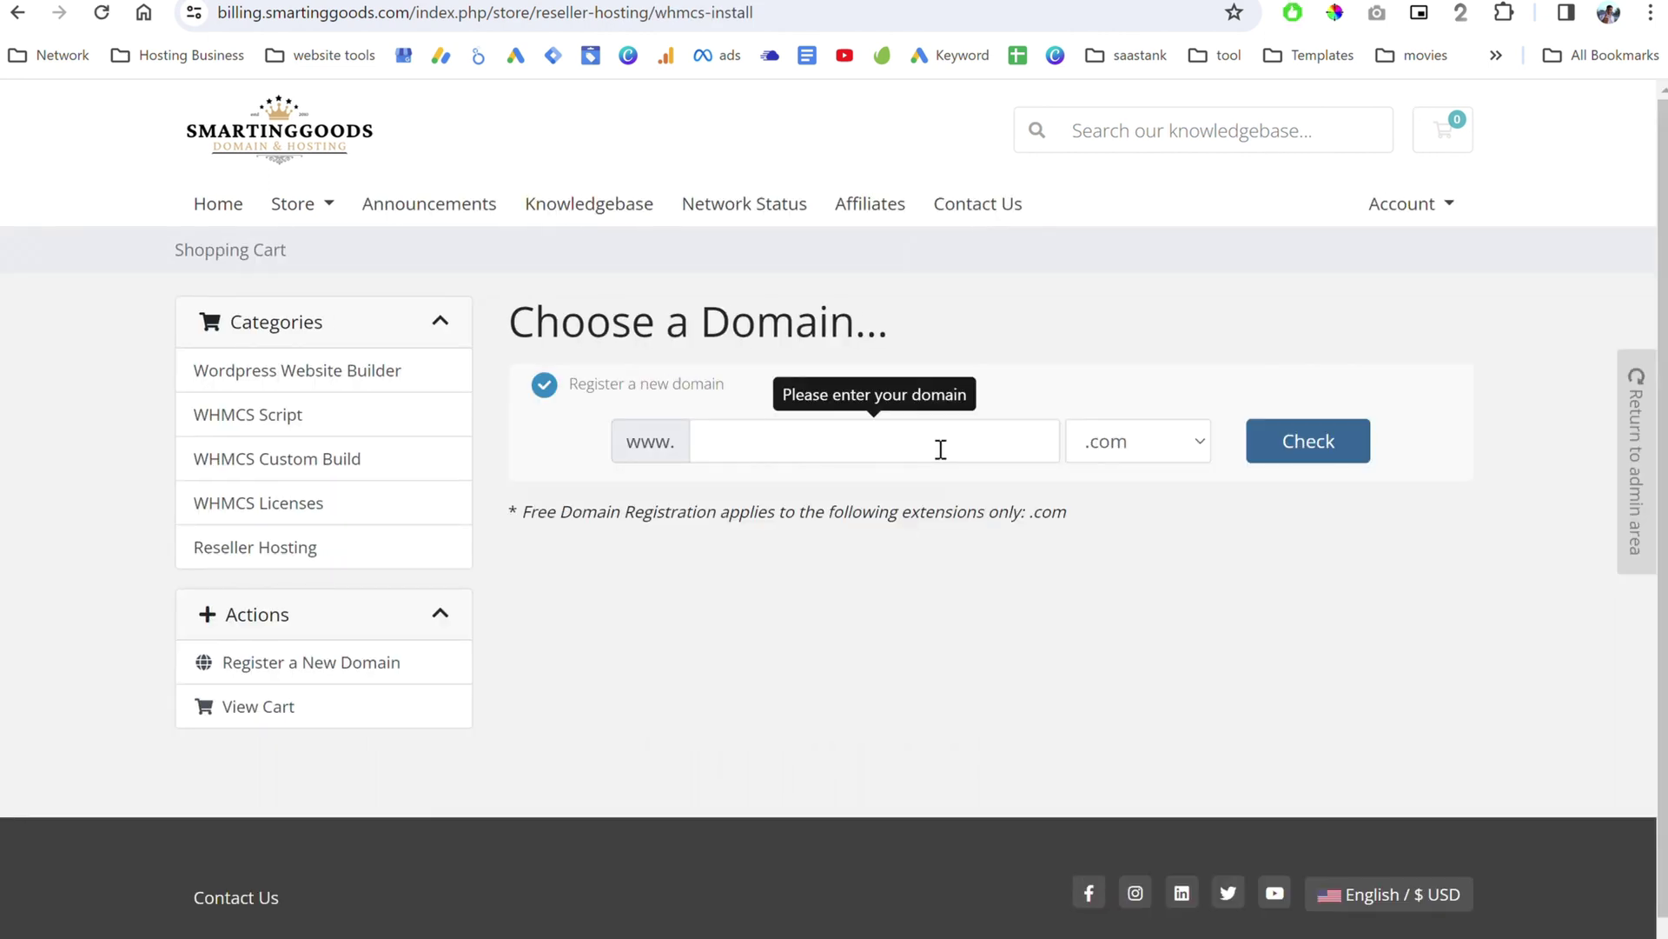
- Check the availability of the new domain aioiakdnd with the .com extension for the hosting order
text(aiojakdnd)
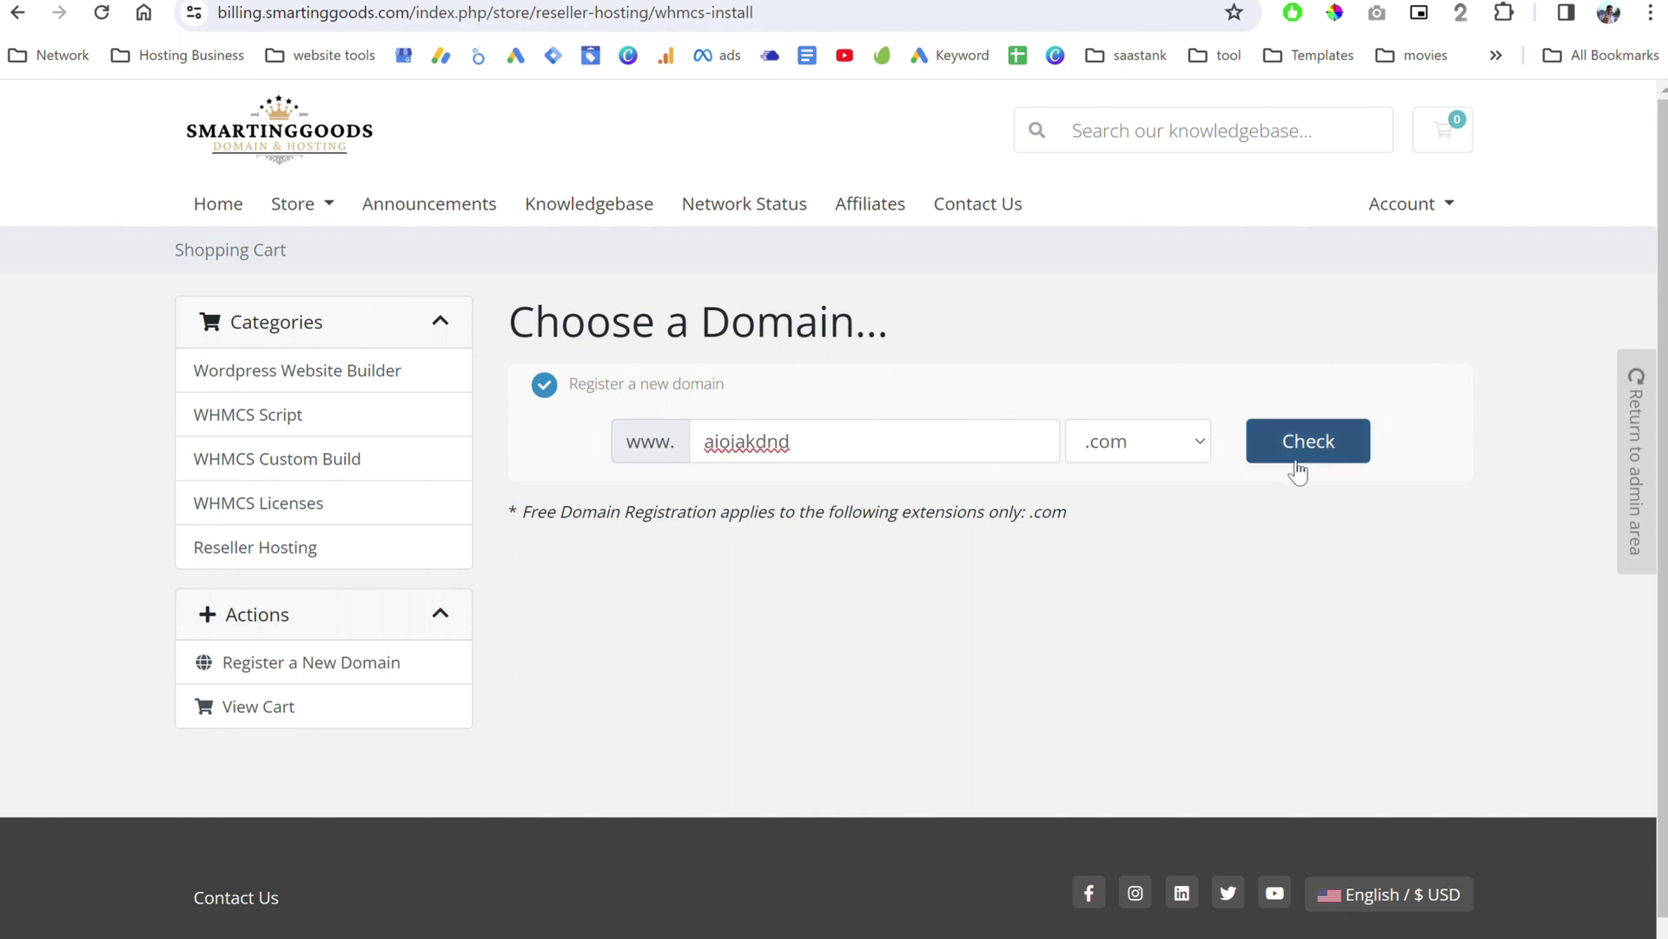
click(1298, 469)
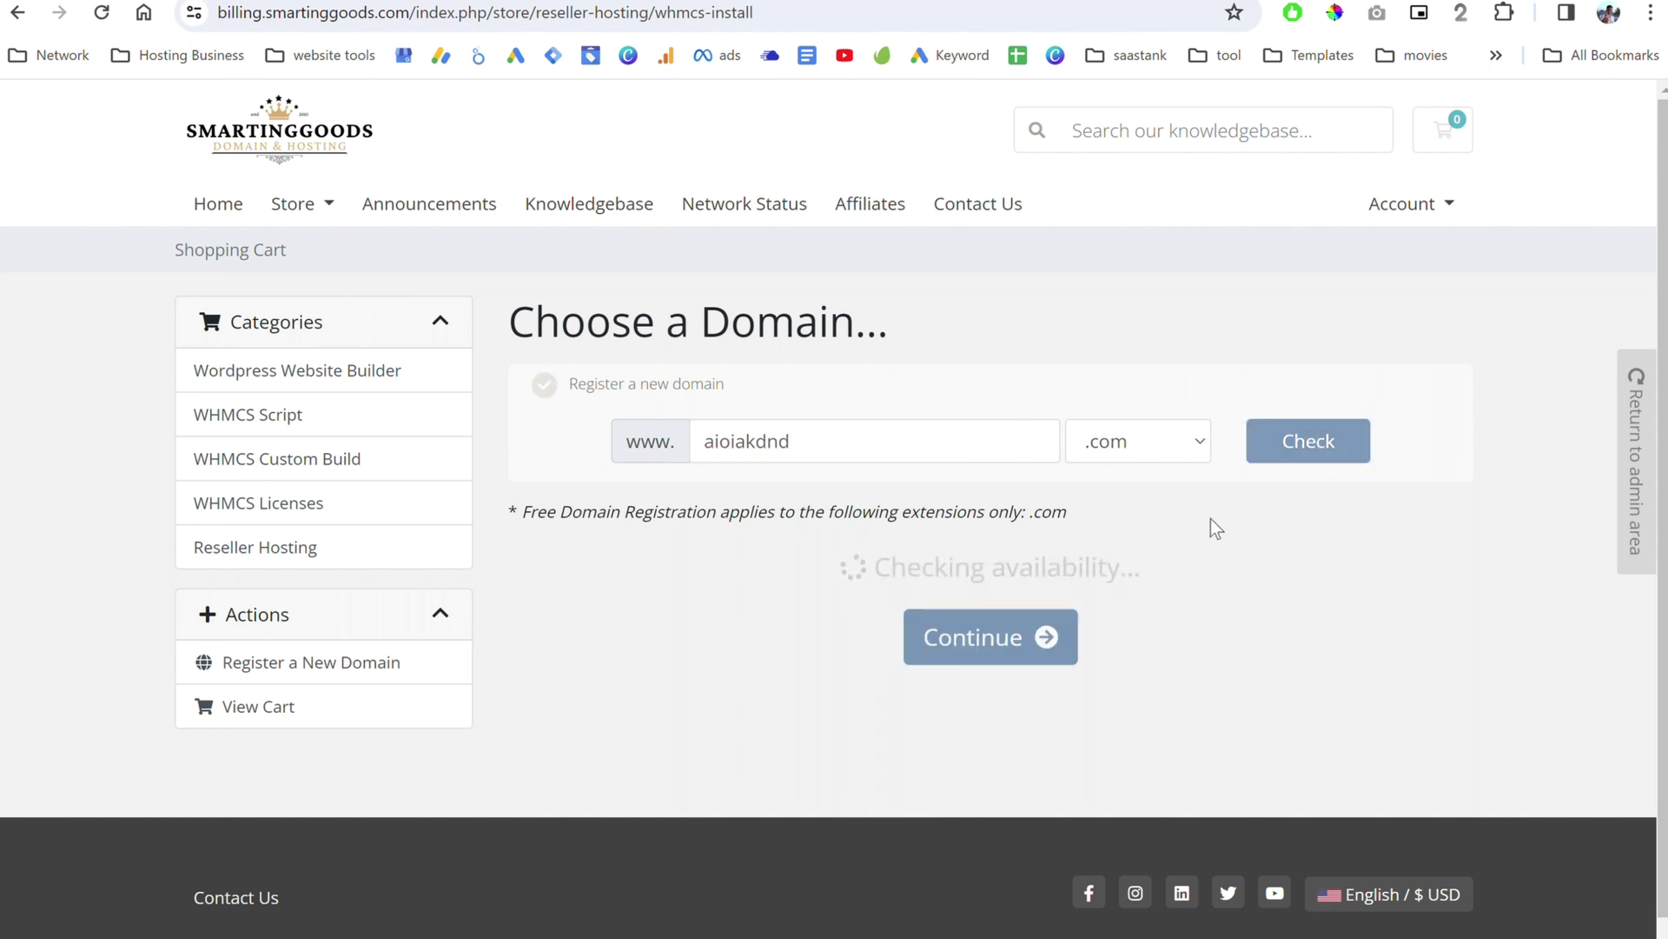
scroll(1211, 521, down, 1)
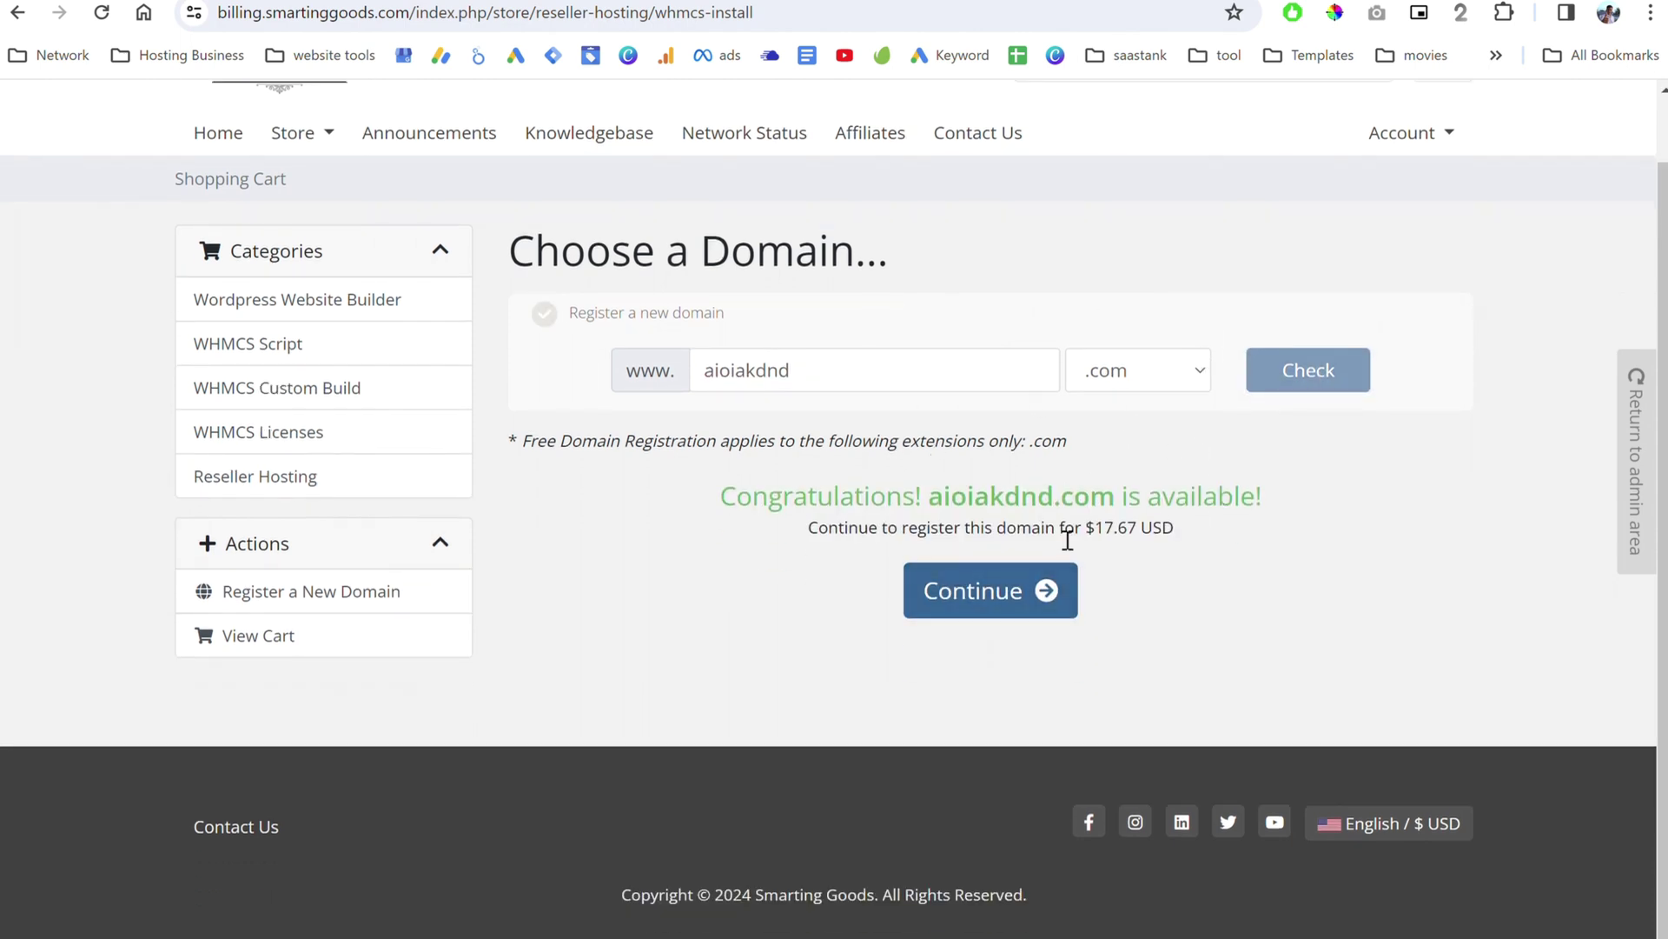
- Continue with the available aioiakdnd.com domain and add the free DNS Management and Email Forwarding addons to its registration
scroll(1065, 532, down, 6)
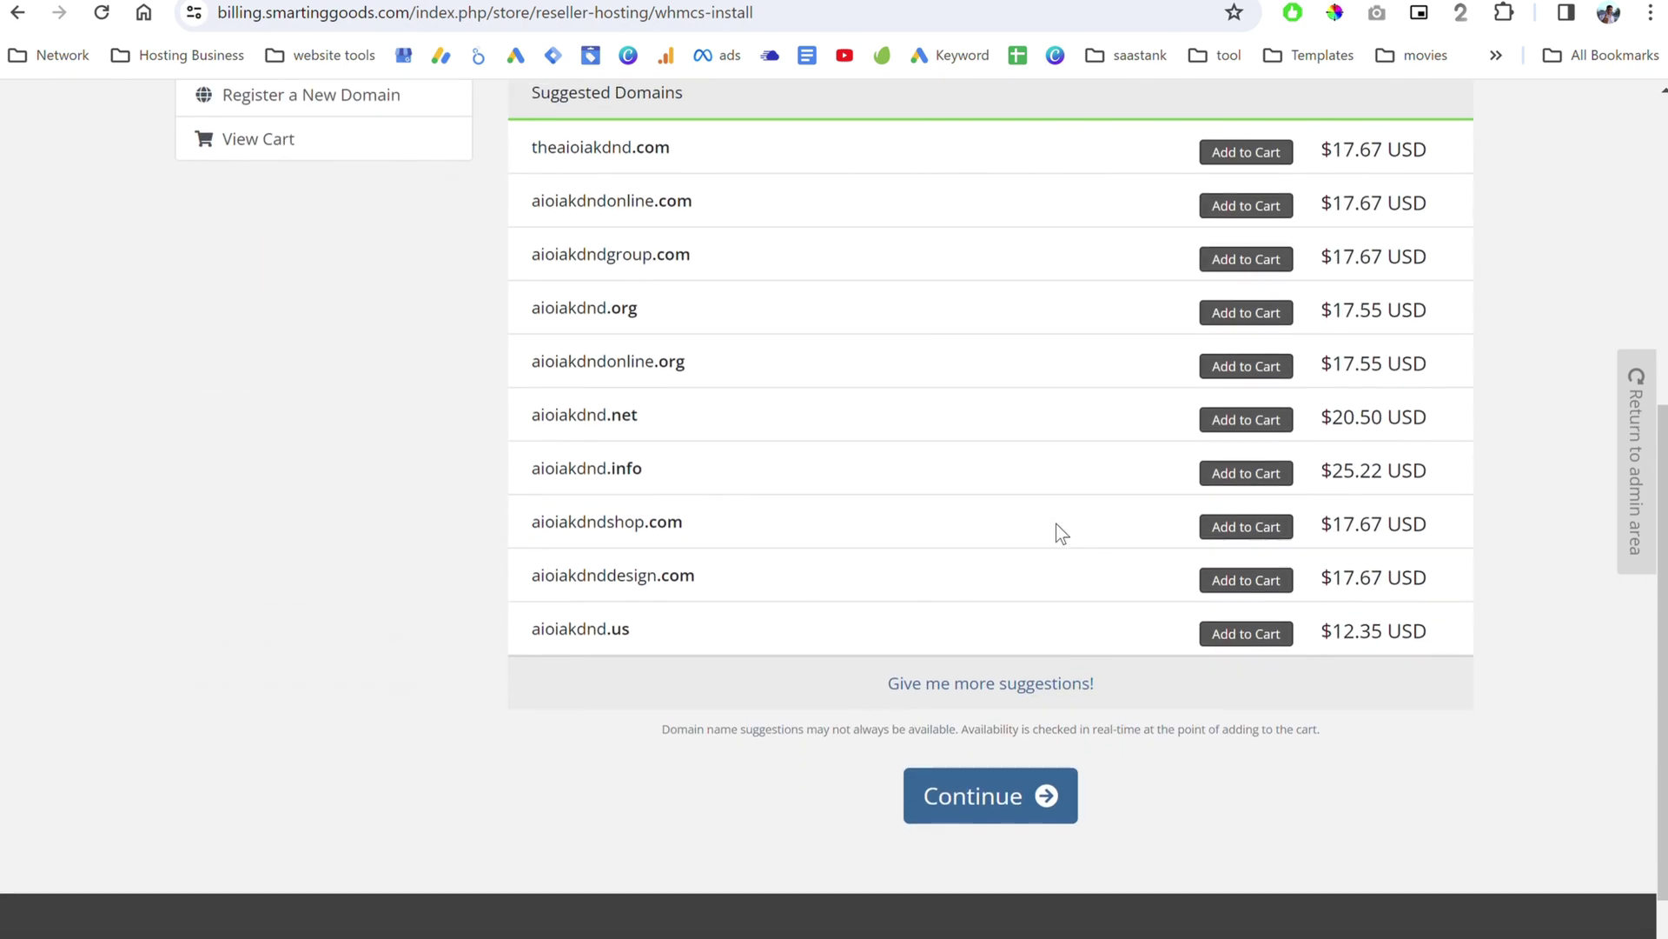
click(1006, 798)
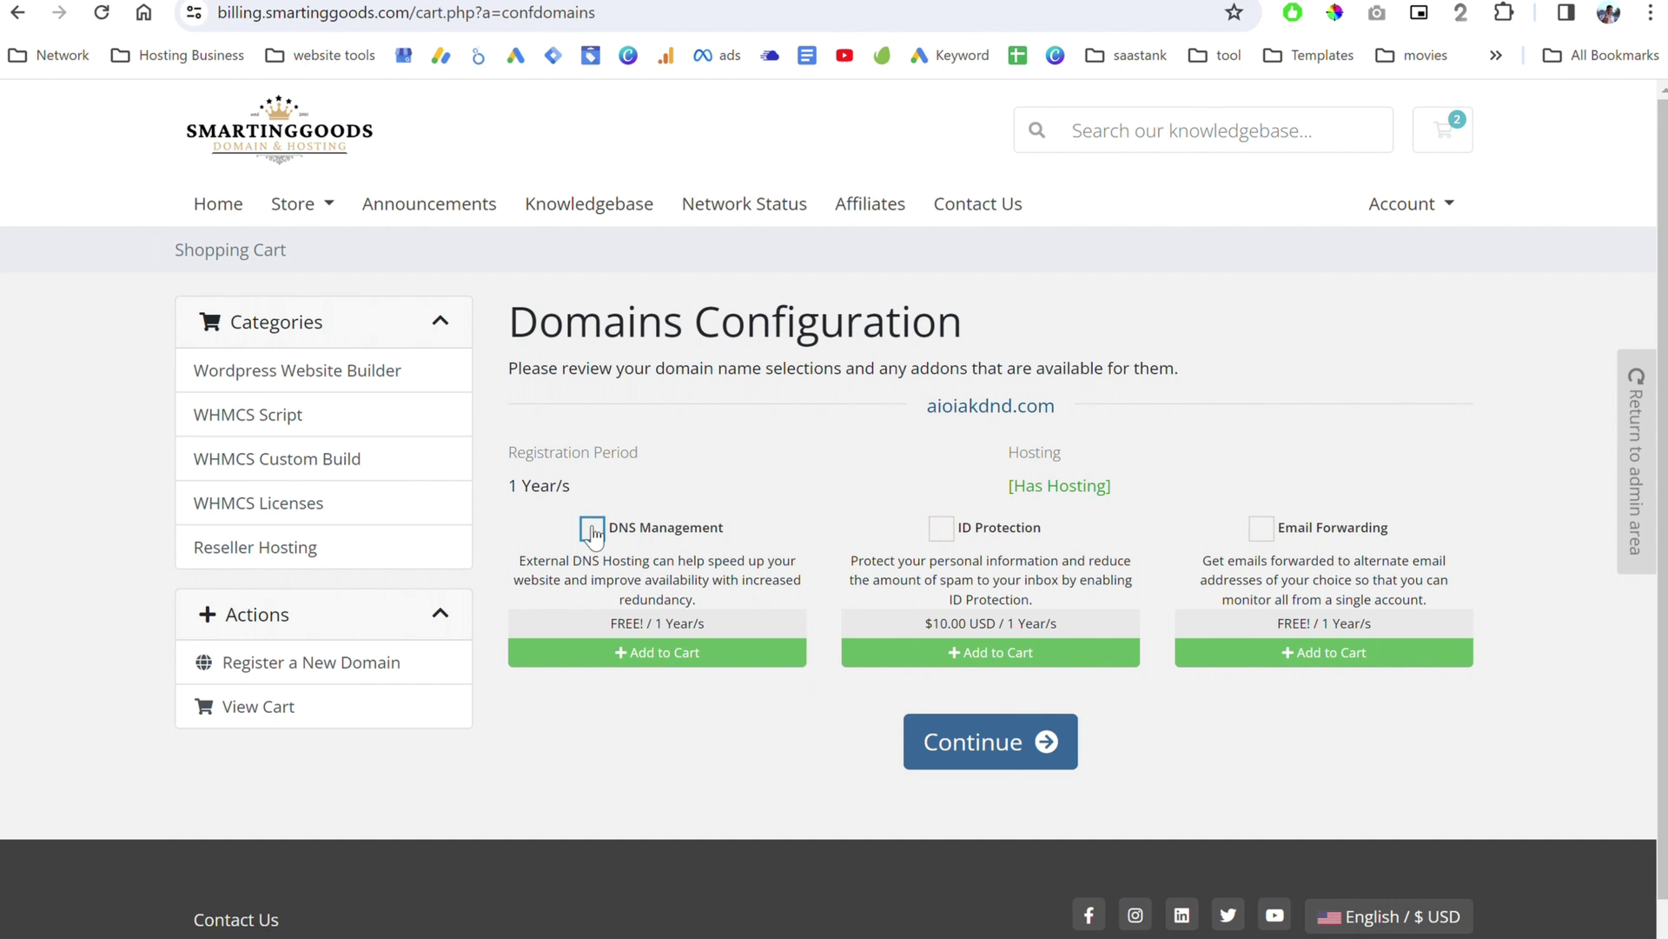
click(592, 530)
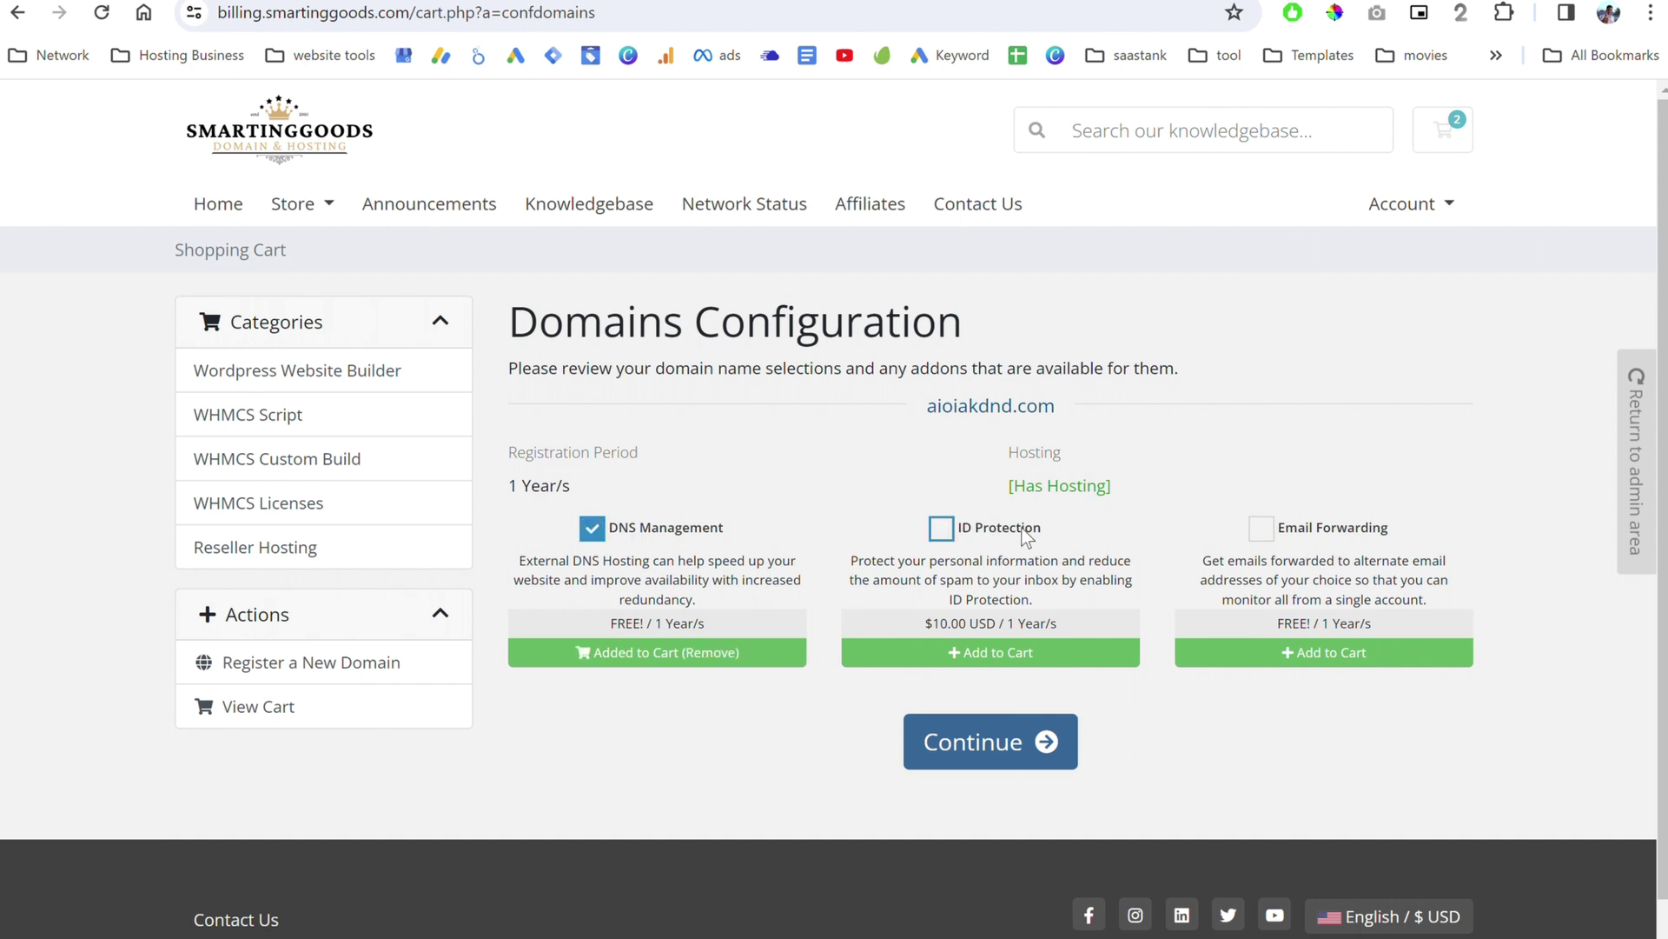
scroll(1028, 536, down, 1)
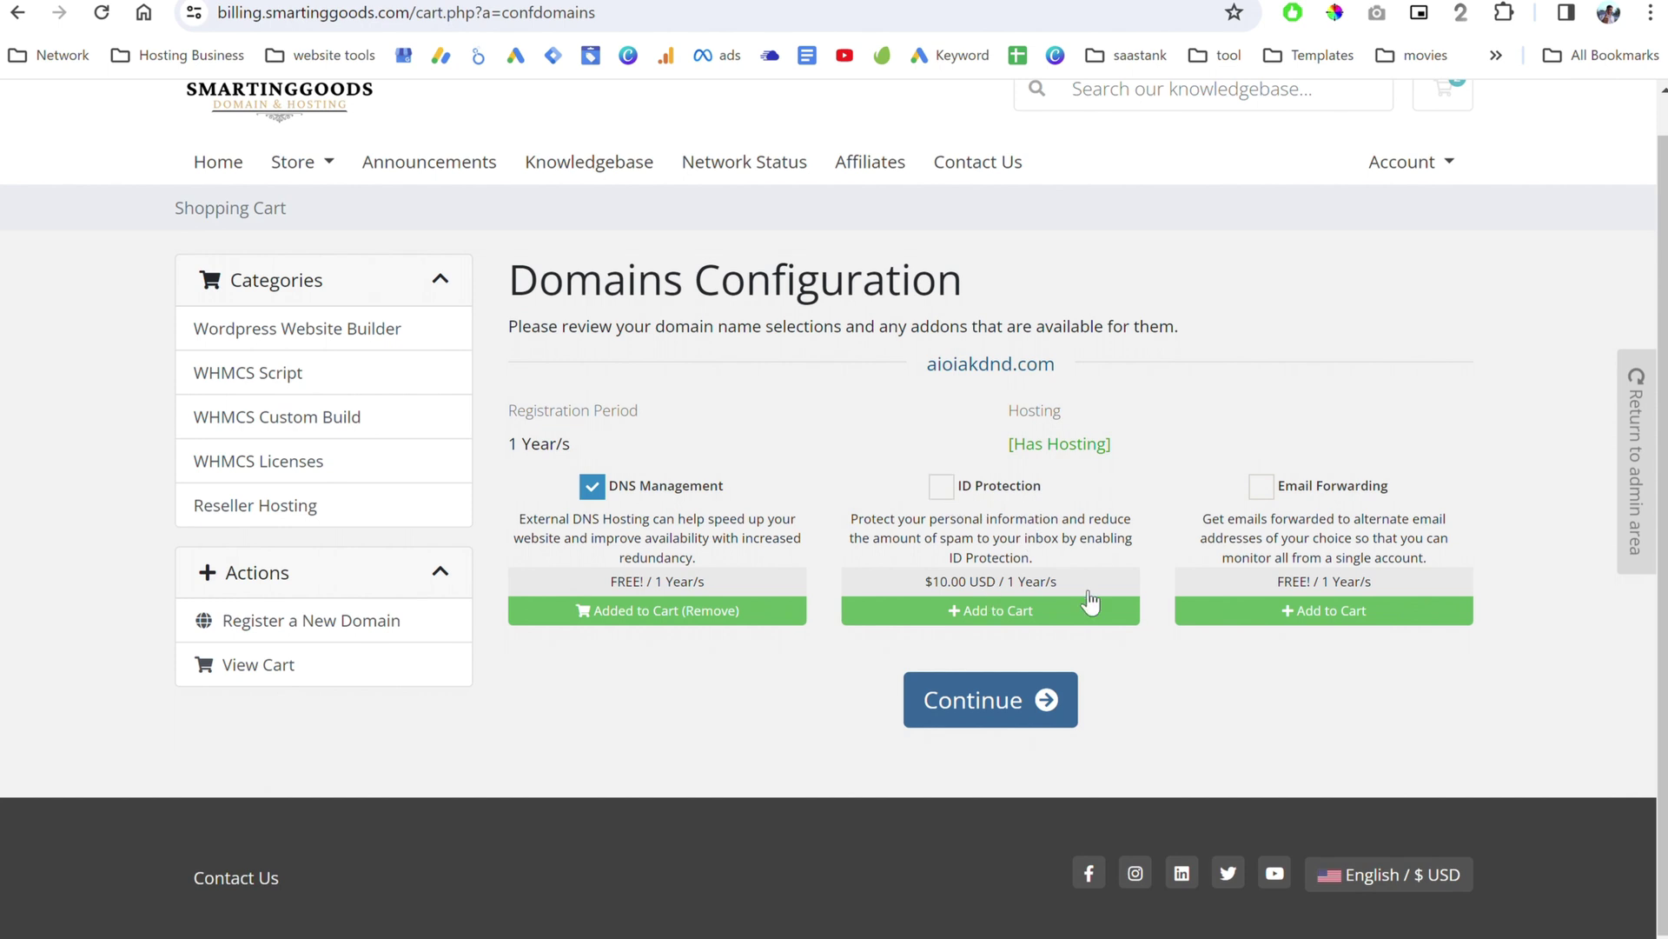
click(1265, 488)
click(986, 705)
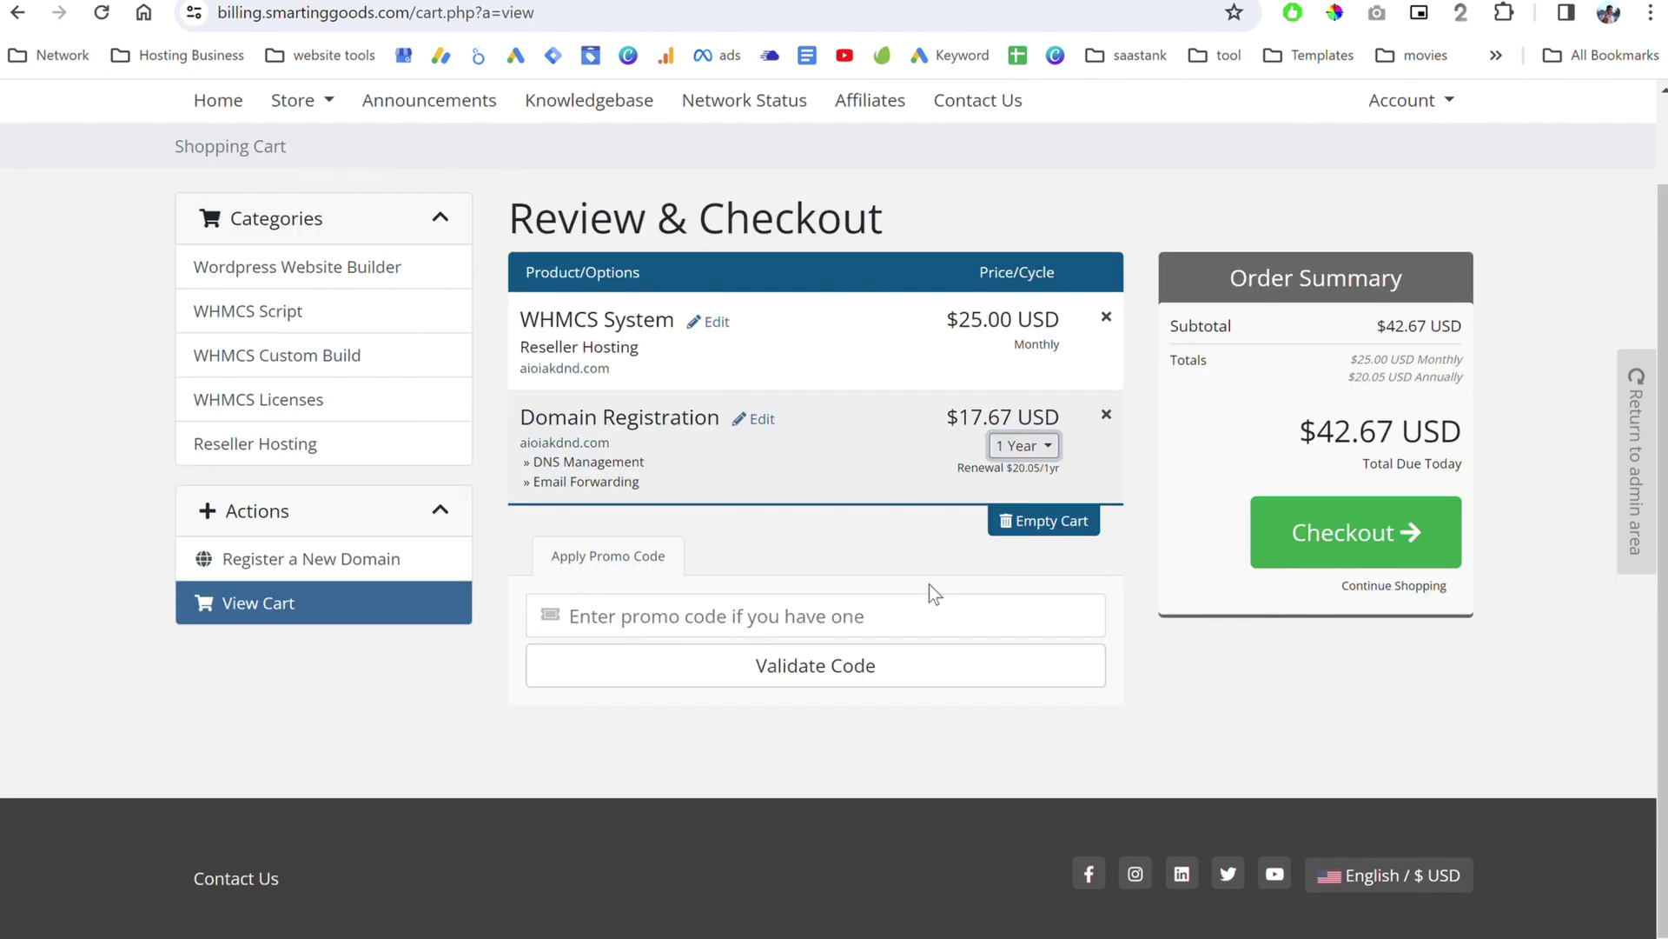
- Check out the cart, review the personal, billing, account security and Stripe payment sections, and submit the order
click(1327, 551)
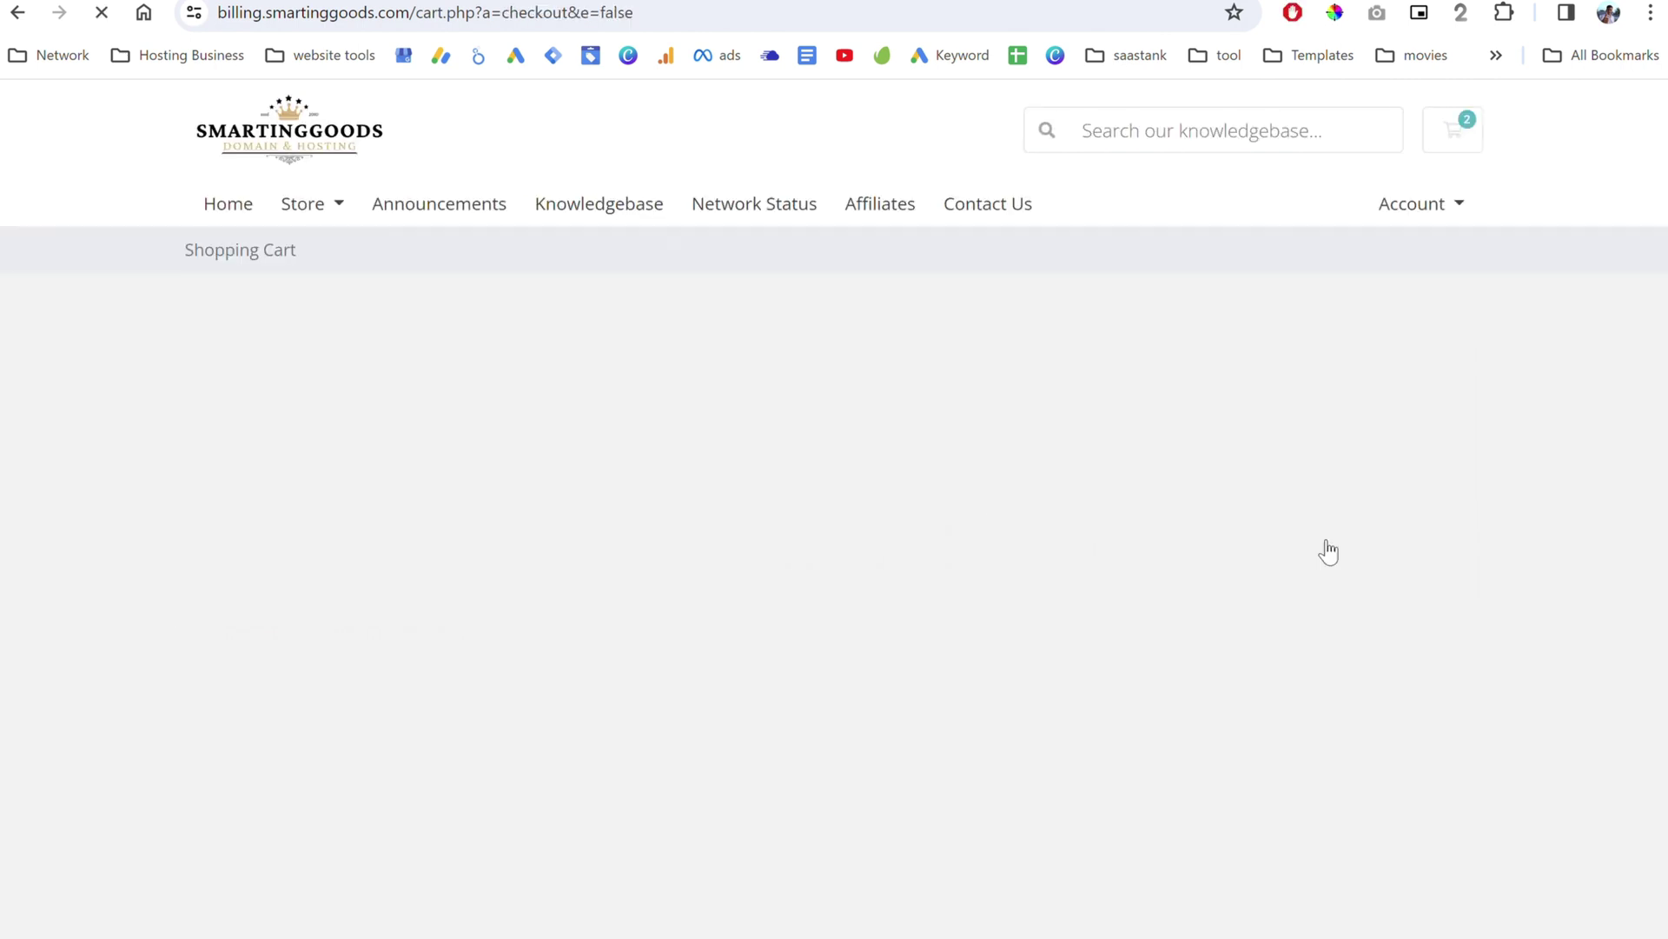
scroll(1327, 550, down, 3)
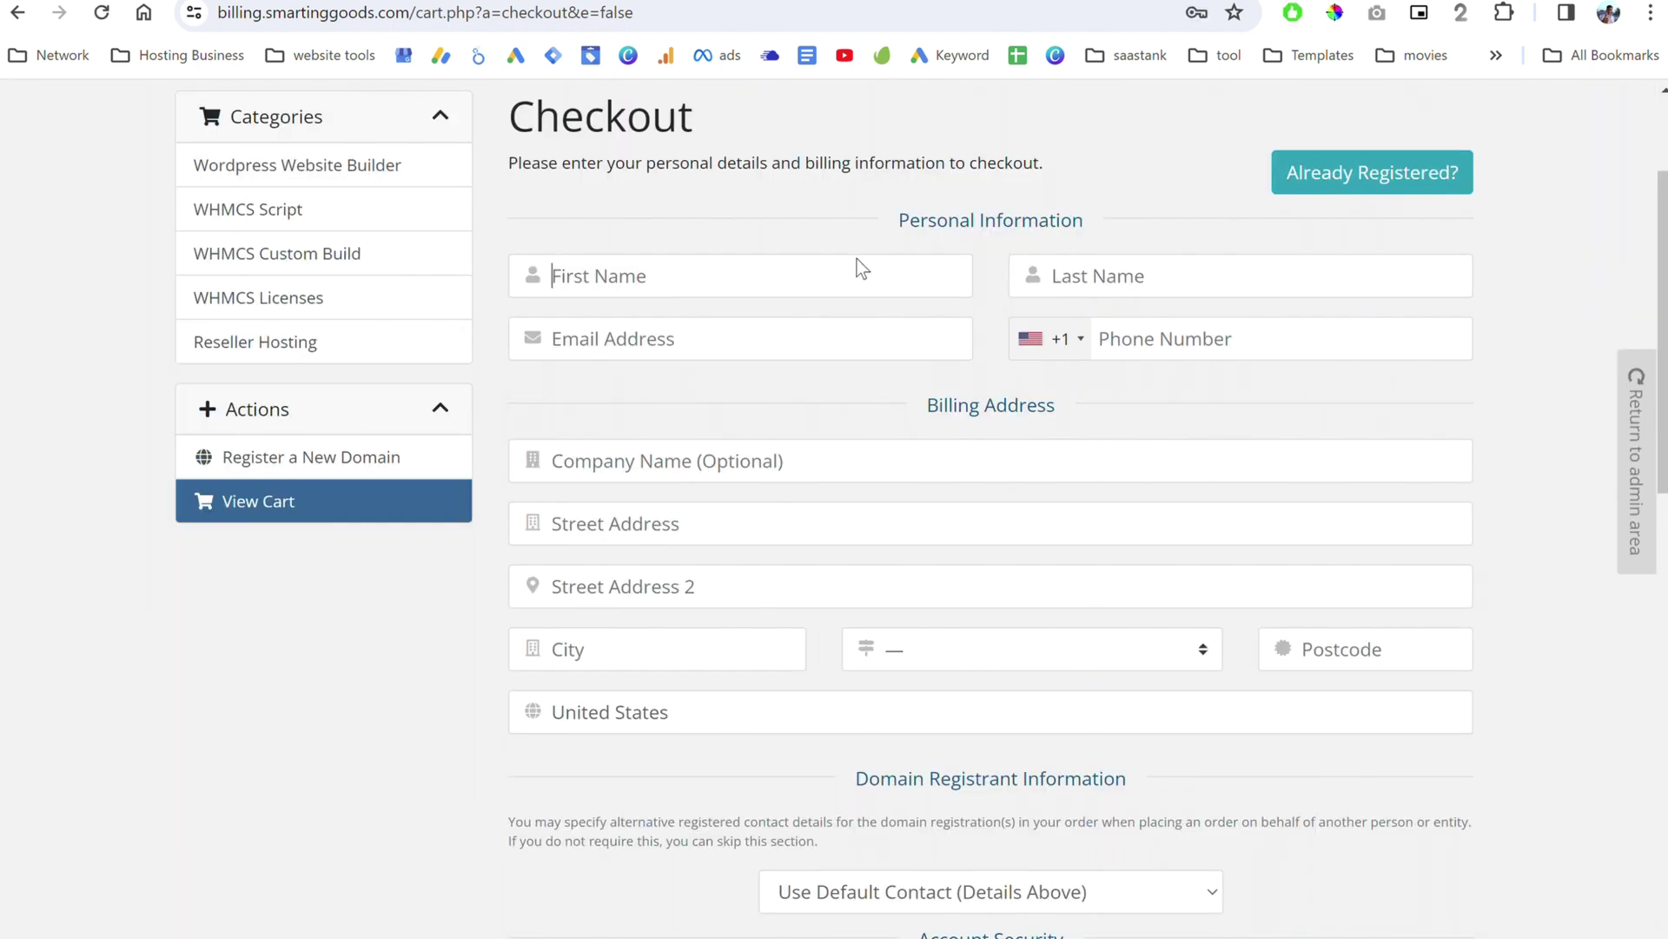
scroll(1029, 382, down, 6)
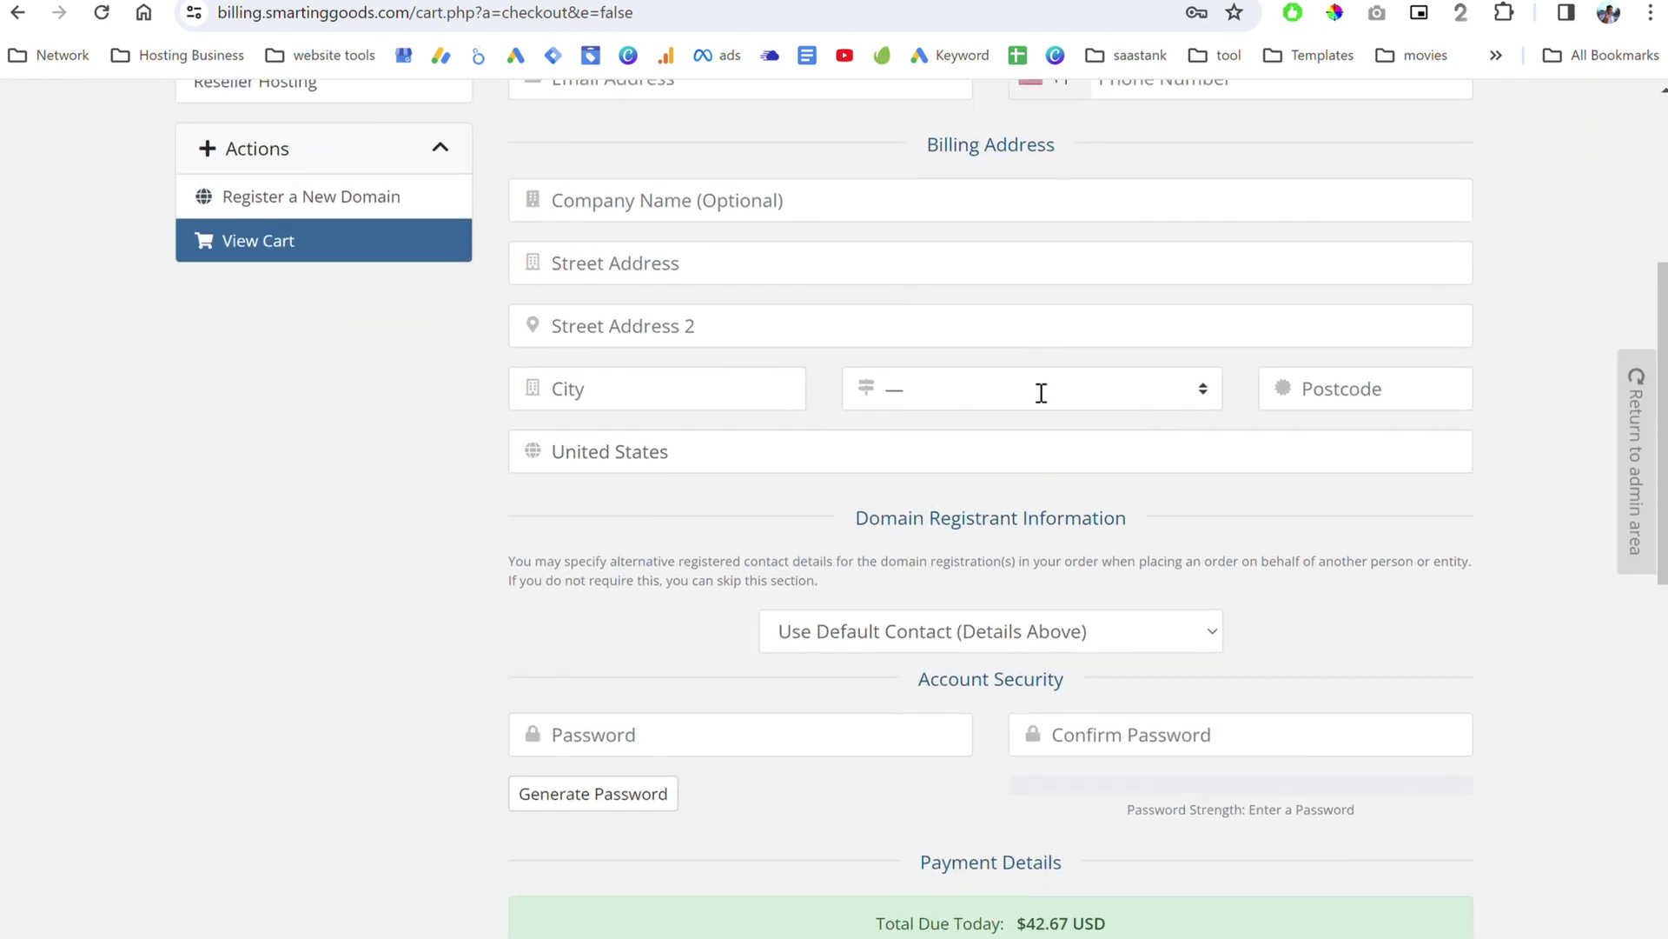
scroll(865, 557, down, 3)
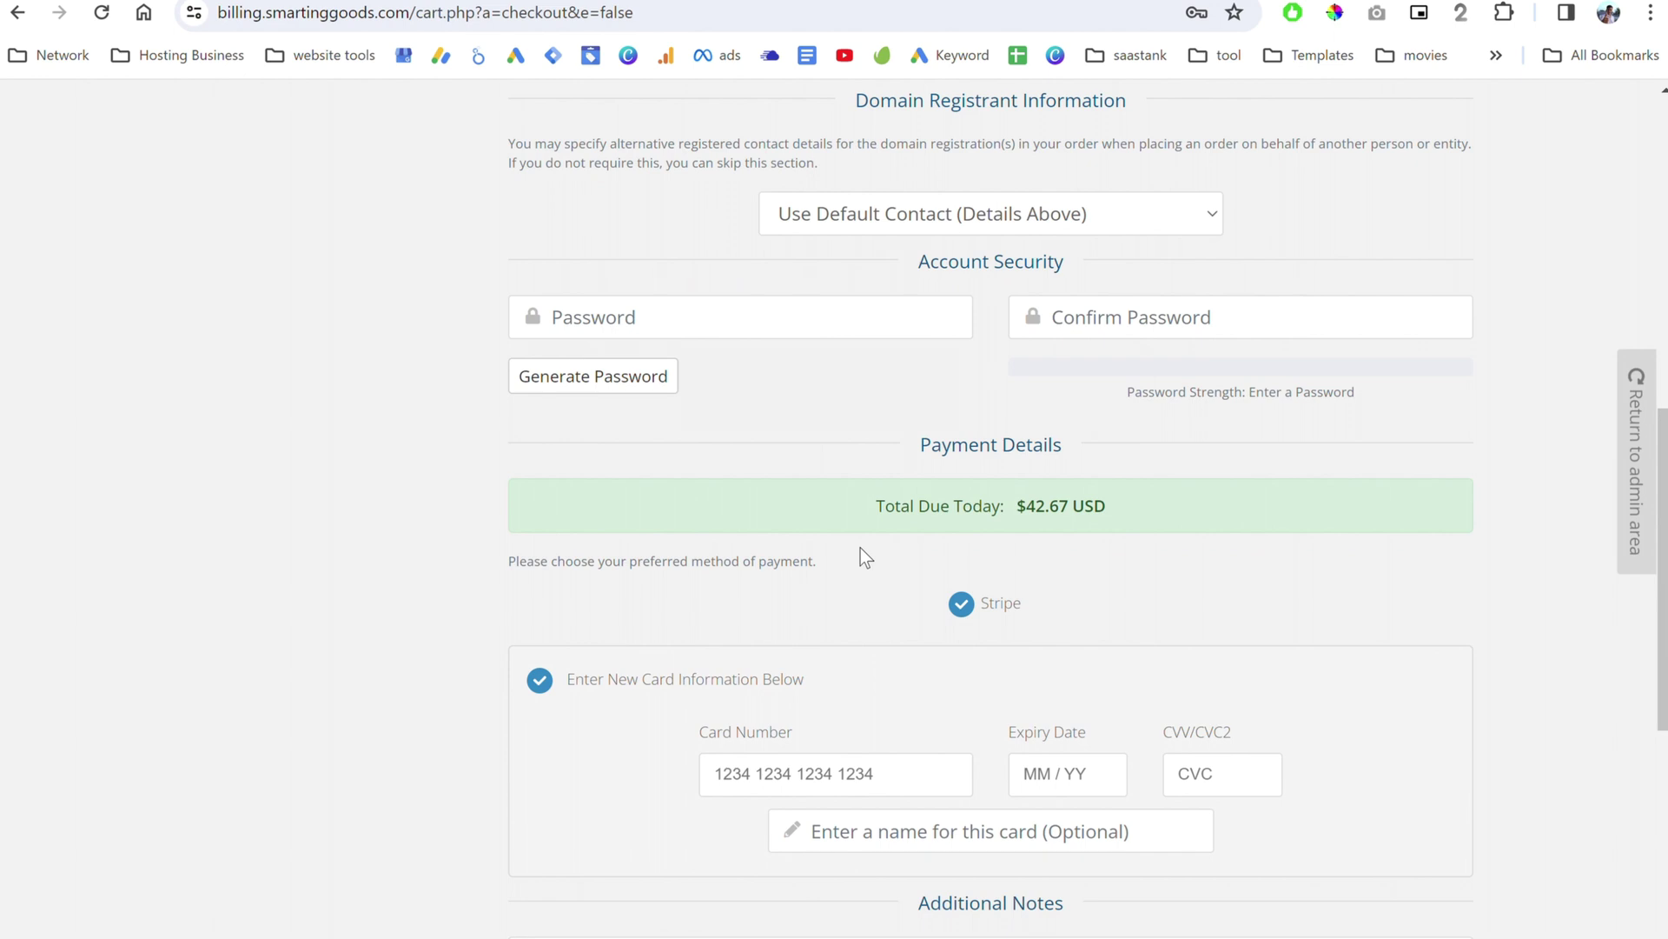
scroll(860, 548, down, 3)
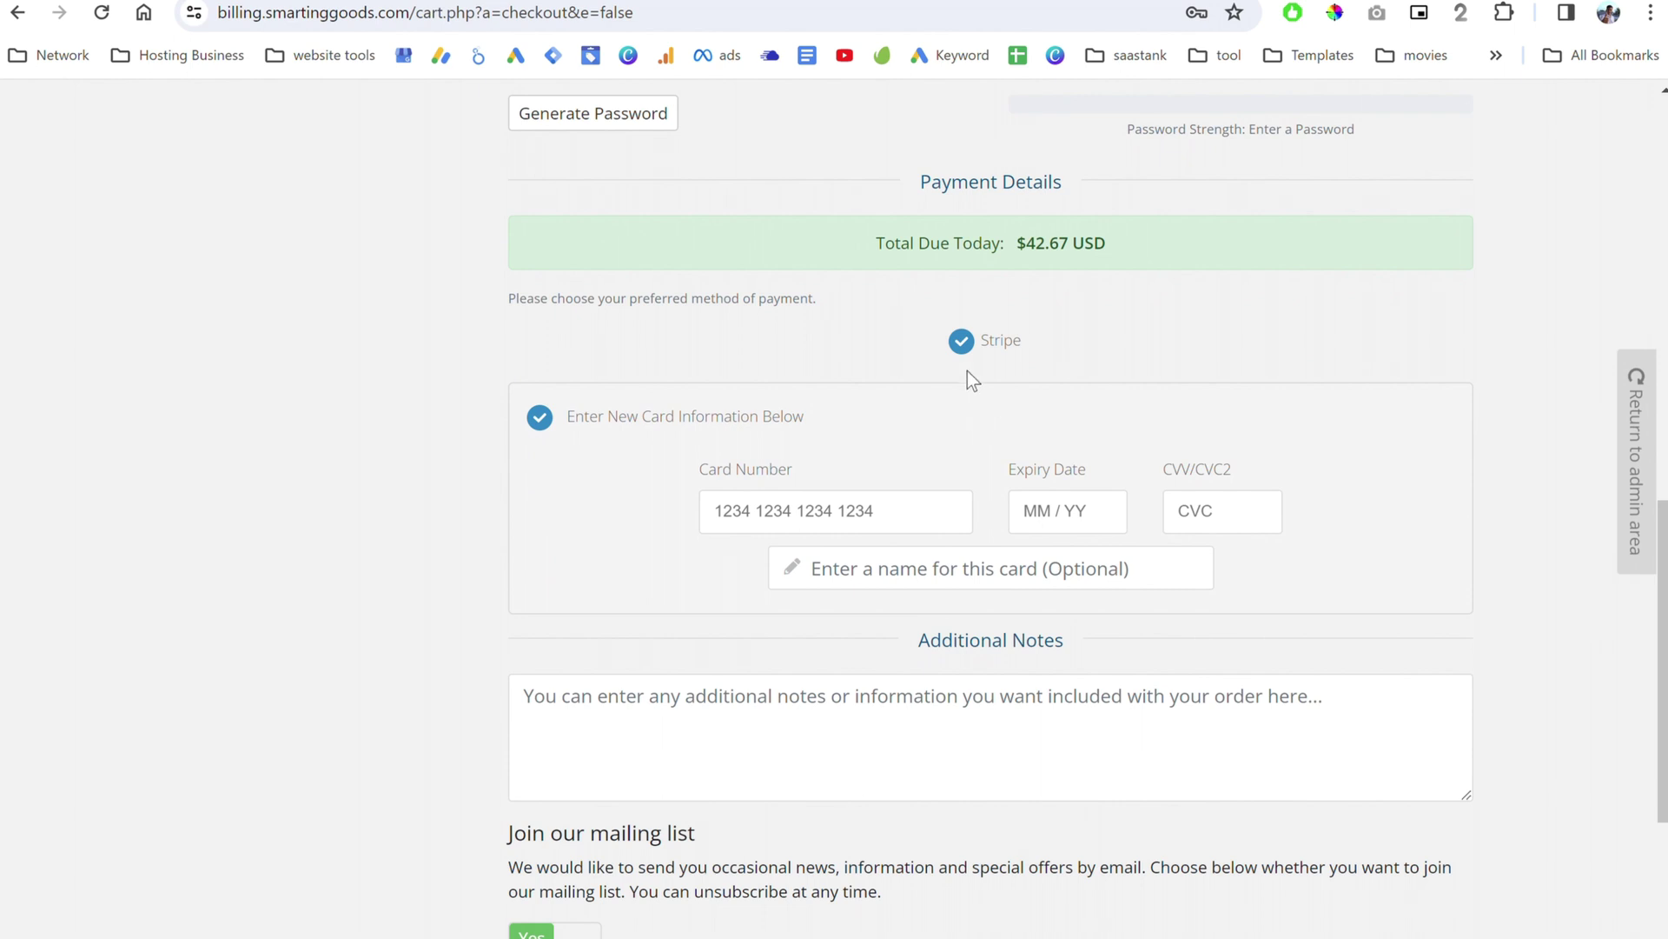
scroll(842, 417, down, 4)
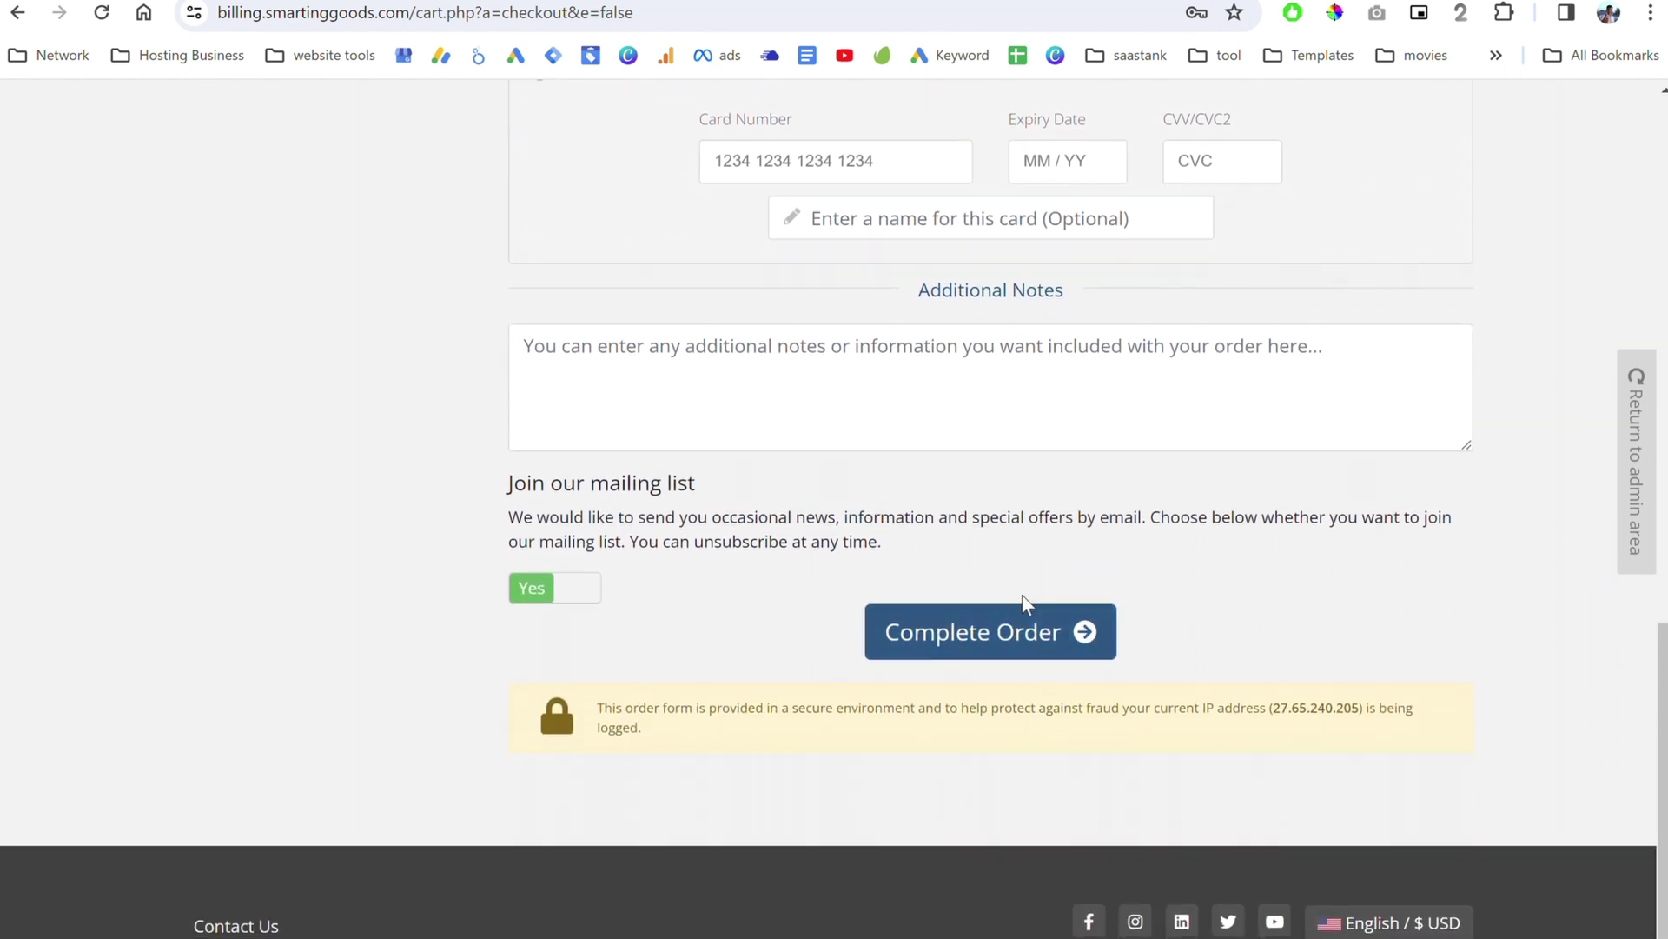
click(1016, 641)
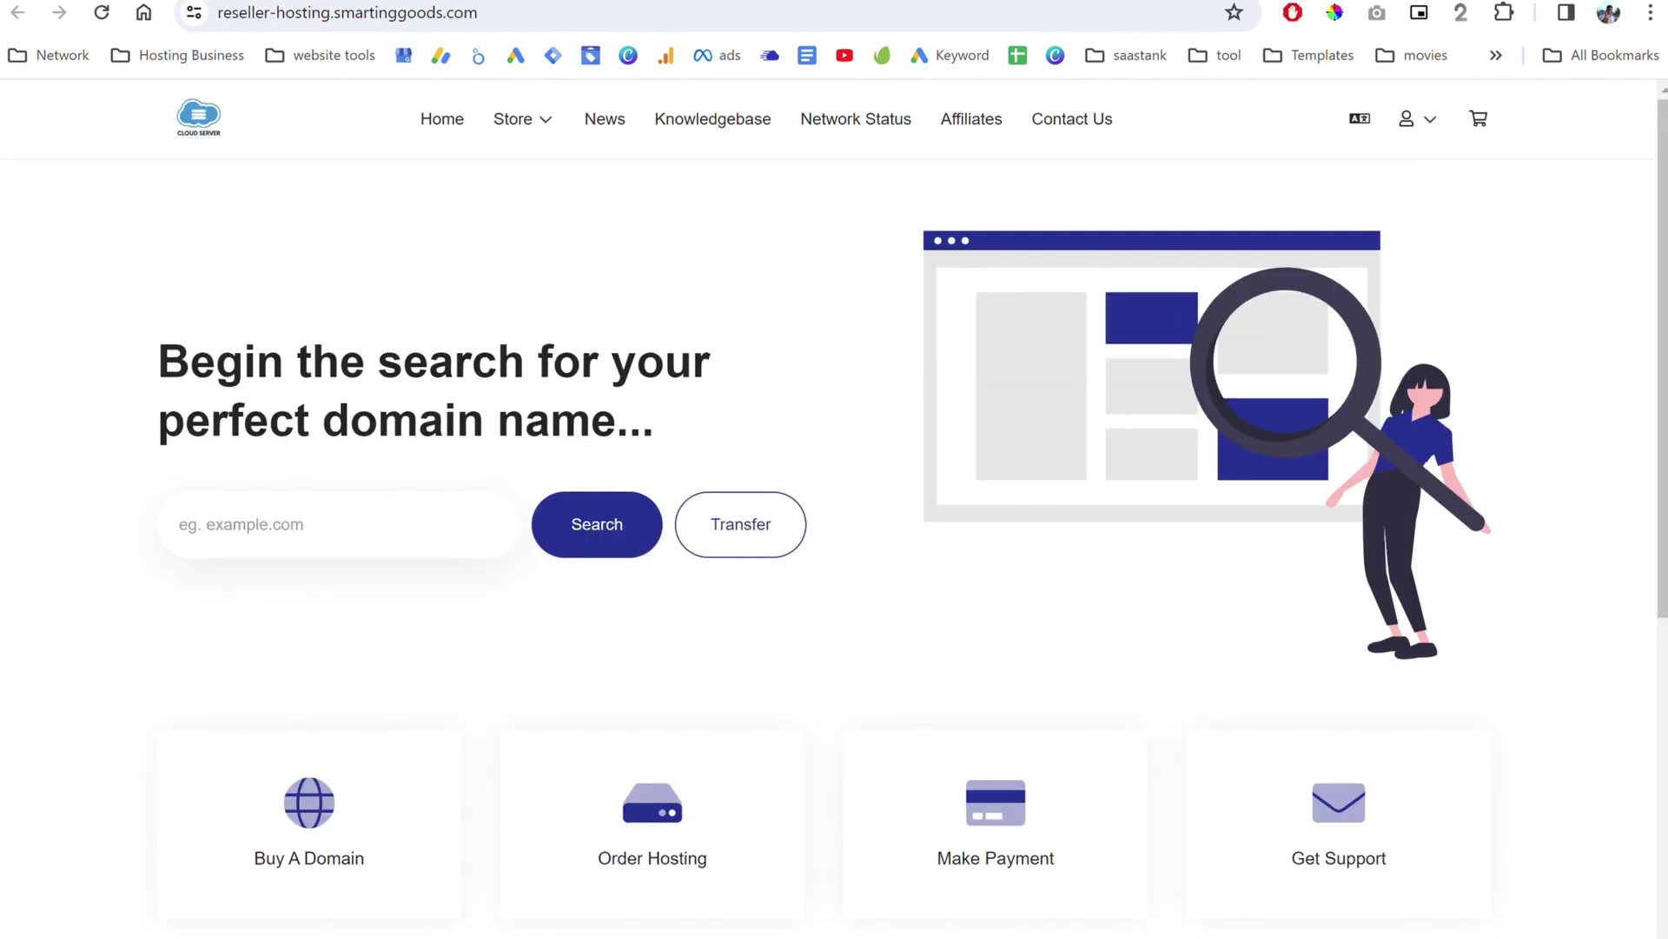
- Examine the reseller-hosting.smartinggoods.com homepage and the WHMCS System service's product details, including its login actions, shortcuts and billing overview
scroll(563, 316, down, 2)
scroll(563, 316, up, 2)
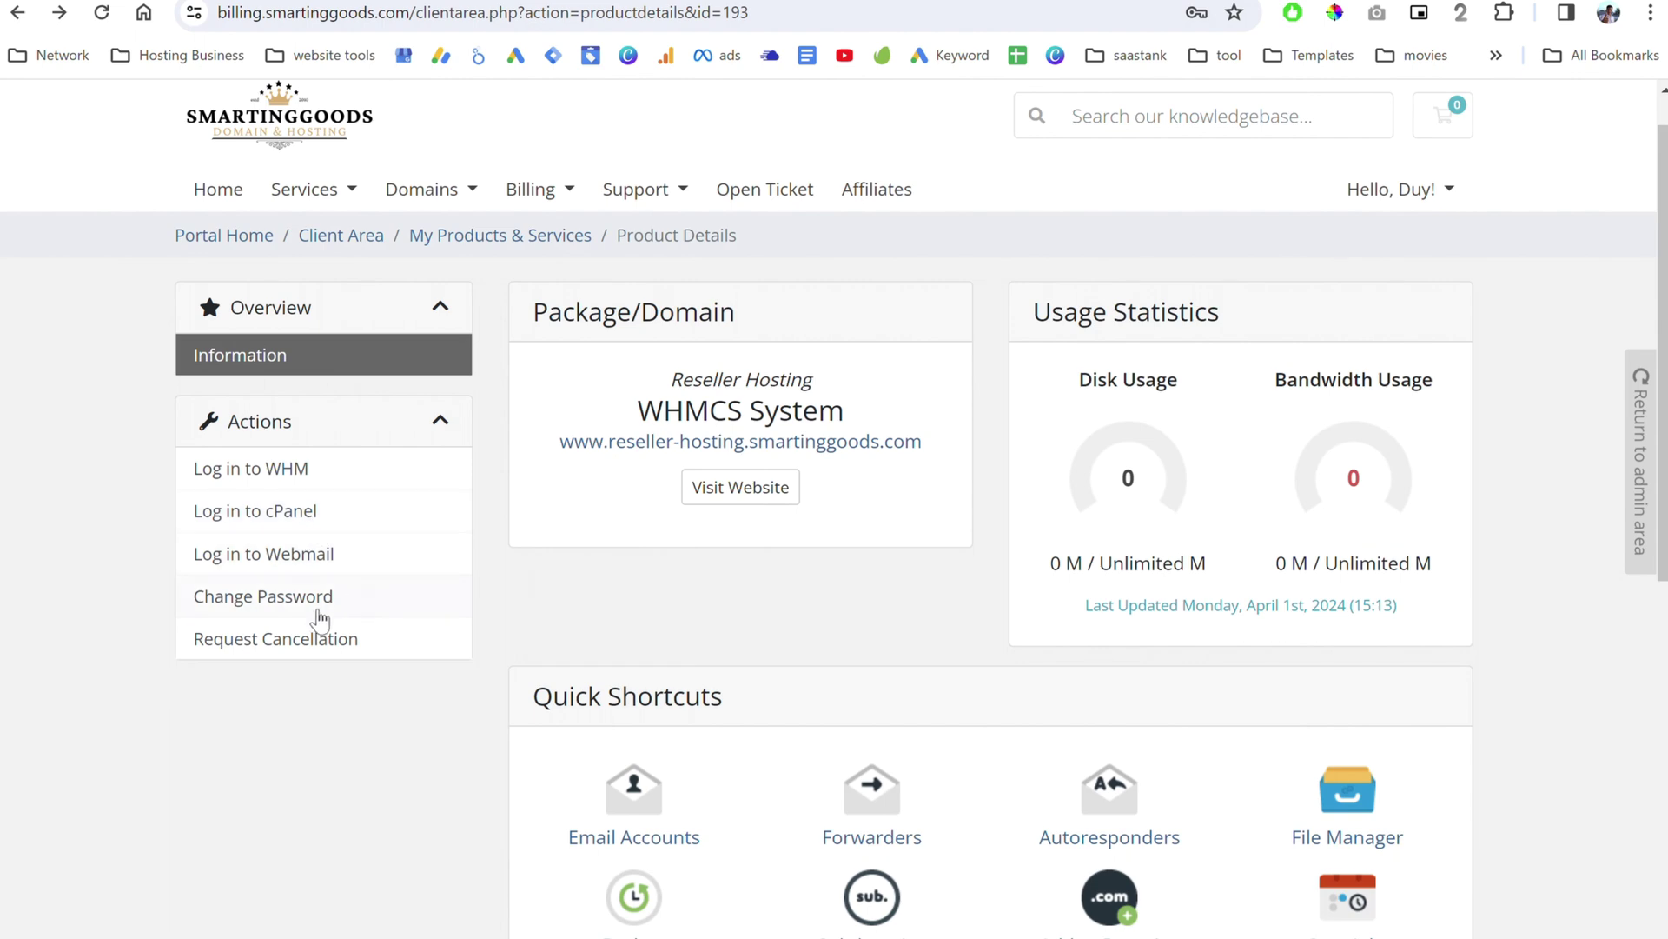
scroll(365, 747, down, 5)
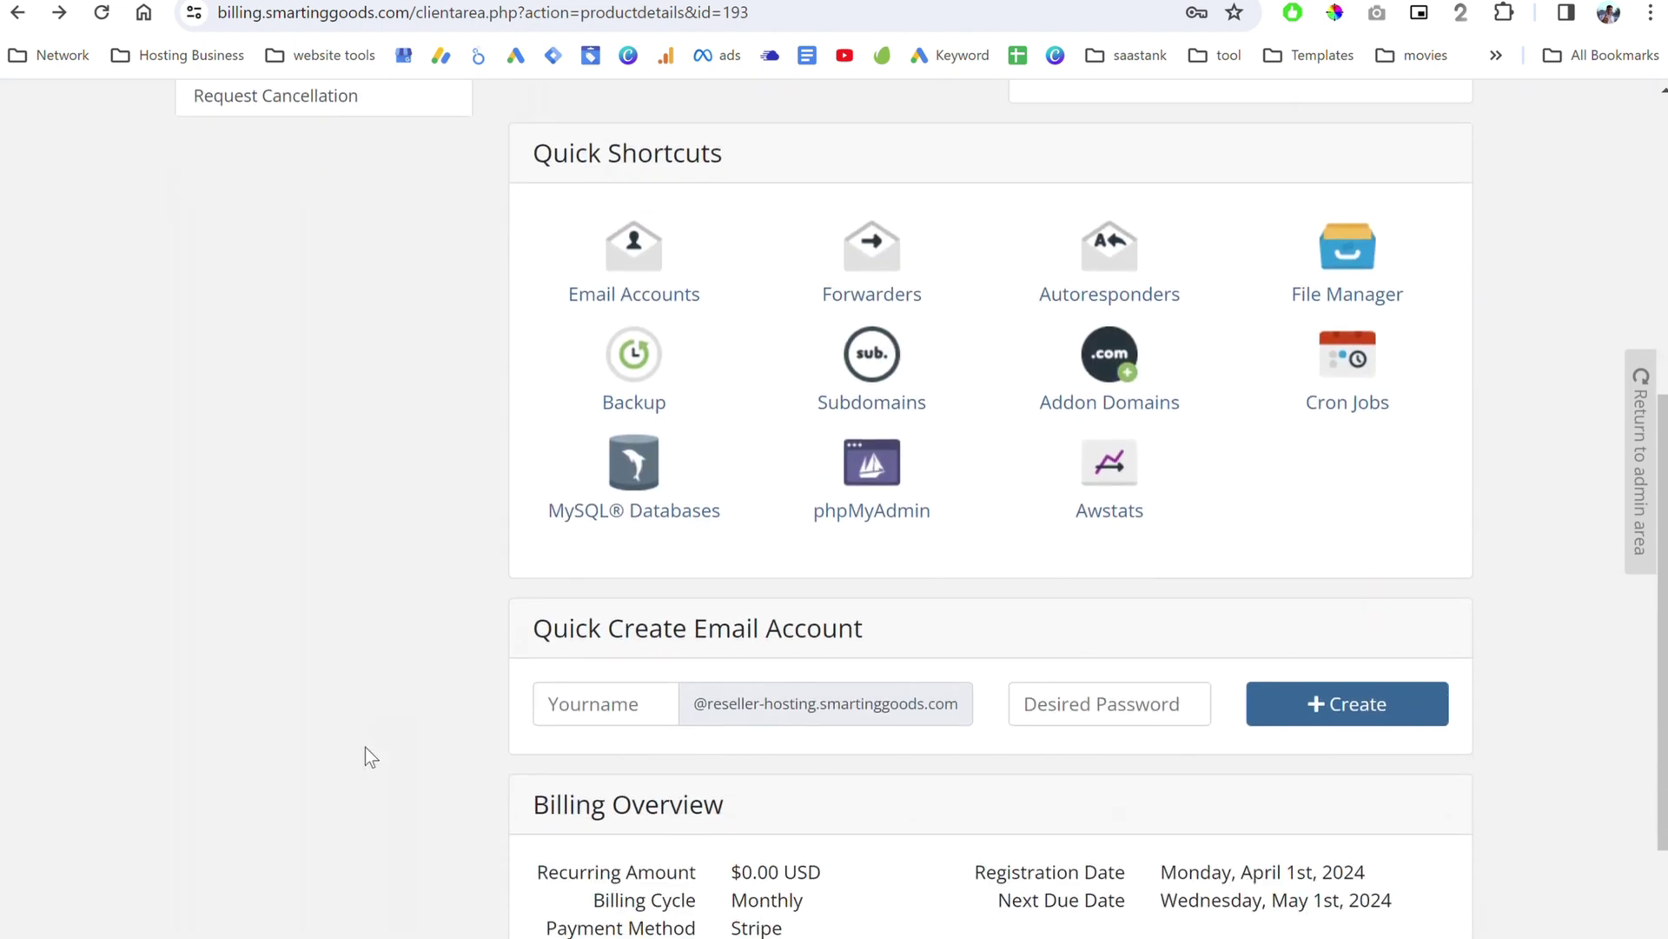
scroll(365, 747, down, 3)
scroll(844, 699, up, 8)
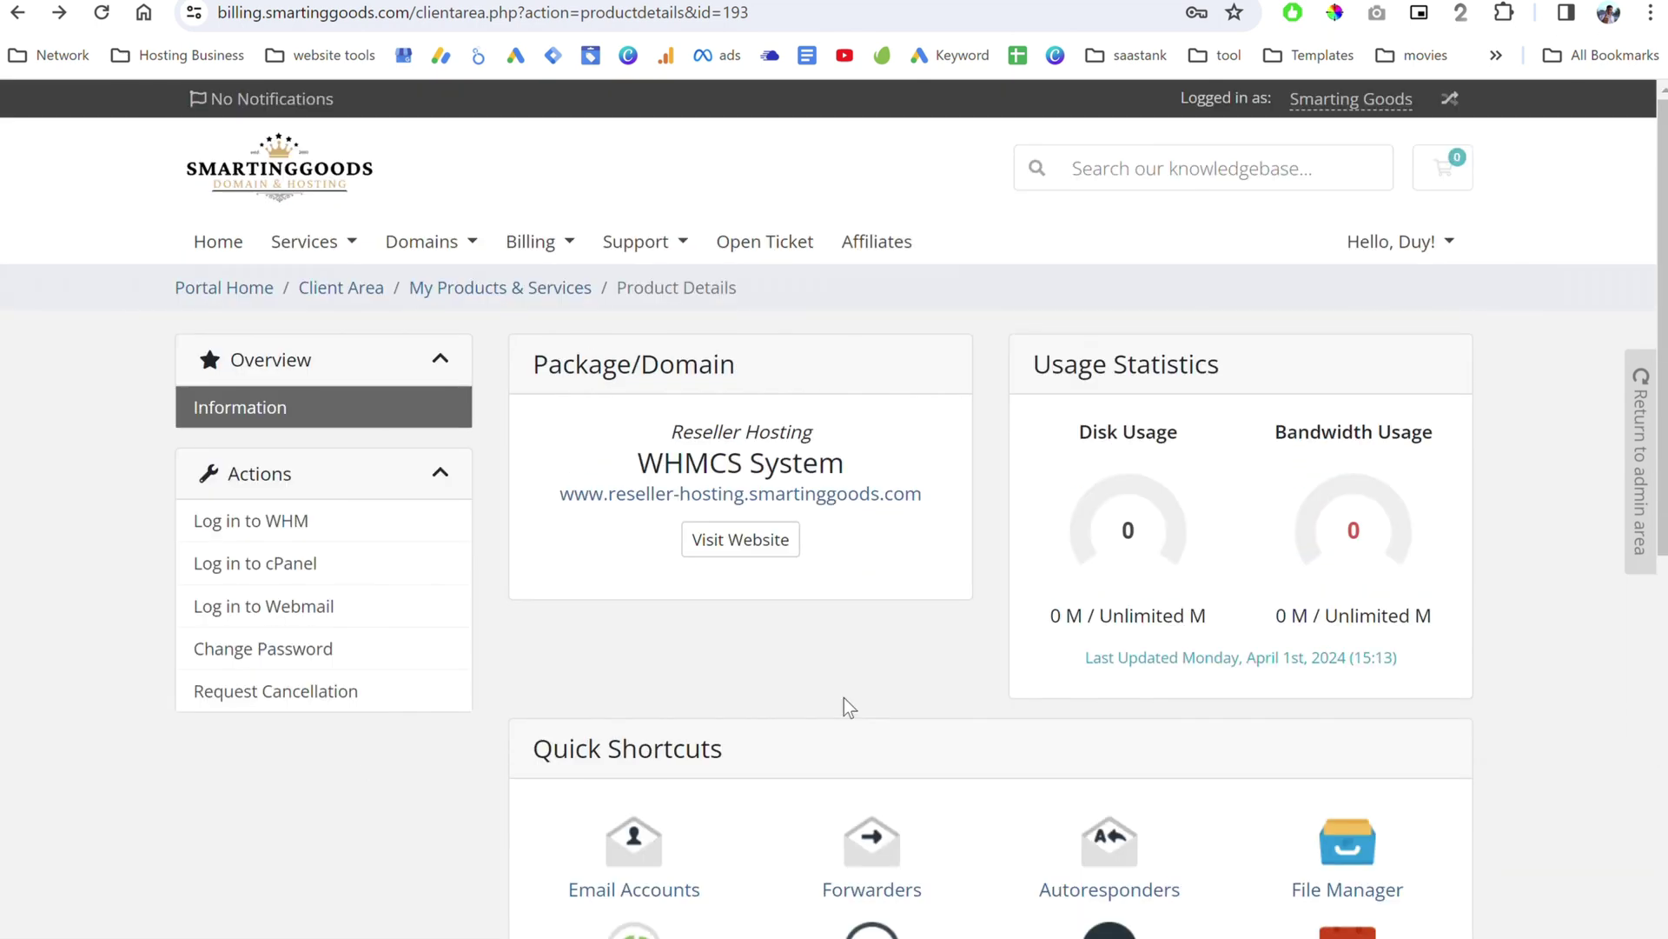
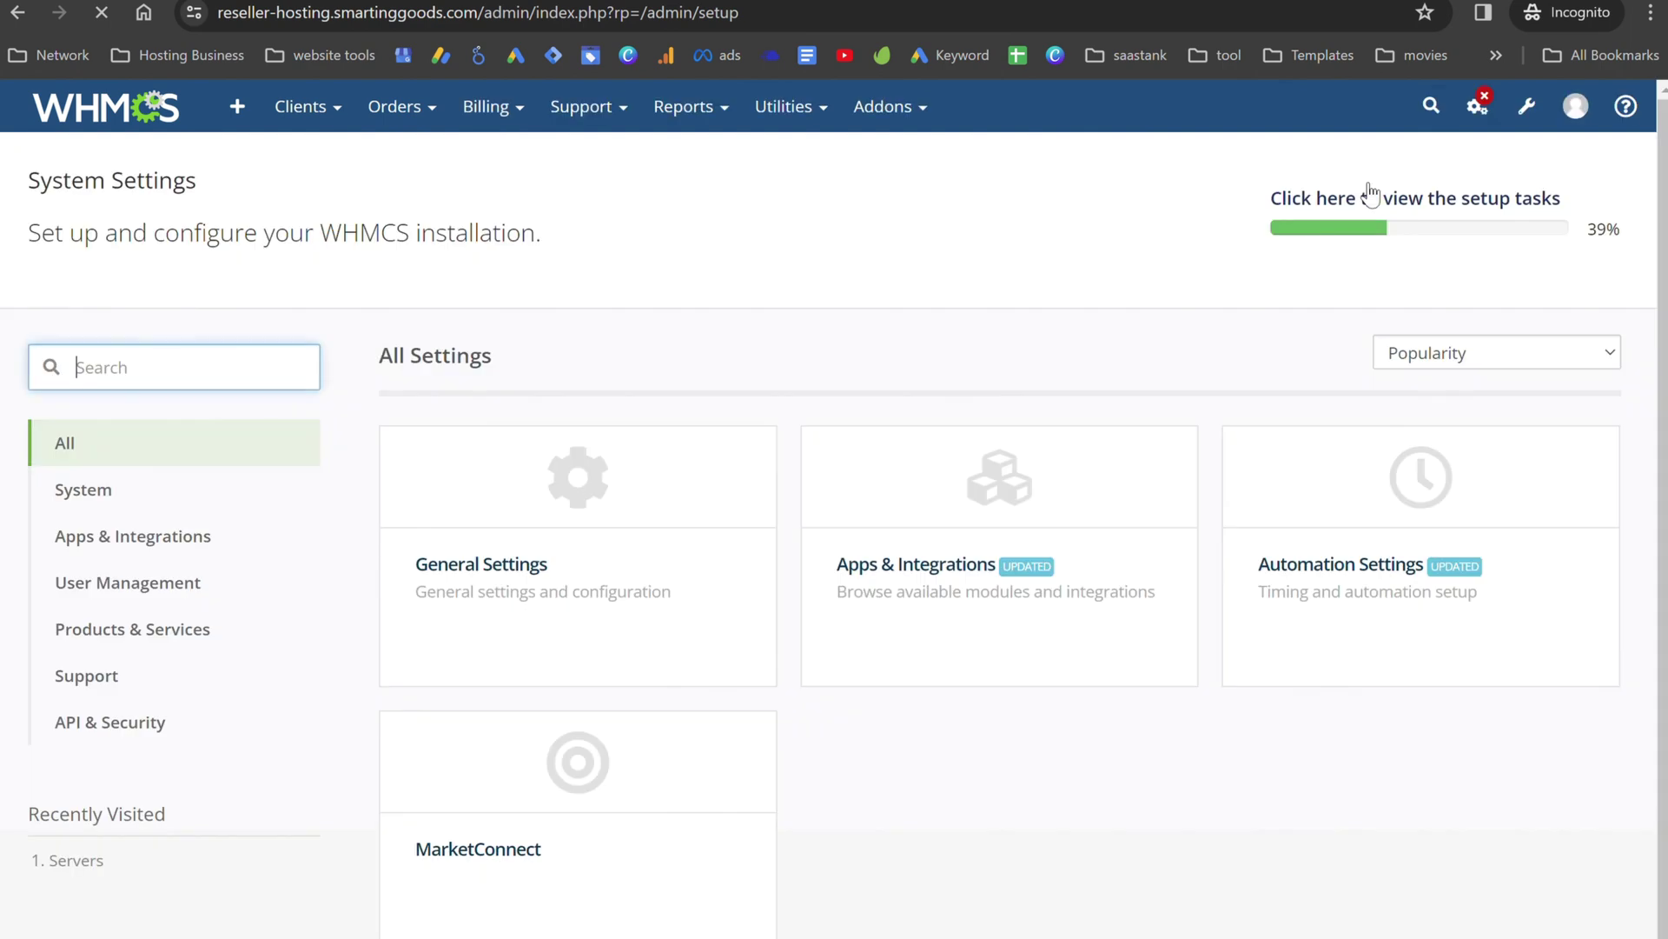
- Open the Servers configuration from the WHMCS System Settings and start adding a new server
scroll(1247, 727, down, 4)
scroll(1244, 730, down, 5)
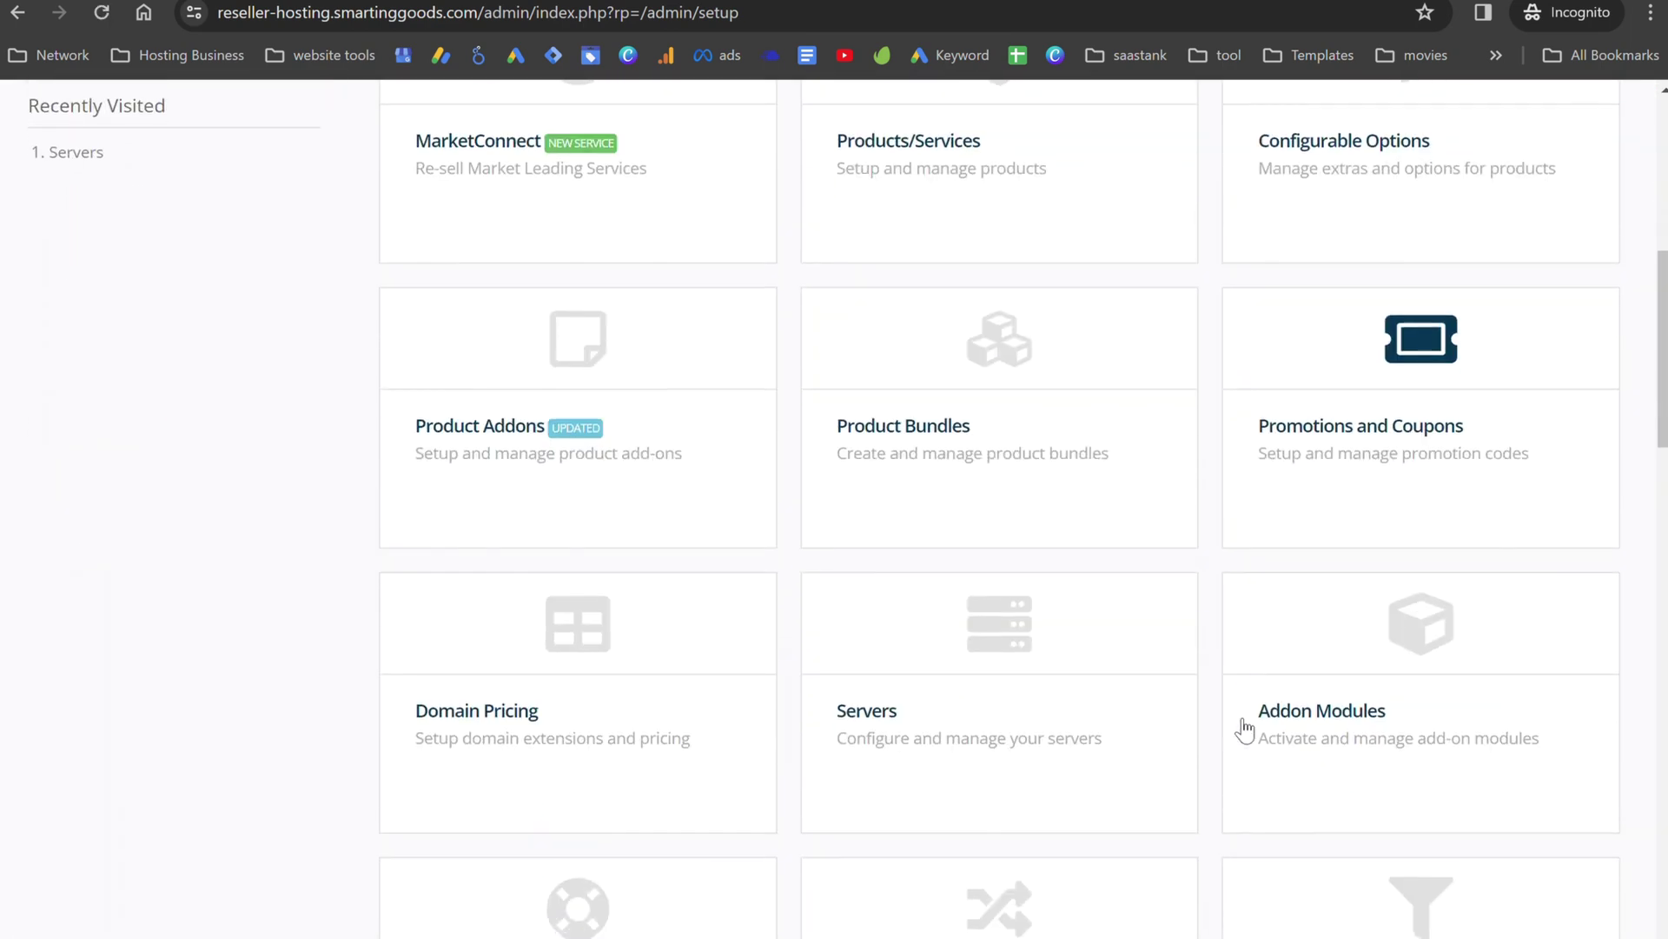
click(1026, 606)
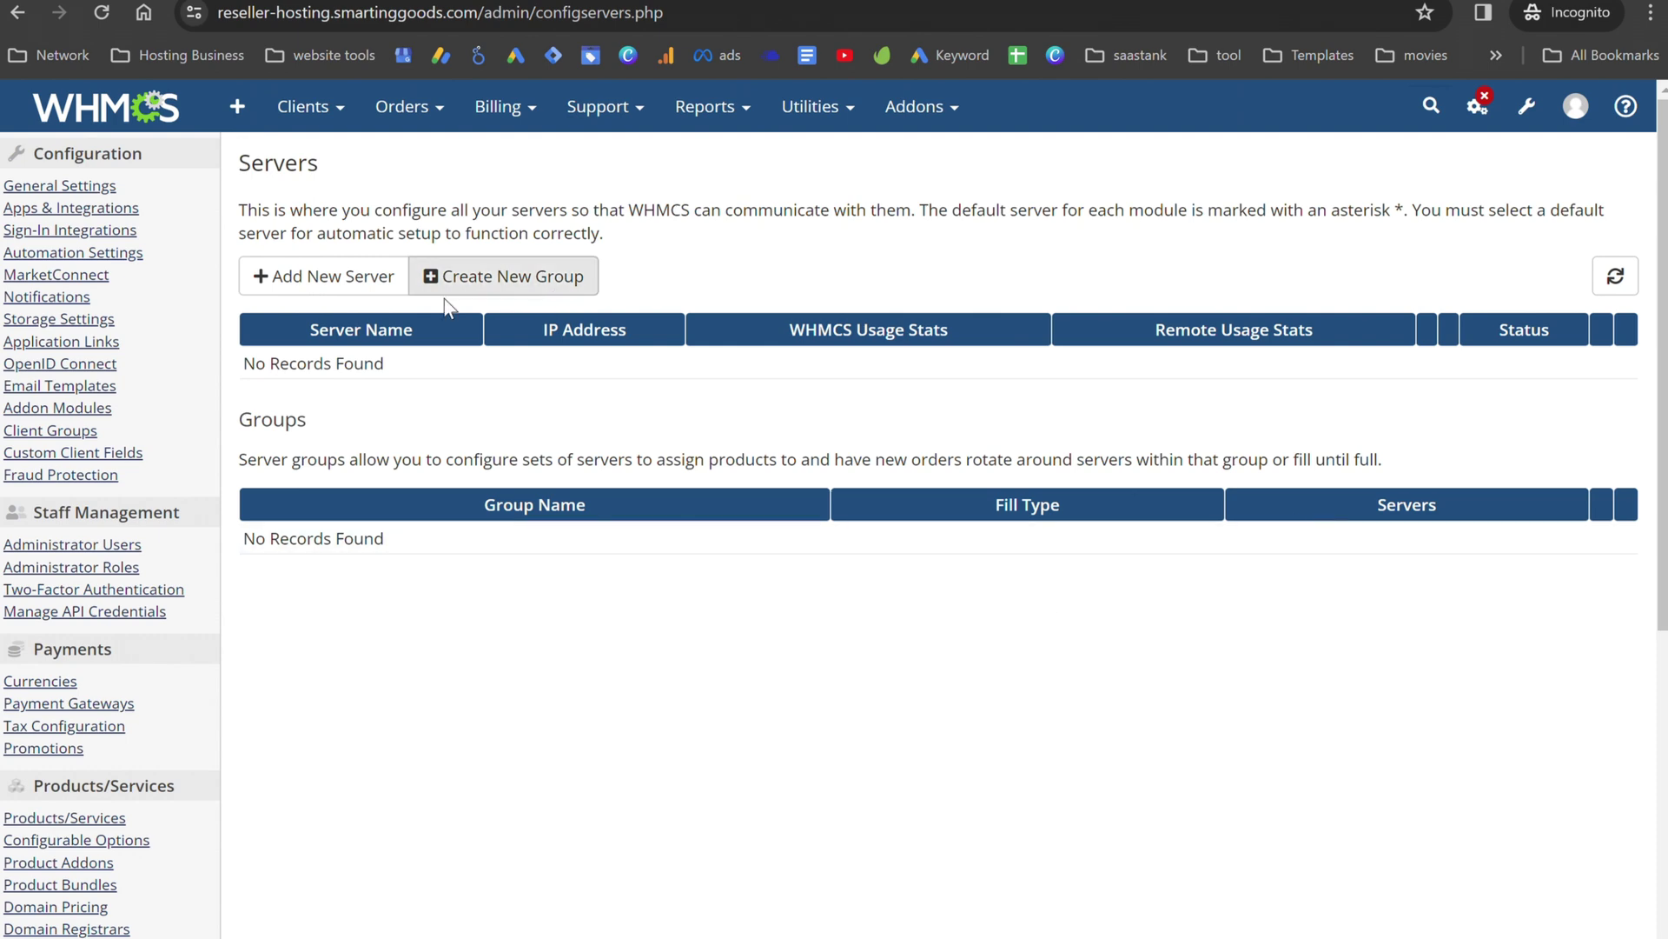
click(323, 276)
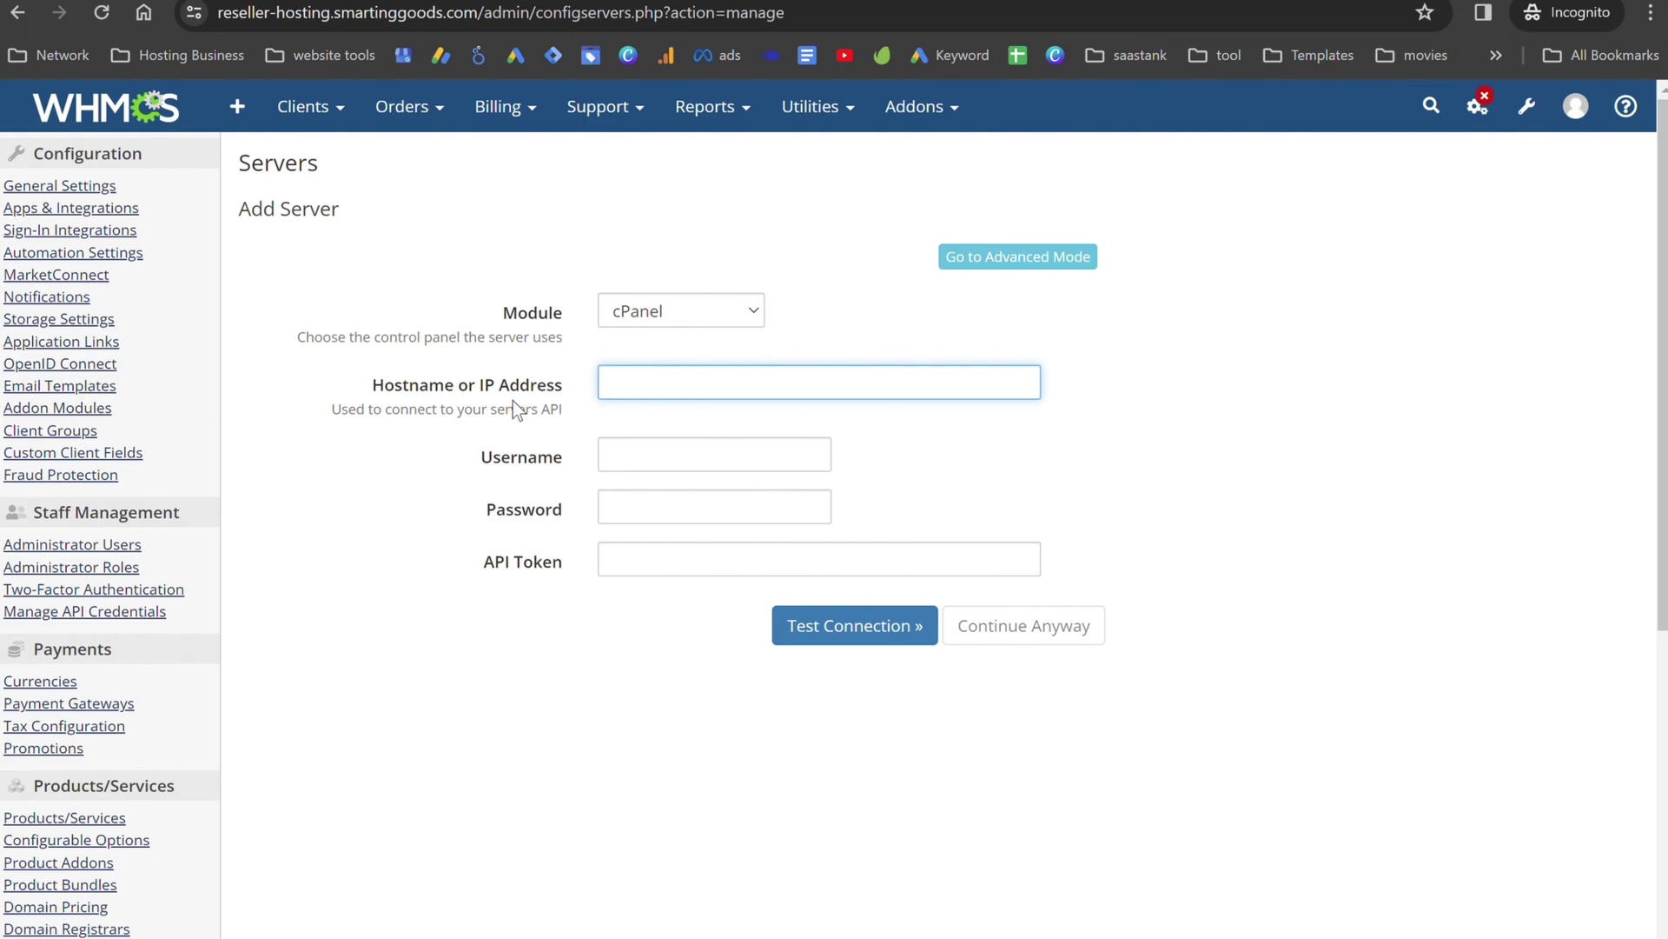
- Copy the temporary FTP hostname 159.65.233.108 from the Gmail hosting email into the new cPanel server's hostname or IP address
key(ctrl+Tab)
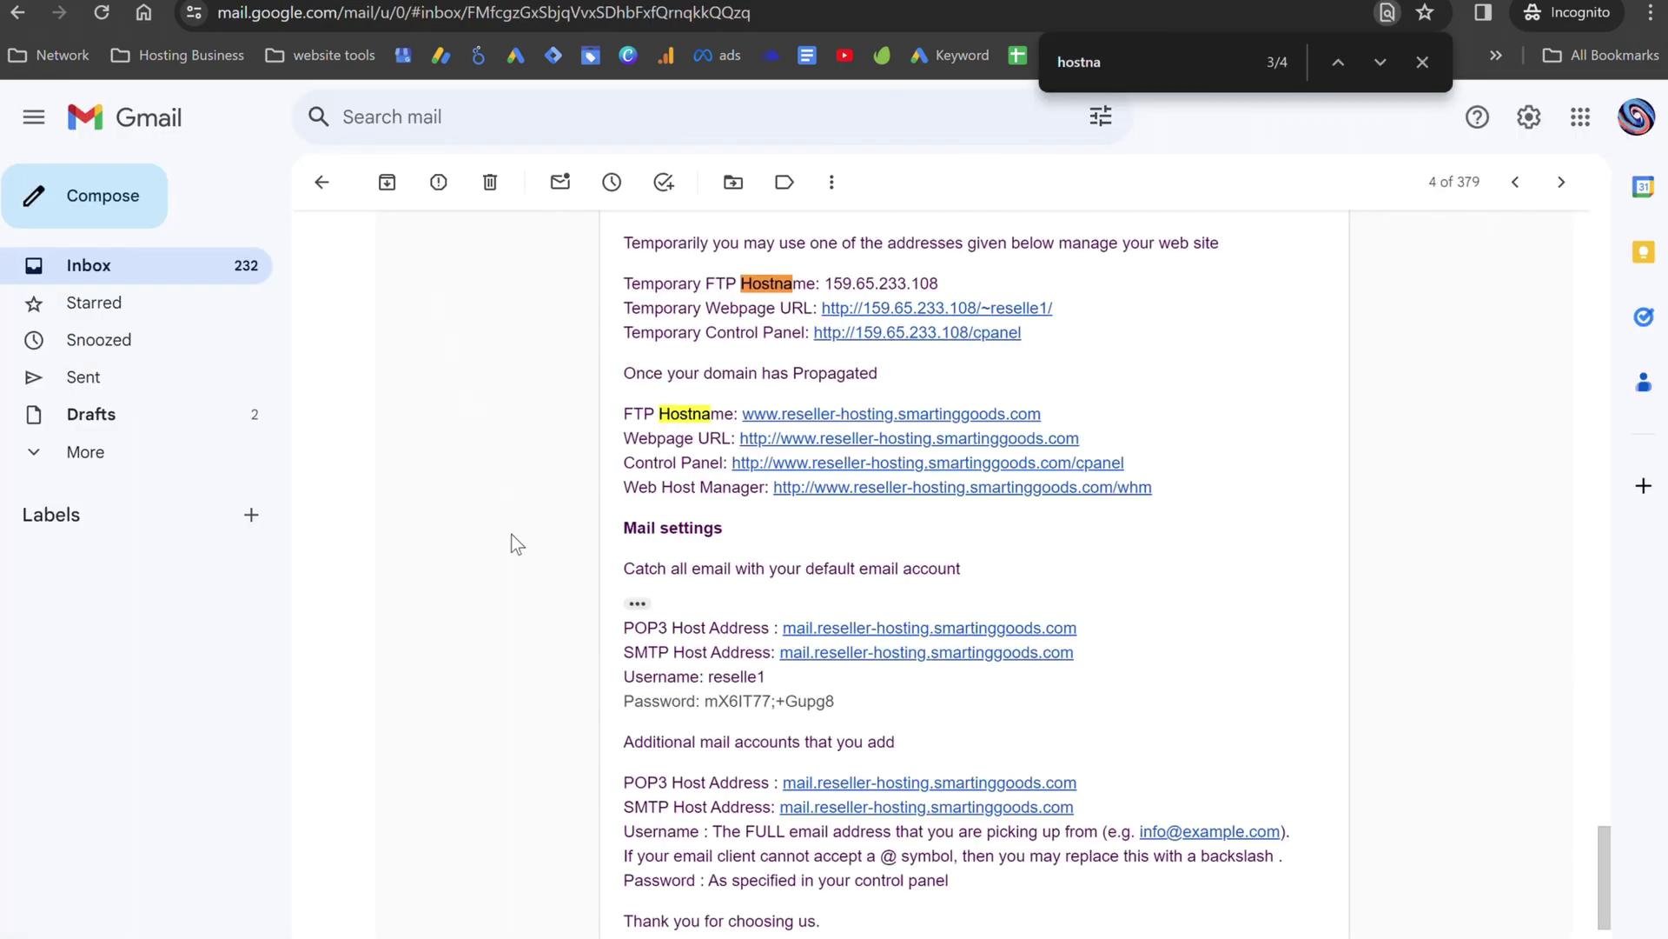
key(BackSpace)
key(BackSpace)
key(BackSpace)
key(BackSpace)
key(BackSpace)
key(BackSpace)
scroll(787, 352, up, 5)
scroll(791, 354, down, 15)
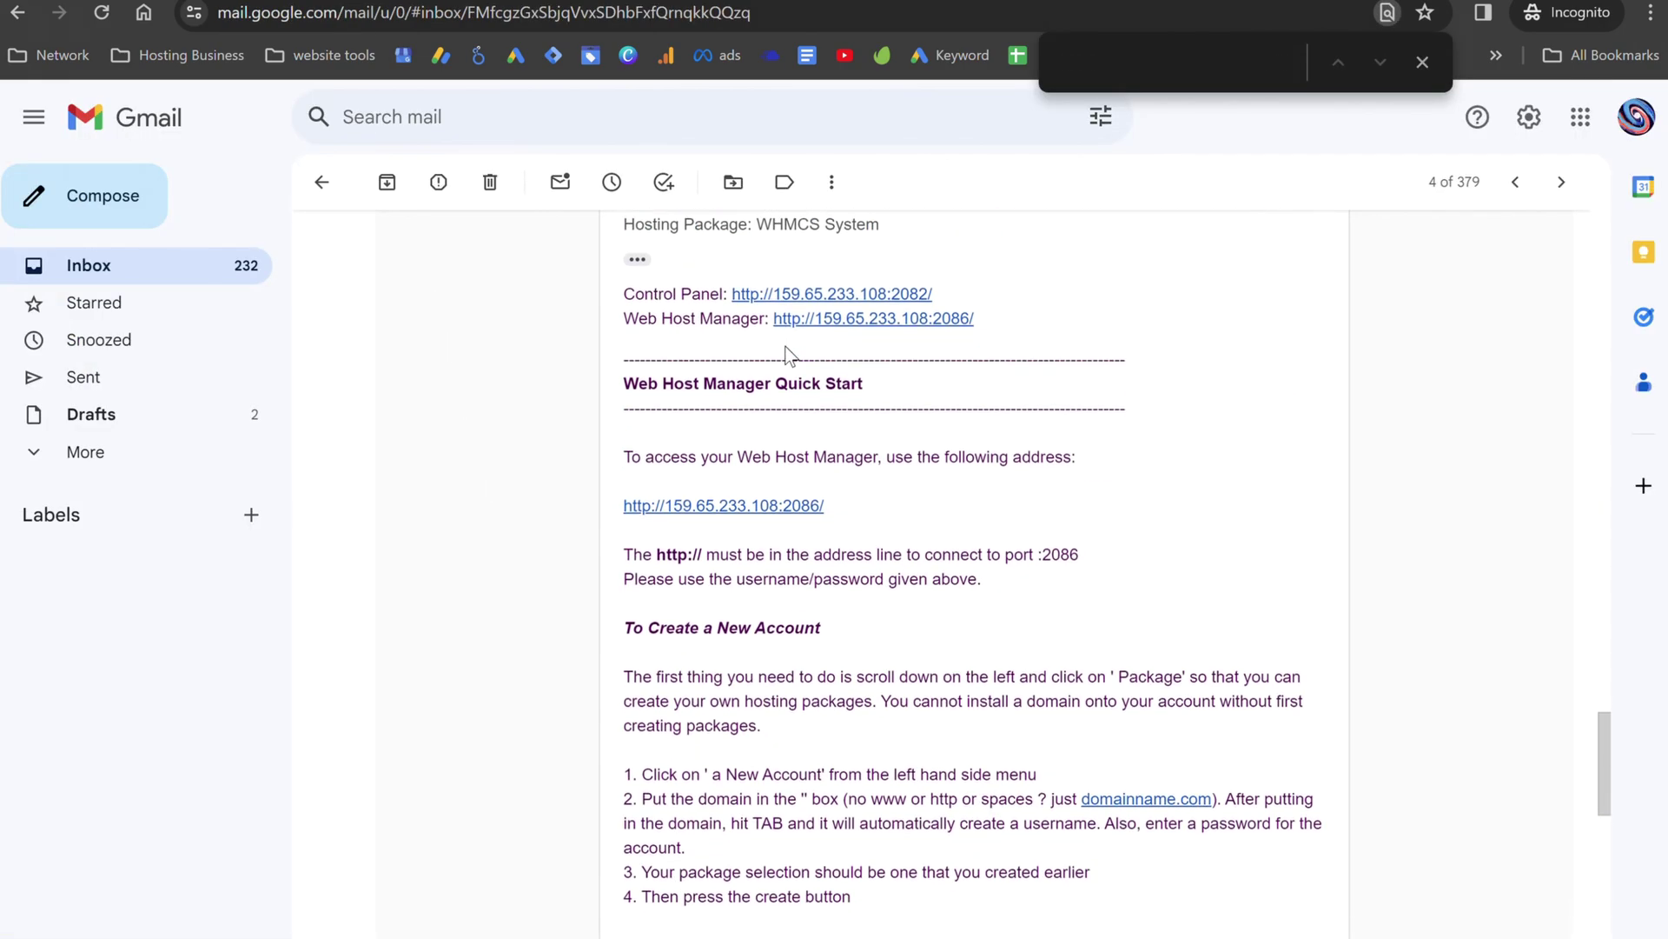
drag(940, 450, 836, 466)
key(ctrl+c)
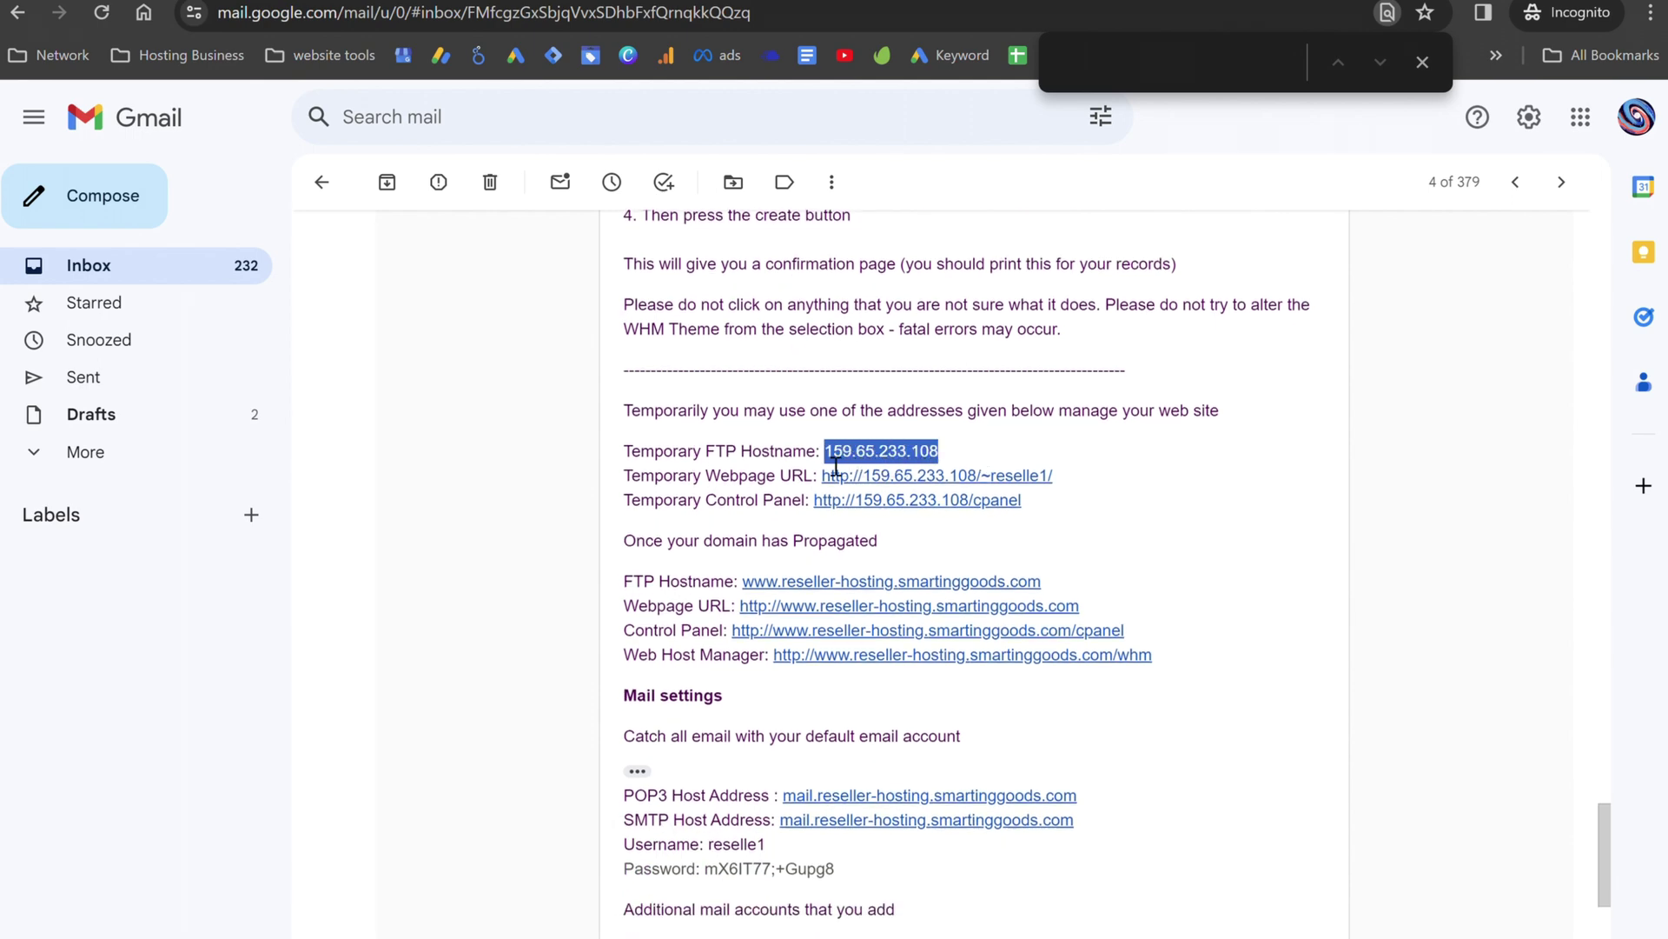
key(alt+Tab)
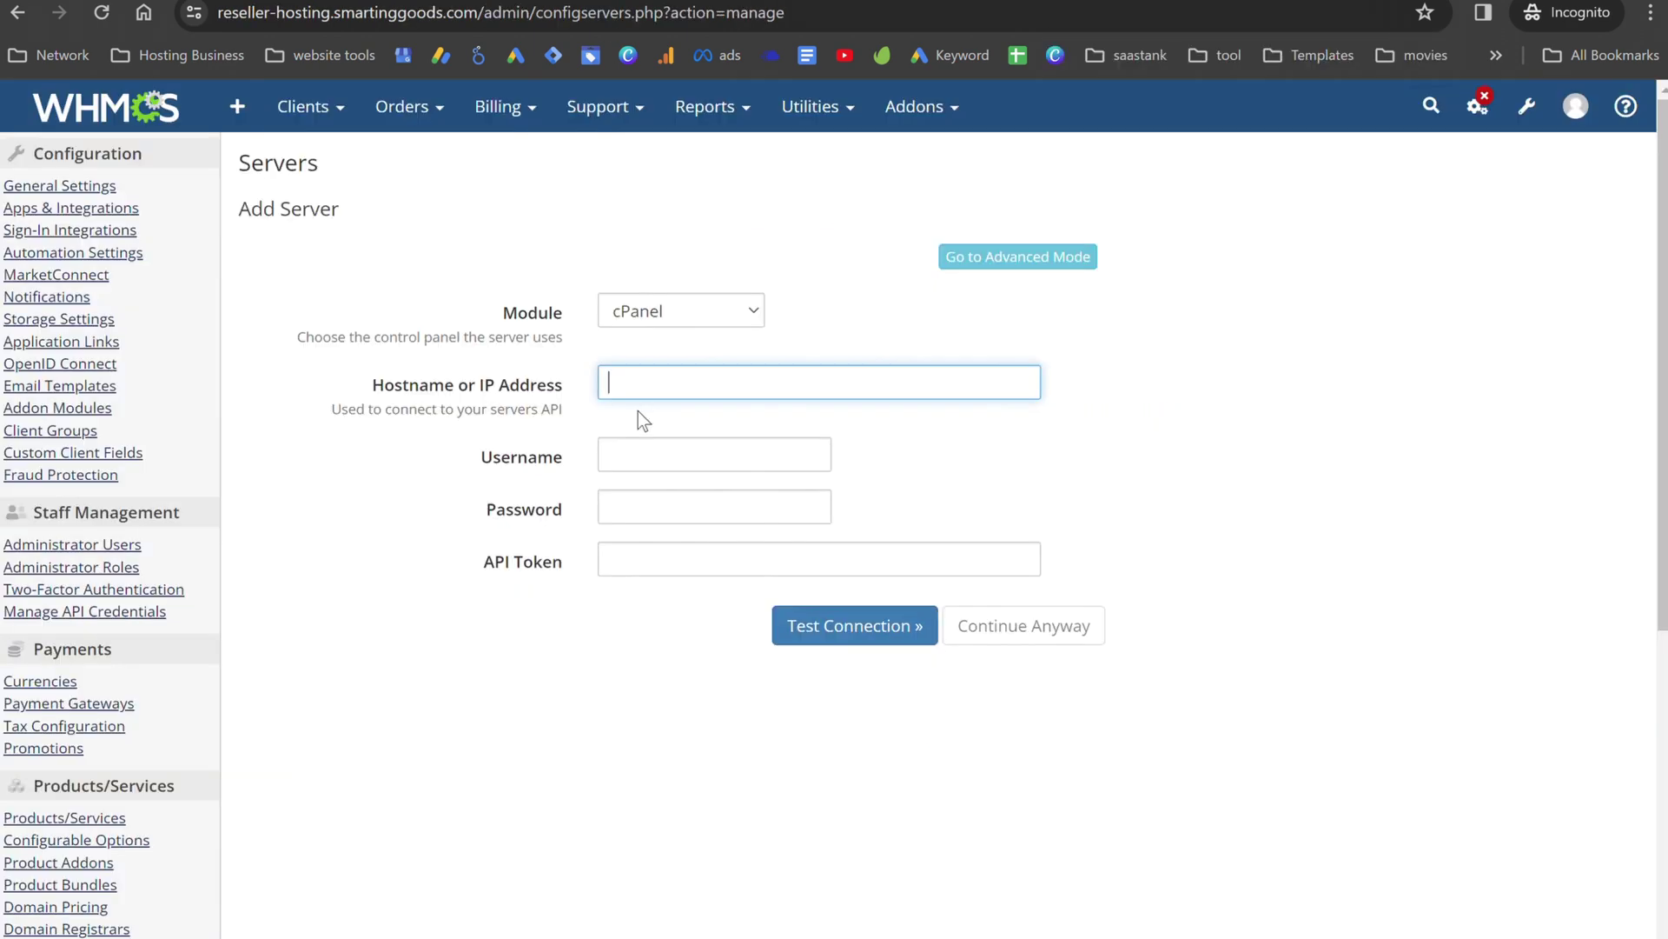
key(ctrl+v)
key(alt+Tab)
scroll(692, 395, up, 10)
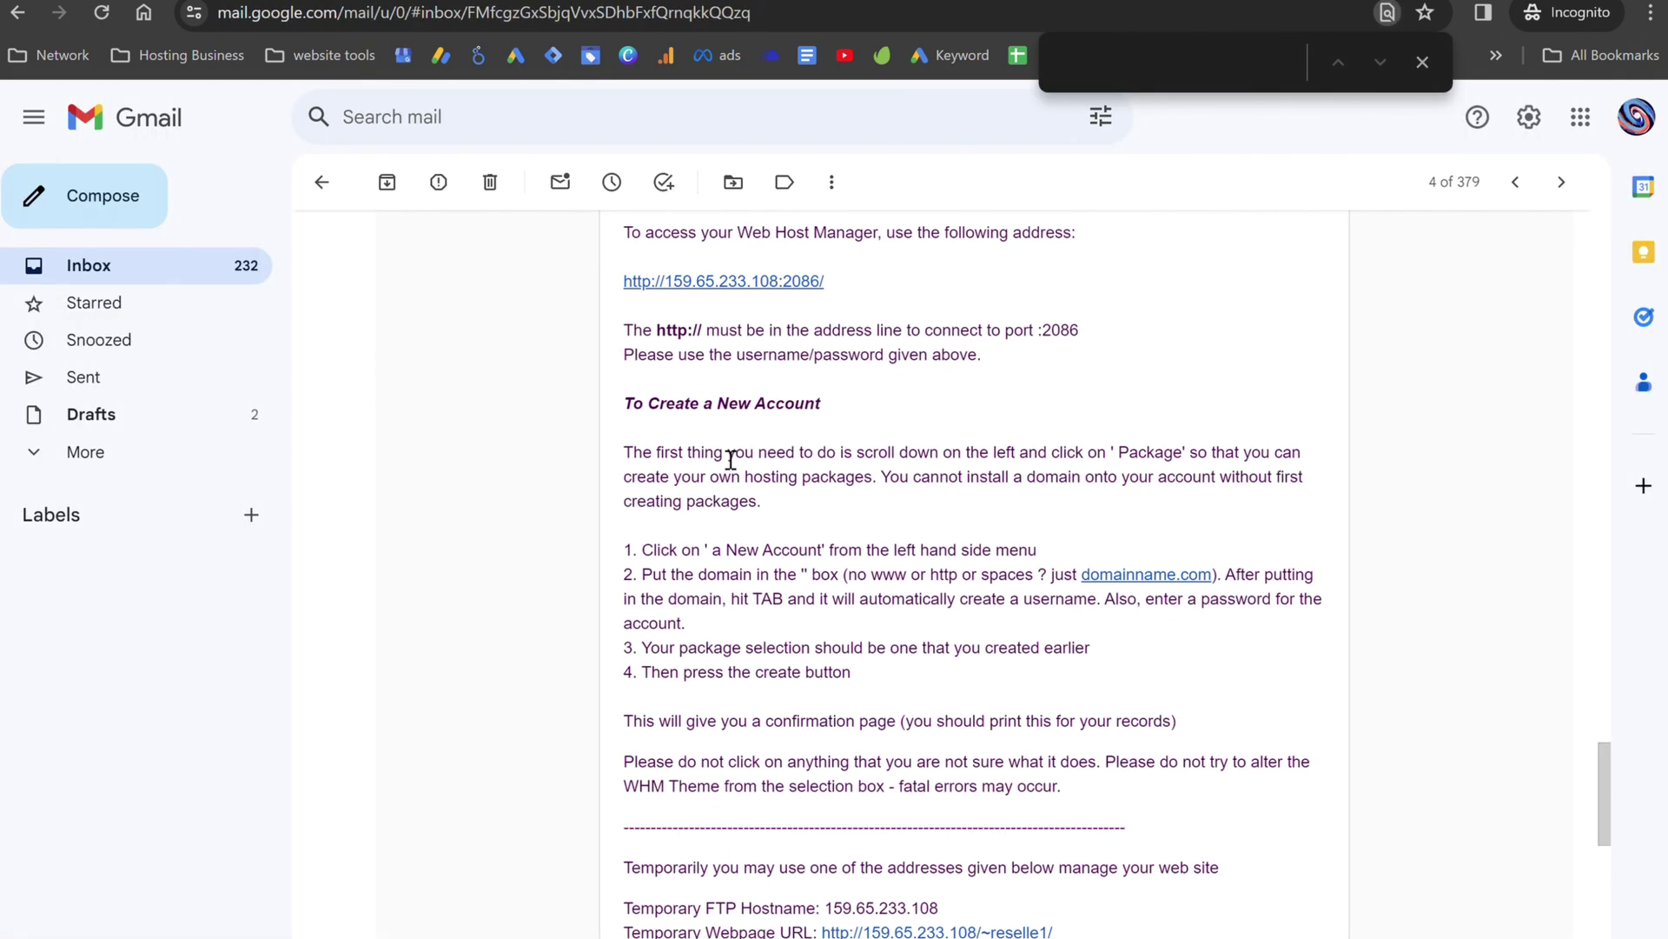
scroll(731, 460, up, 2)
scroll(763, 640, down, 3)
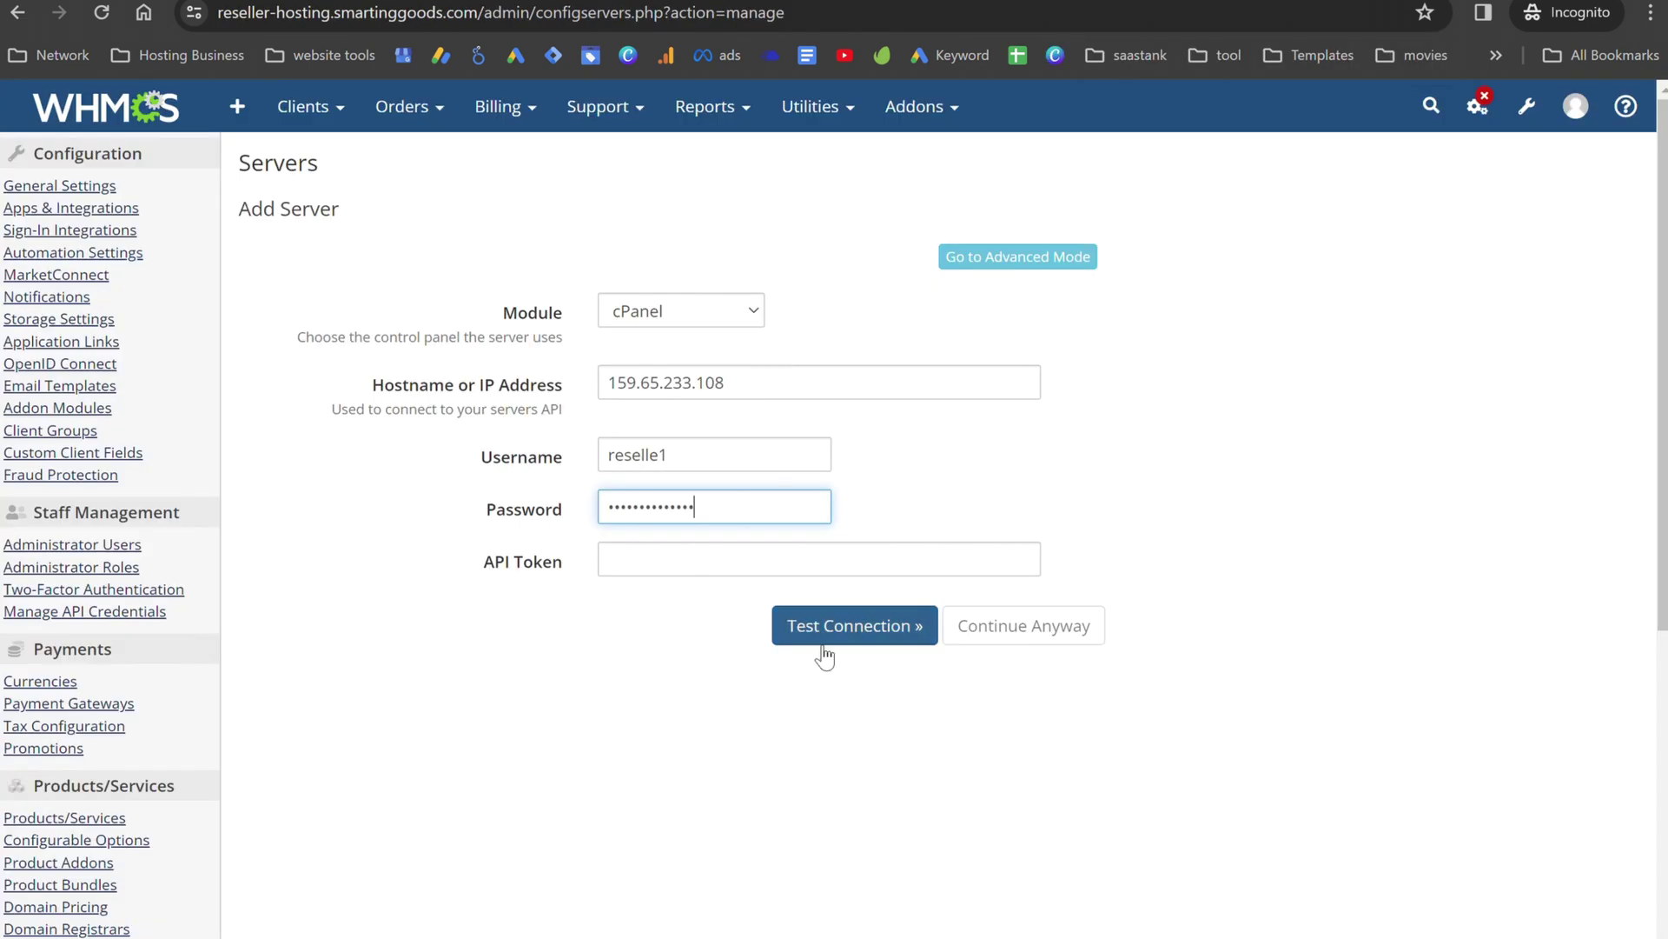
click(849, 633)
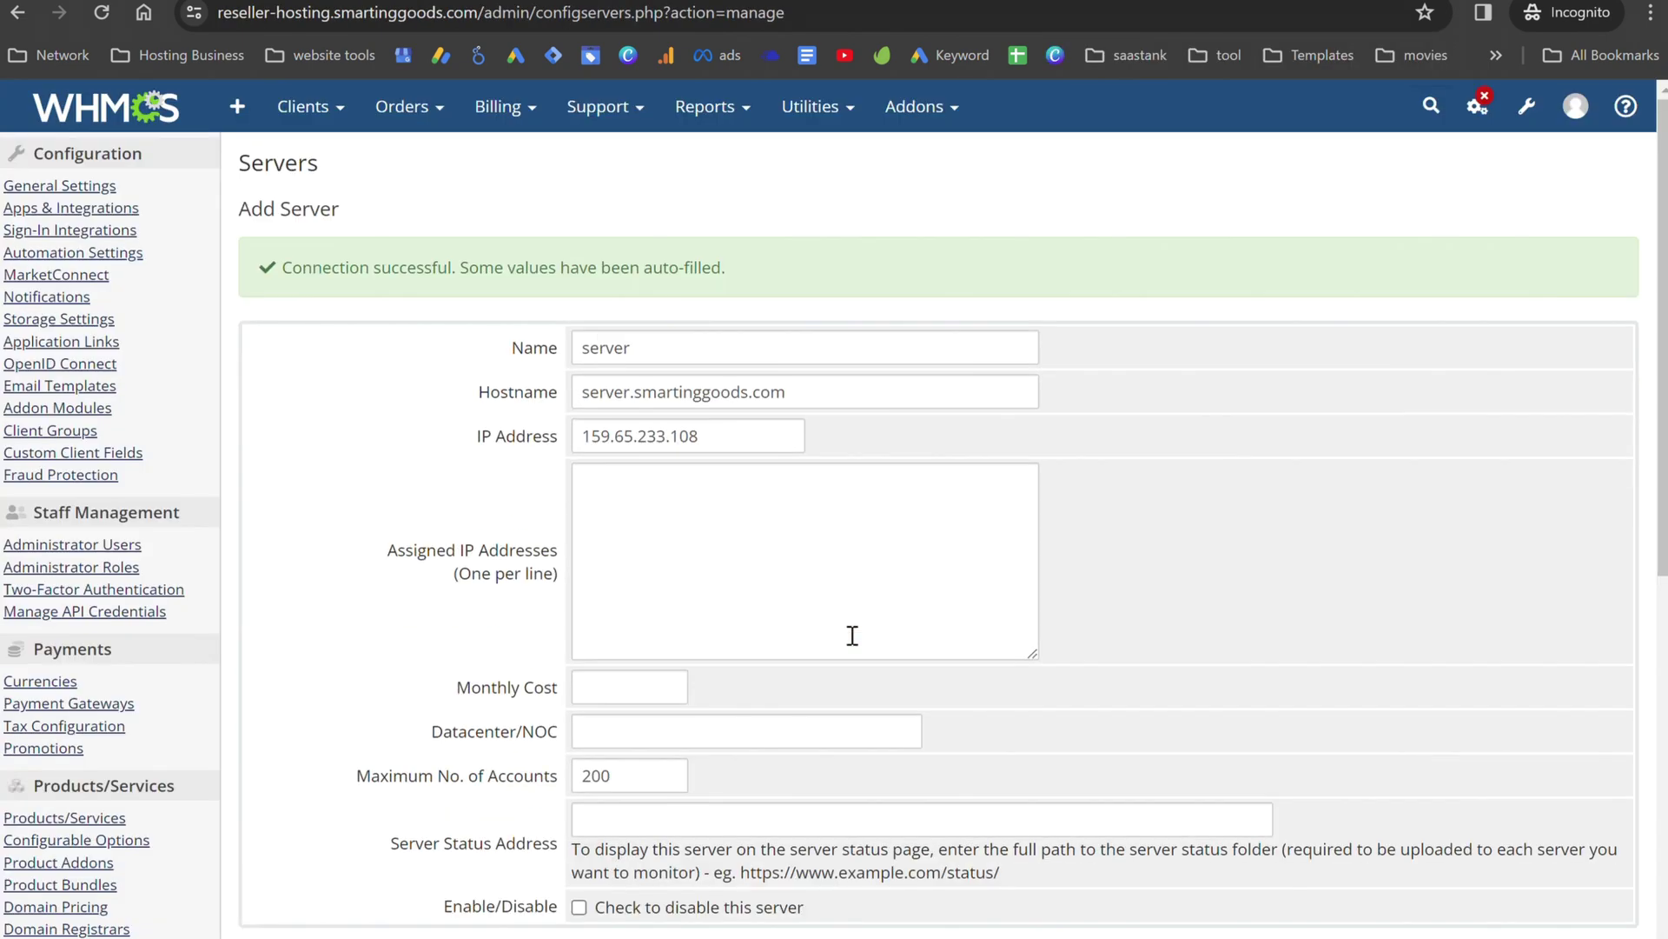
- Review the new cPanel server's nameserver, connection and access control settings, and save the server
scroll(847, 634, down, 6)
scroll(839, 624, down, 3)
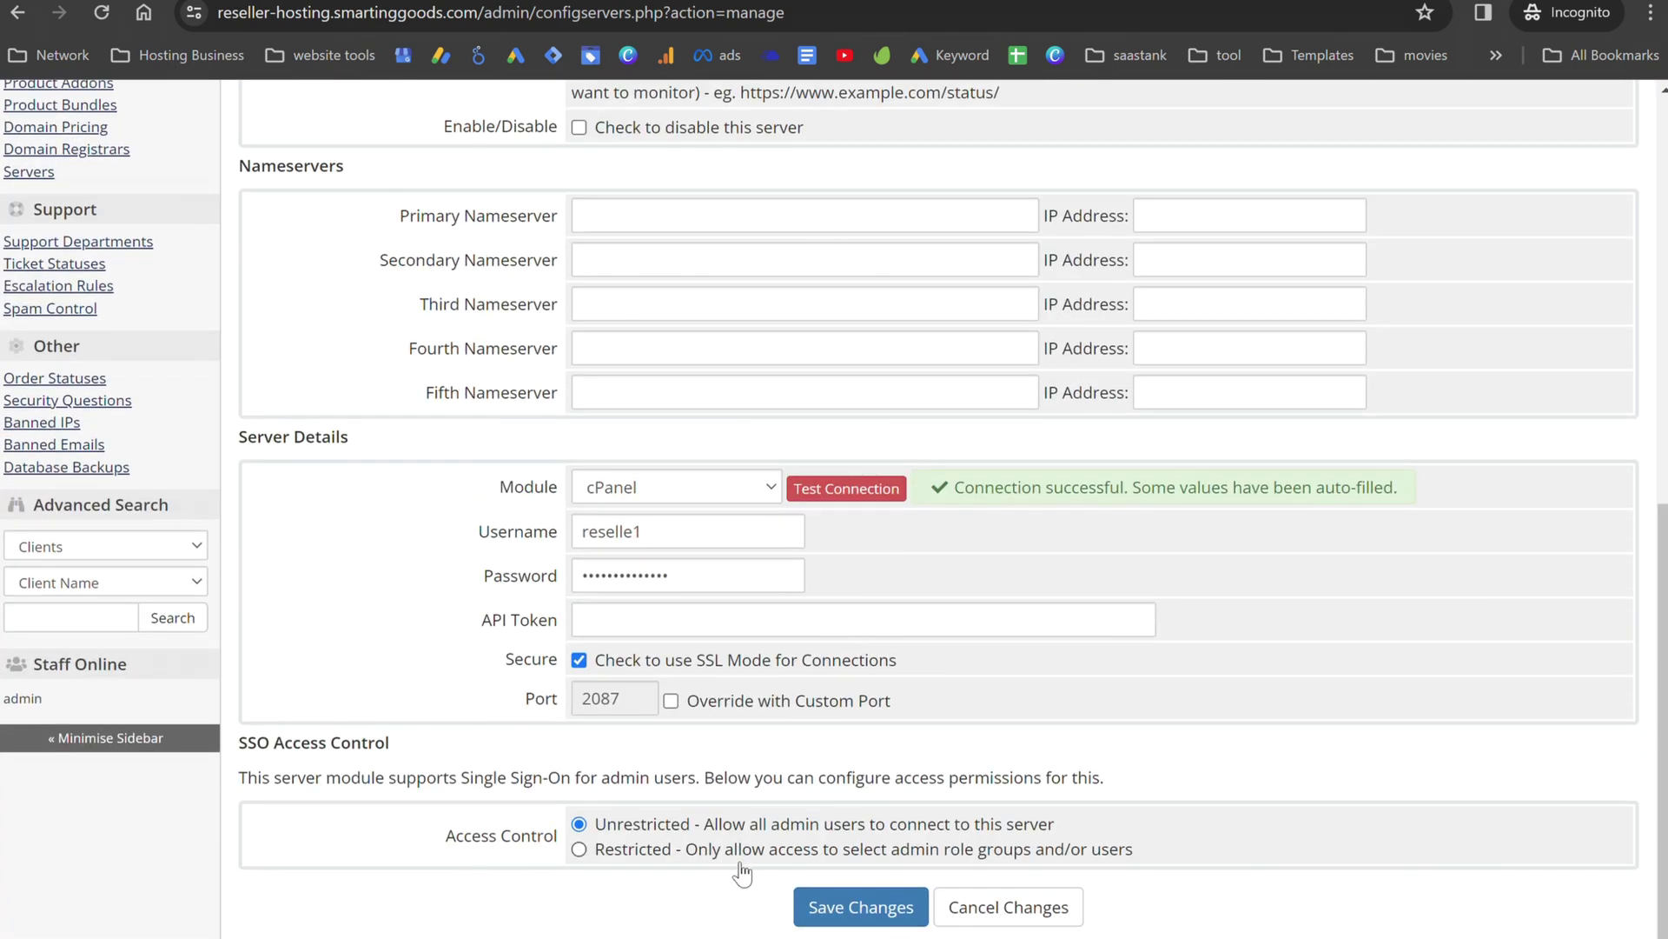
click(891, 919)
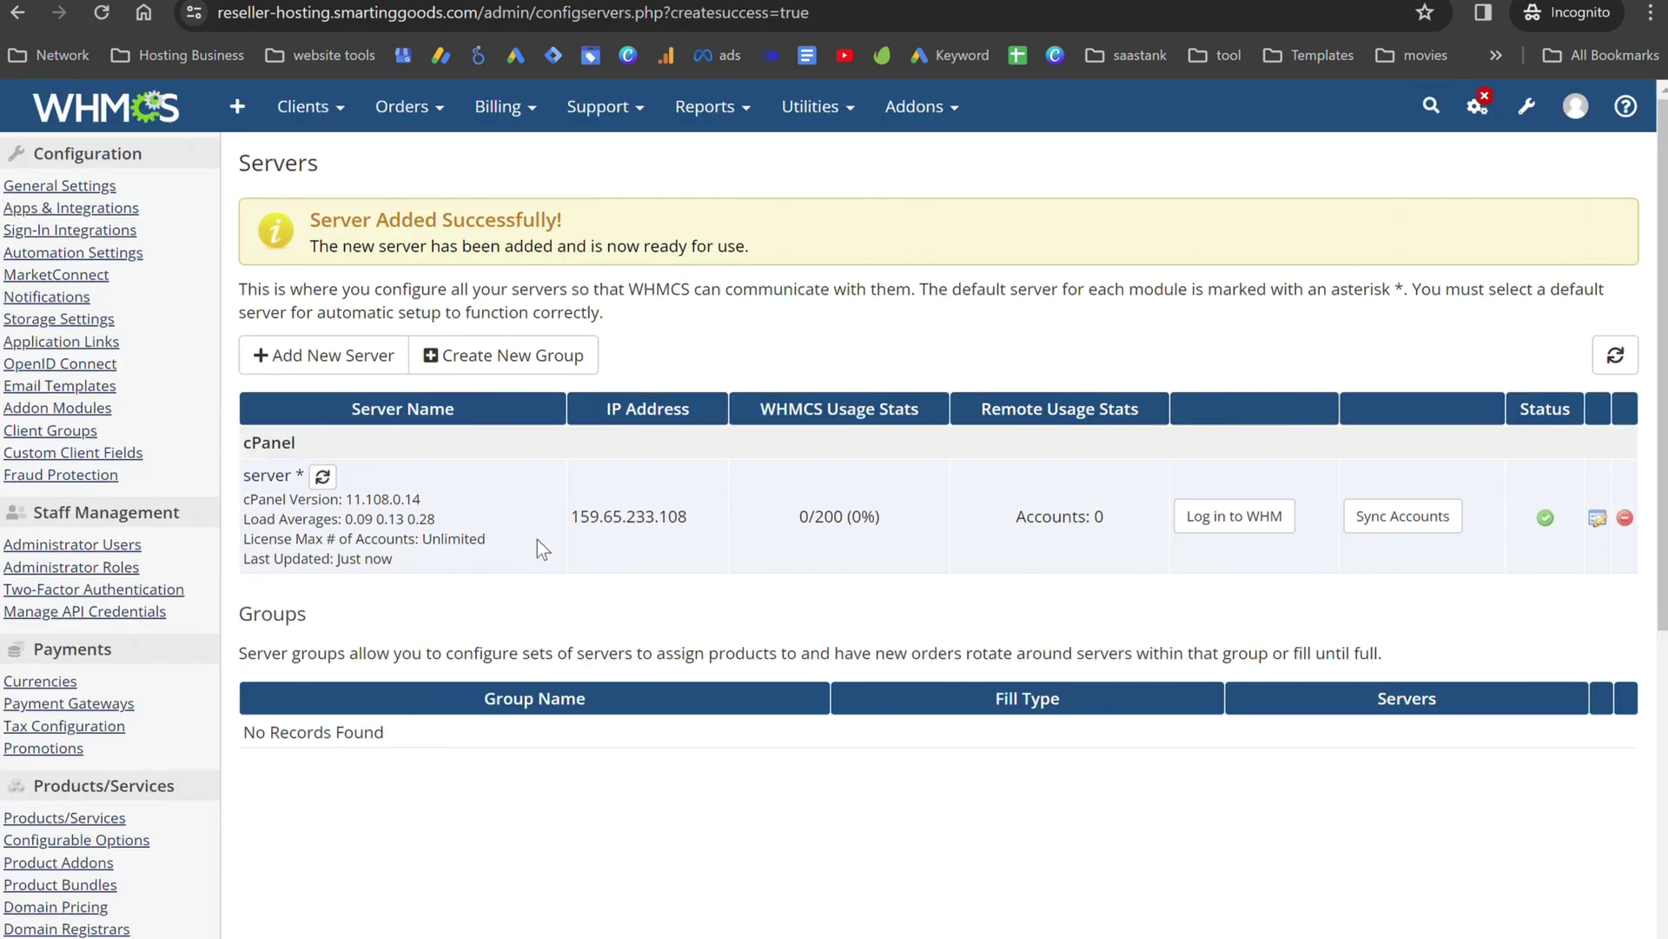
scroll(537, 539, down, 1)
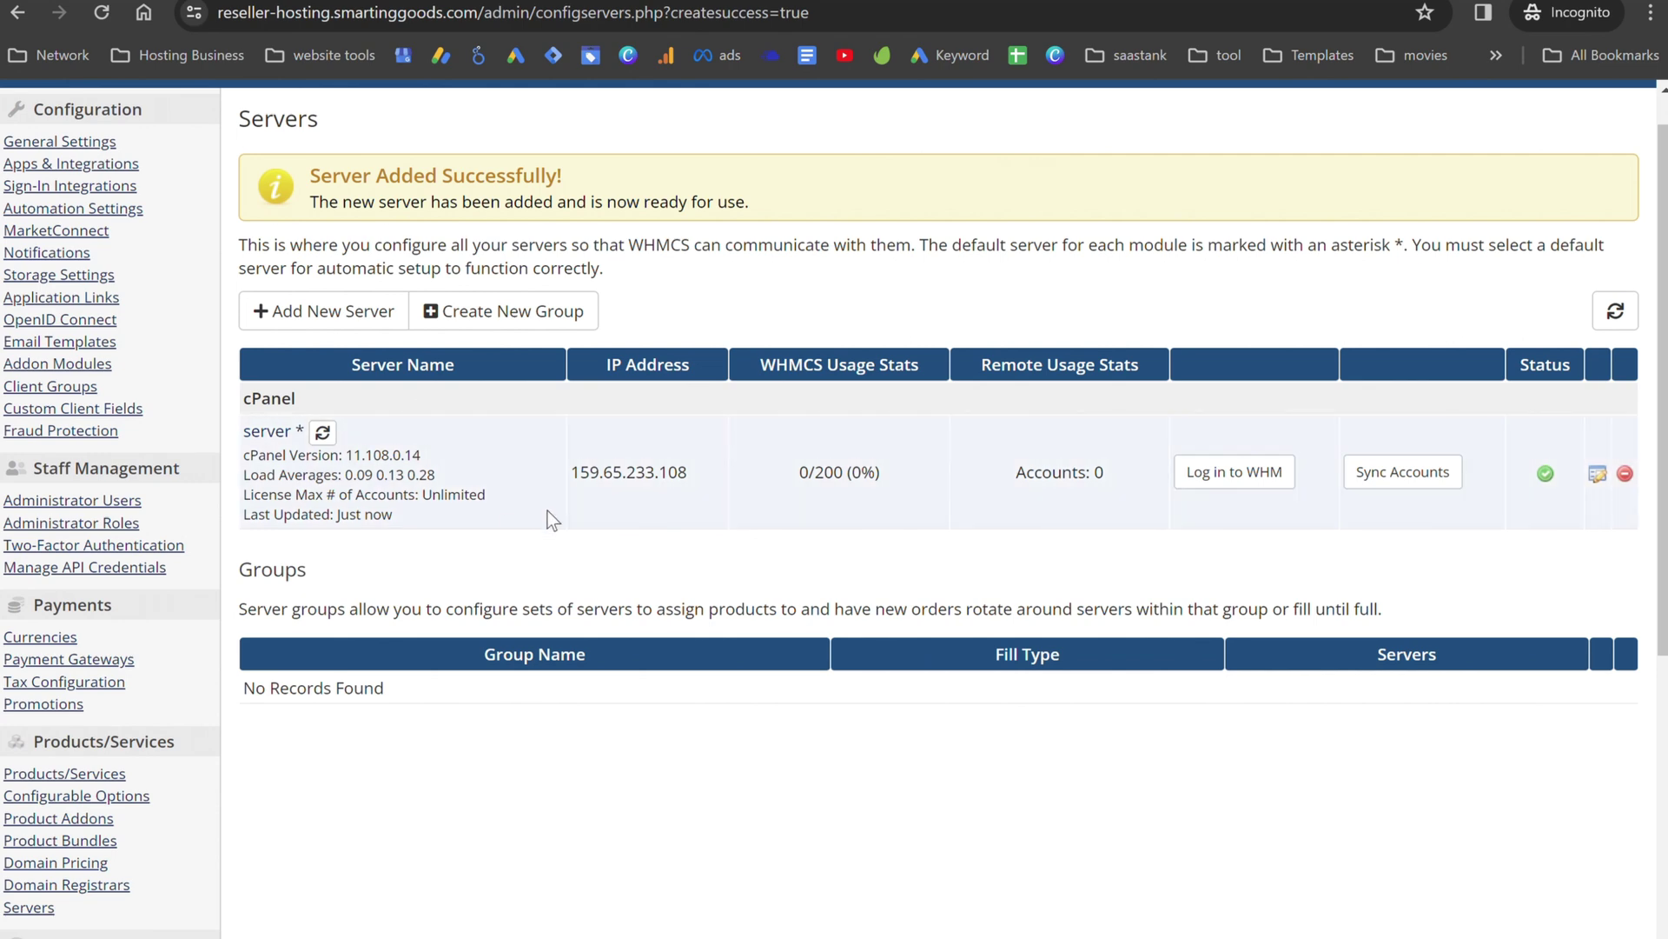
scroll(547, 509, up, 1)
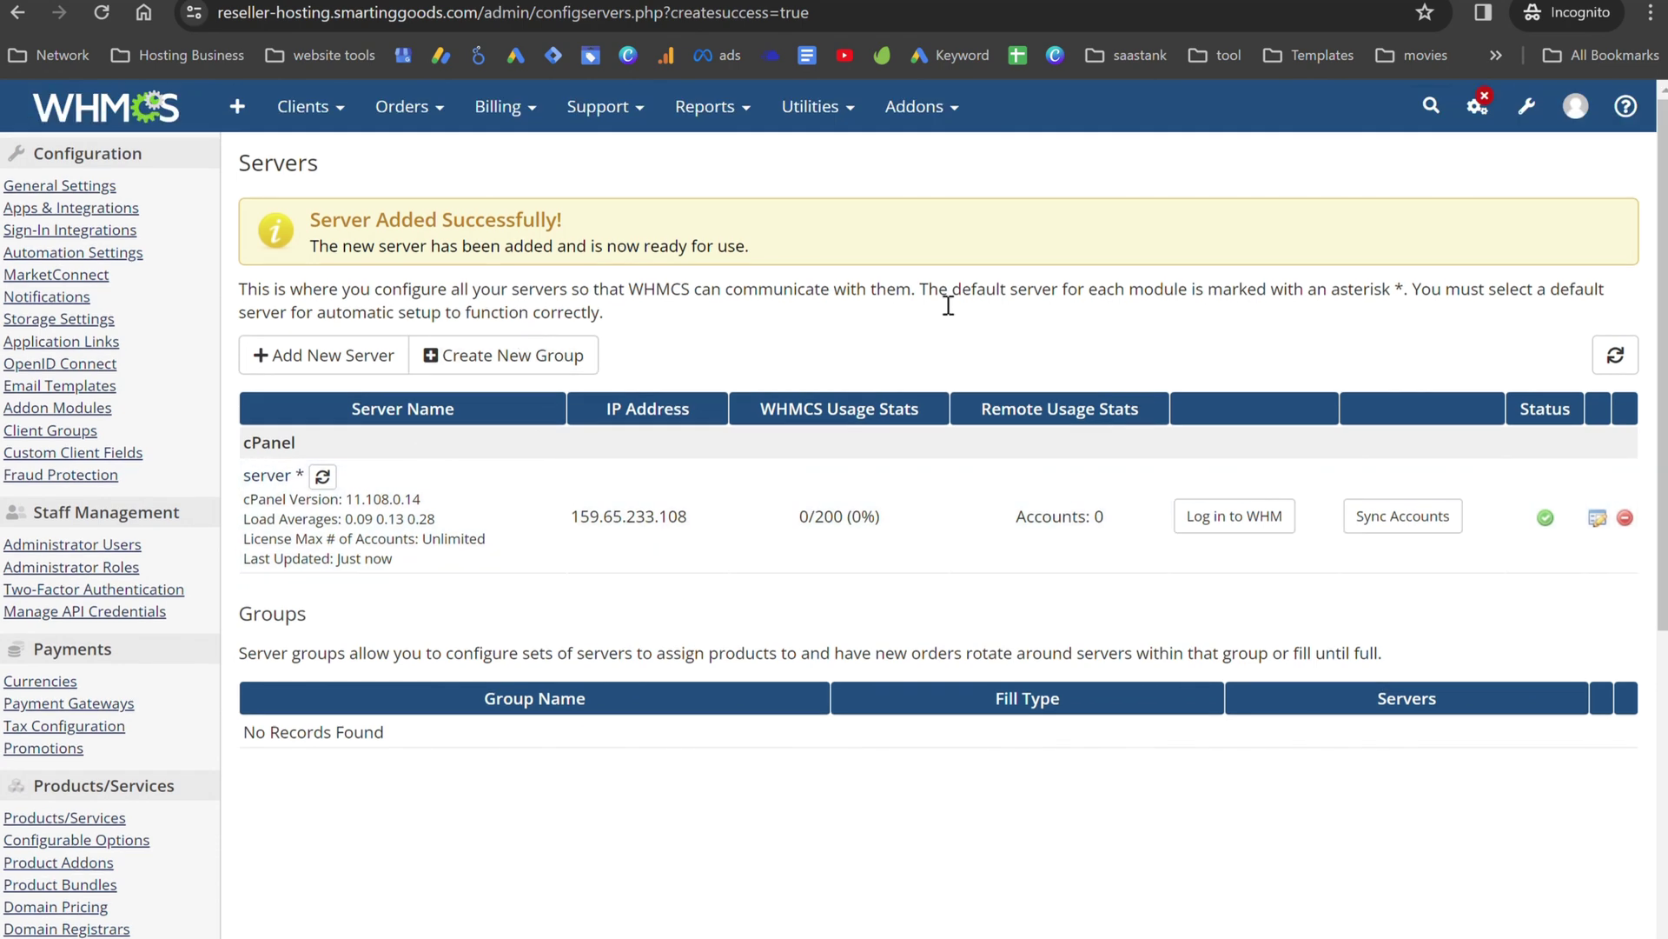
- Open System Settings and look through the product, promotion, domain pricing, server and addon module settings
click(1539, 126)
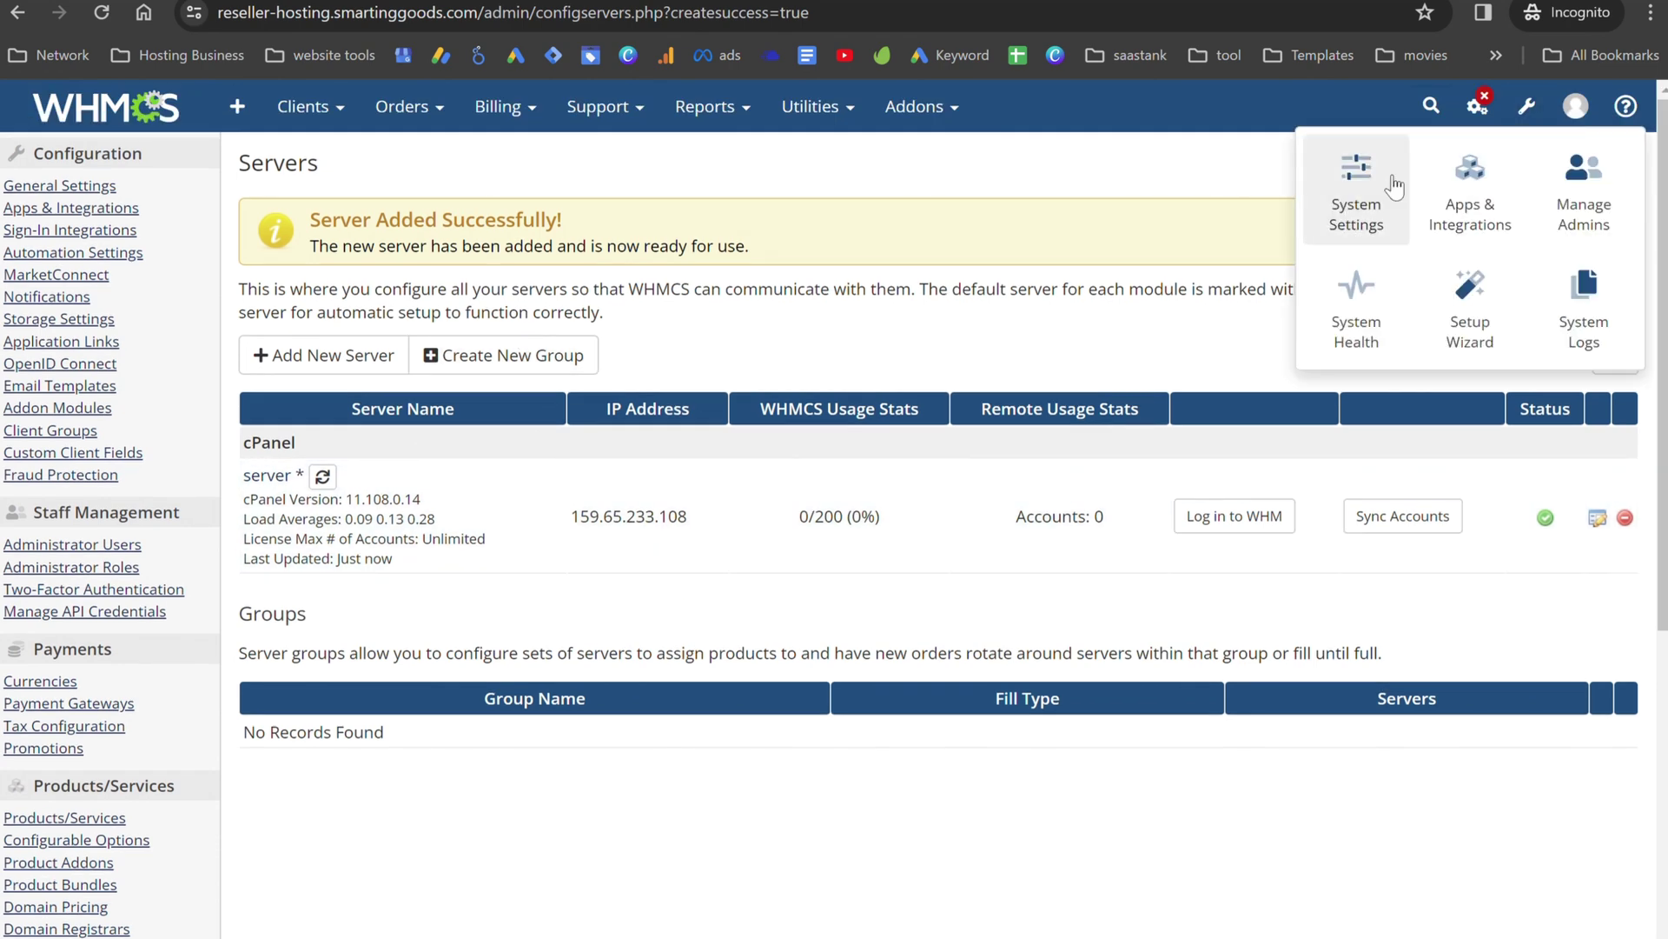
click(1368, 179)
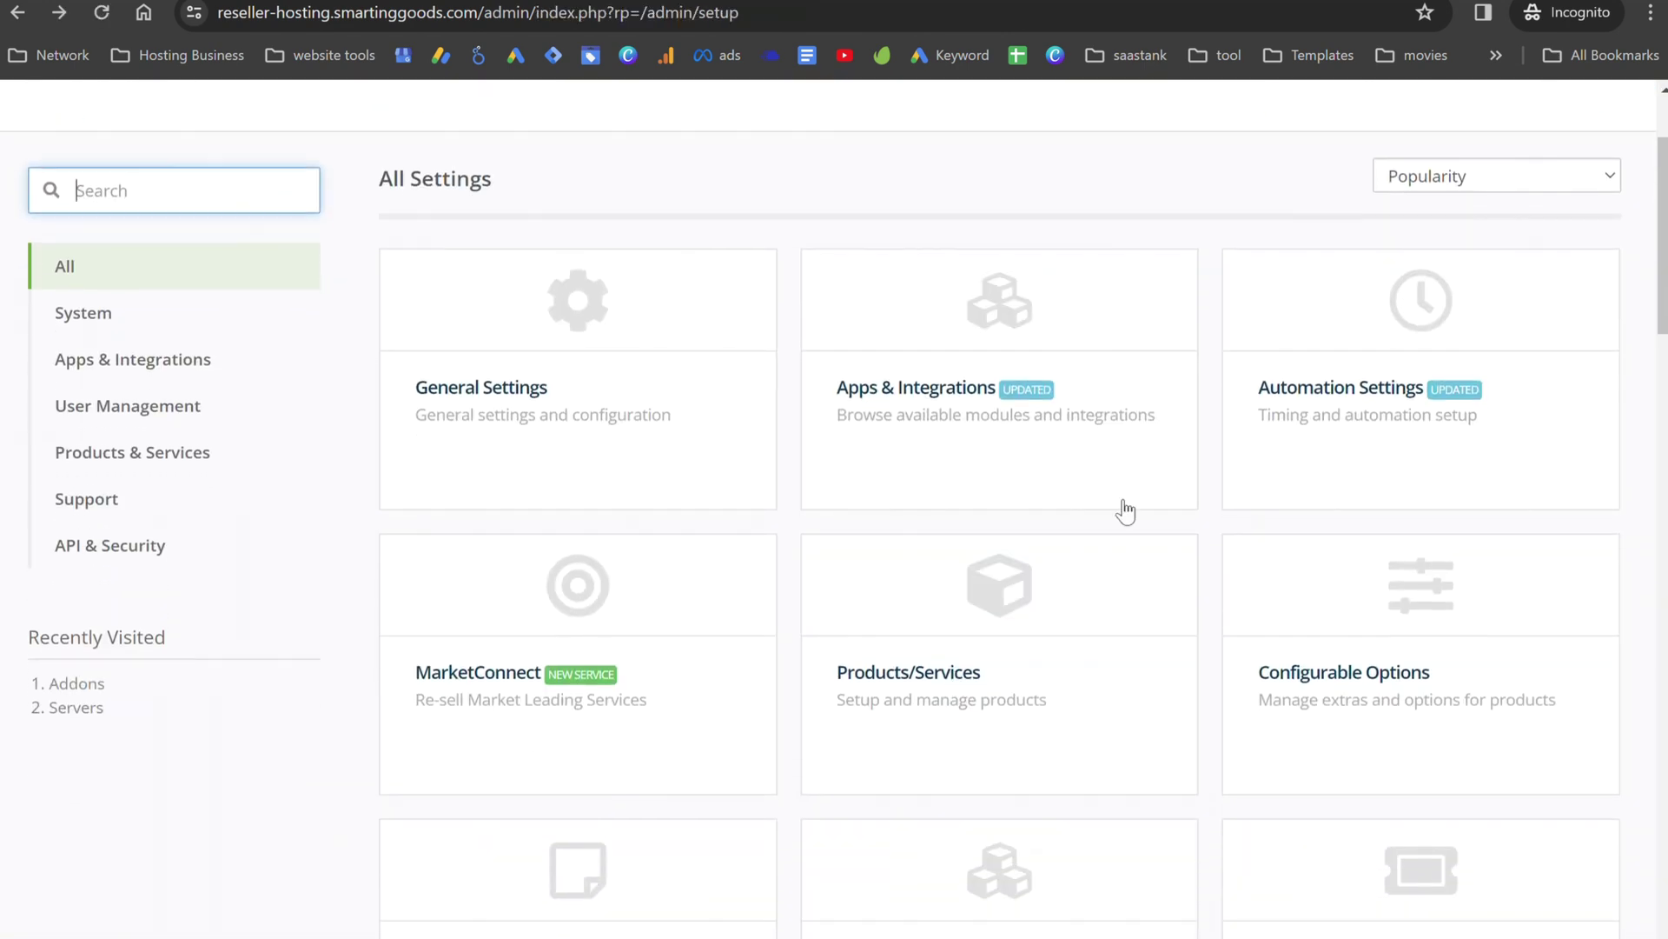
scroll(964, 539, down, 1)
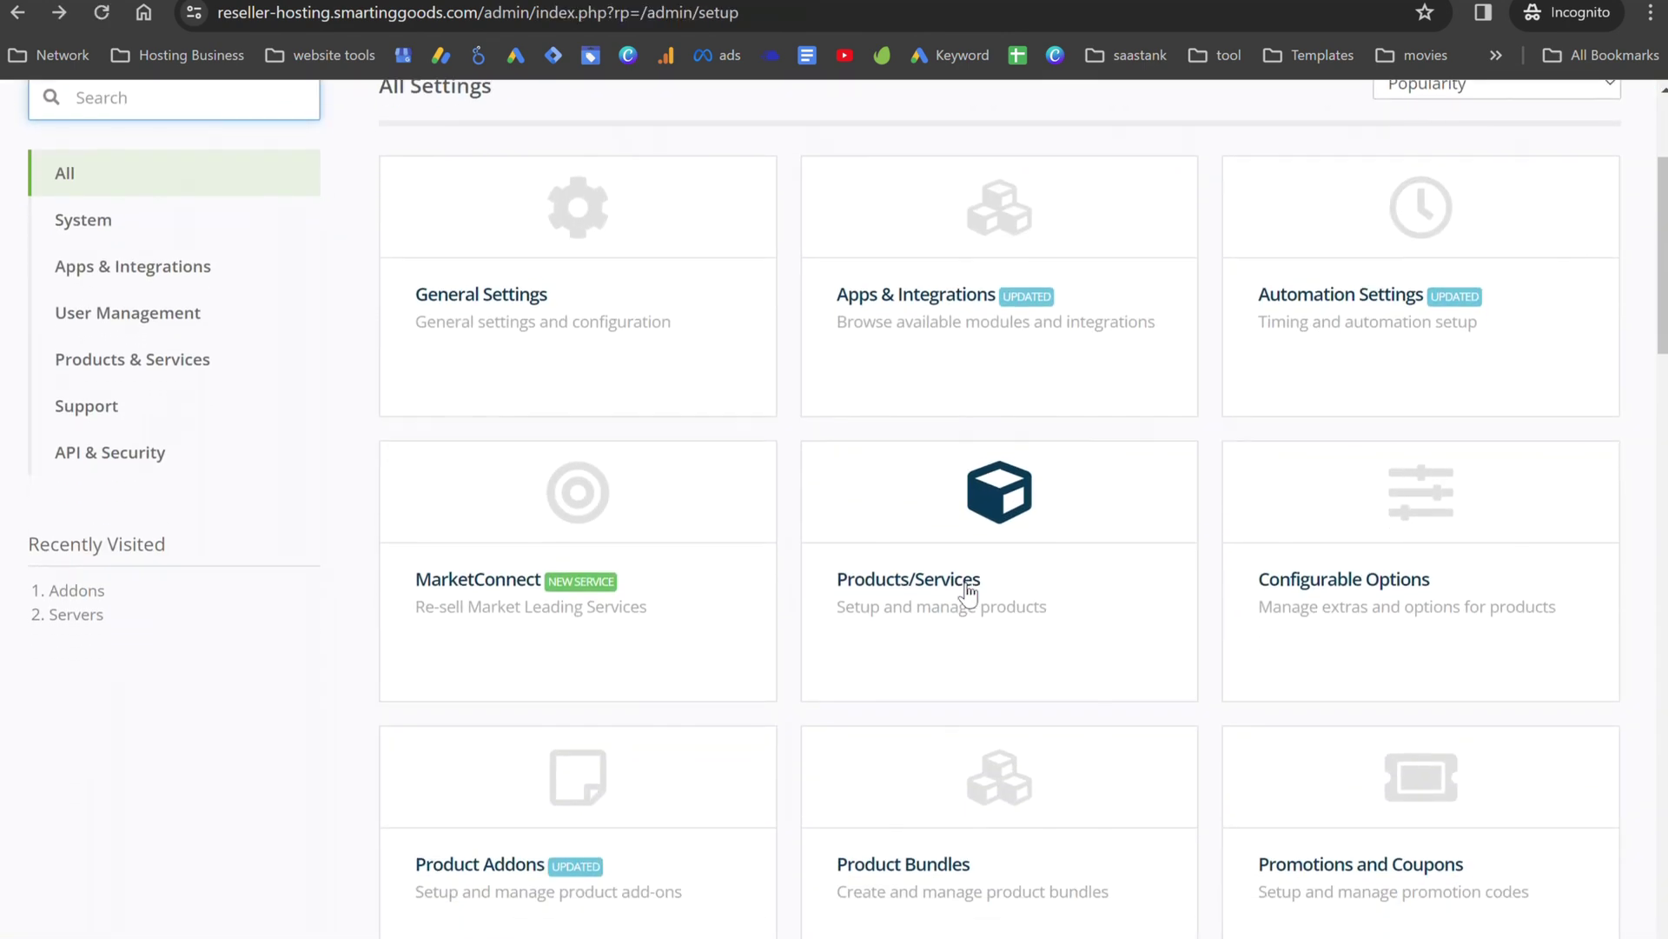
scroll(1357, 318, down, 2)
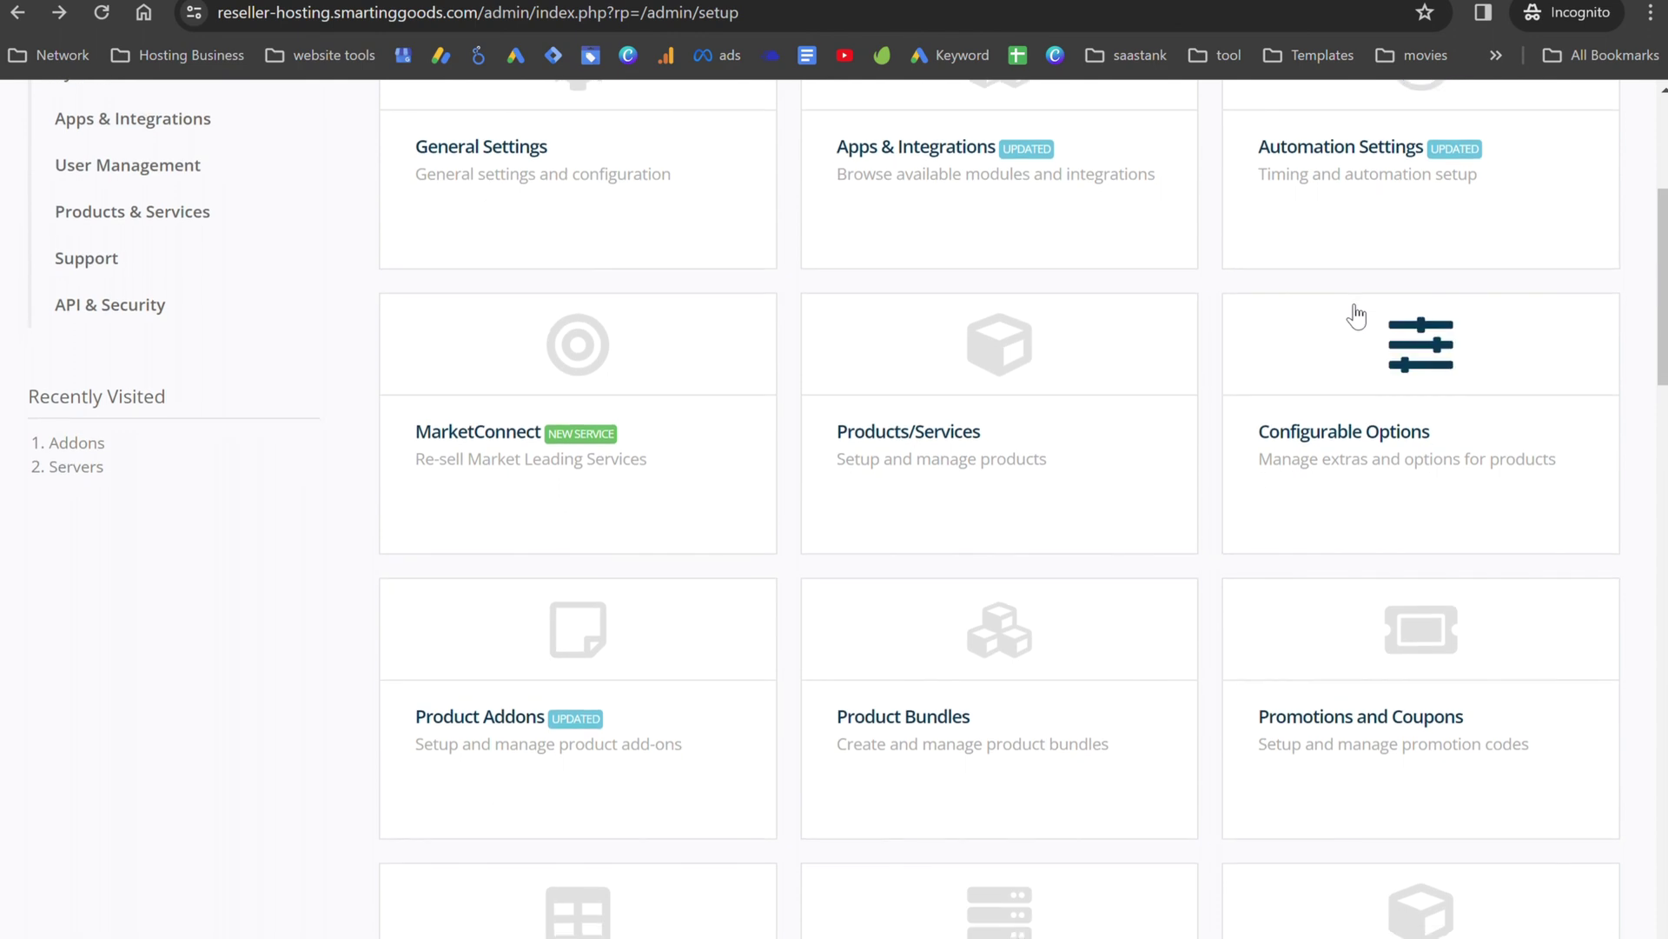
scroll(1355, 317, down, 3)
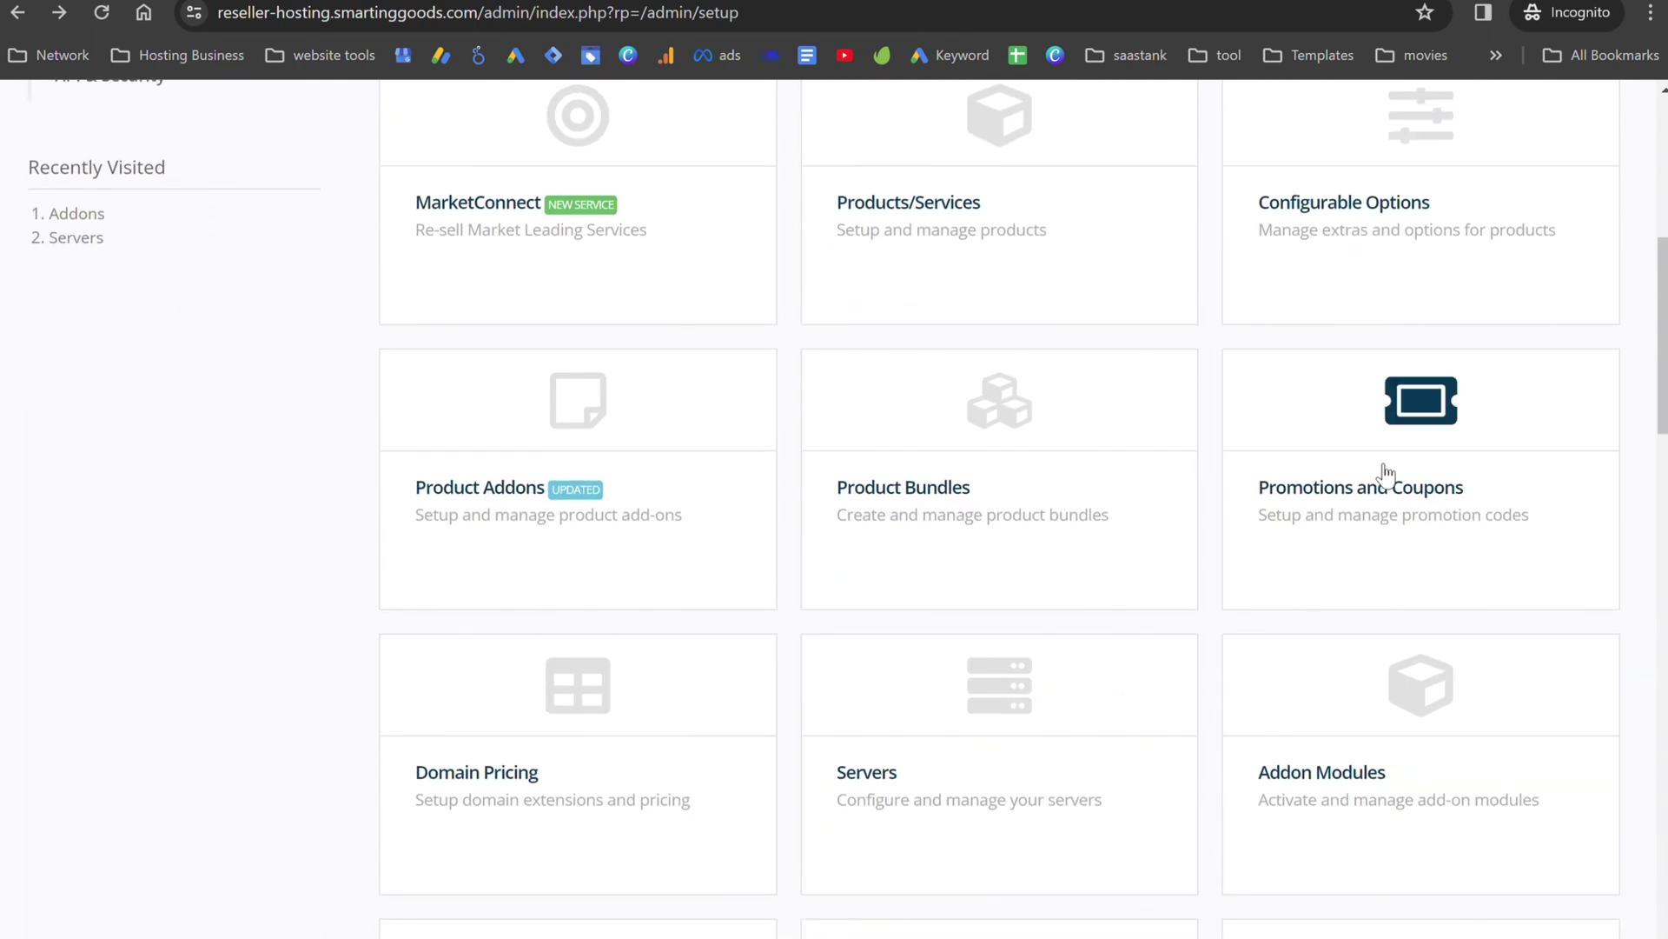
- Look through the remaining system settings, open Apps & Integrations, and browse the featured app banners as far as Stripe
scroll(1386, 472, down, 2)
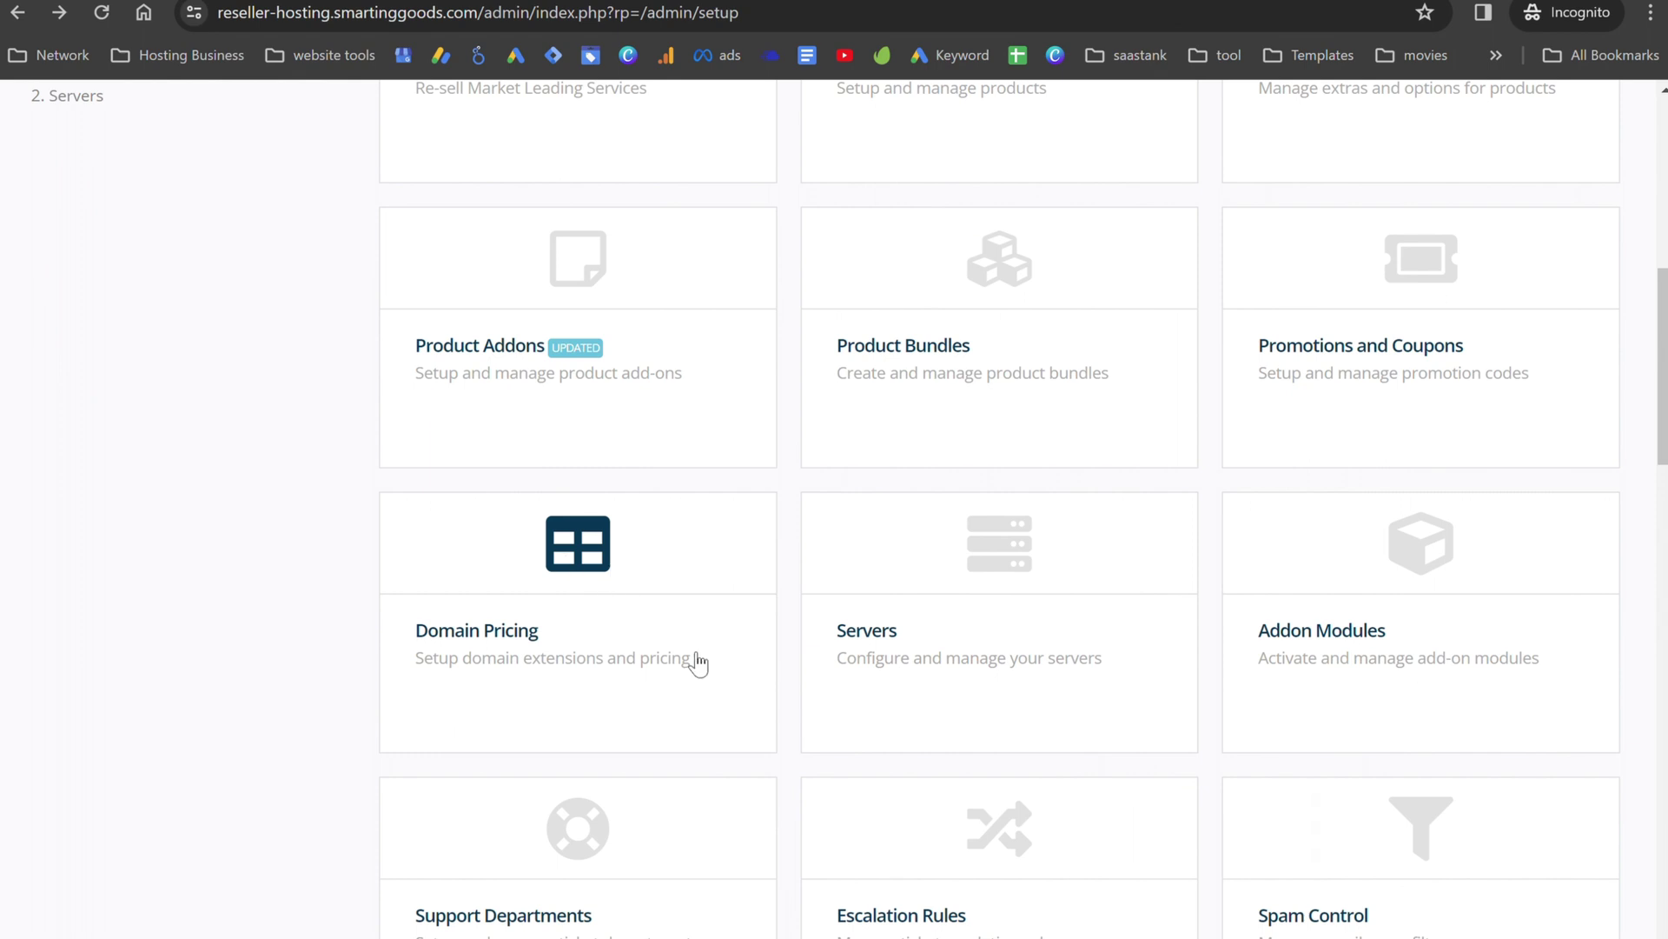
scroll(696, 663, down, 1)
scroll(869, 613, up, 10)
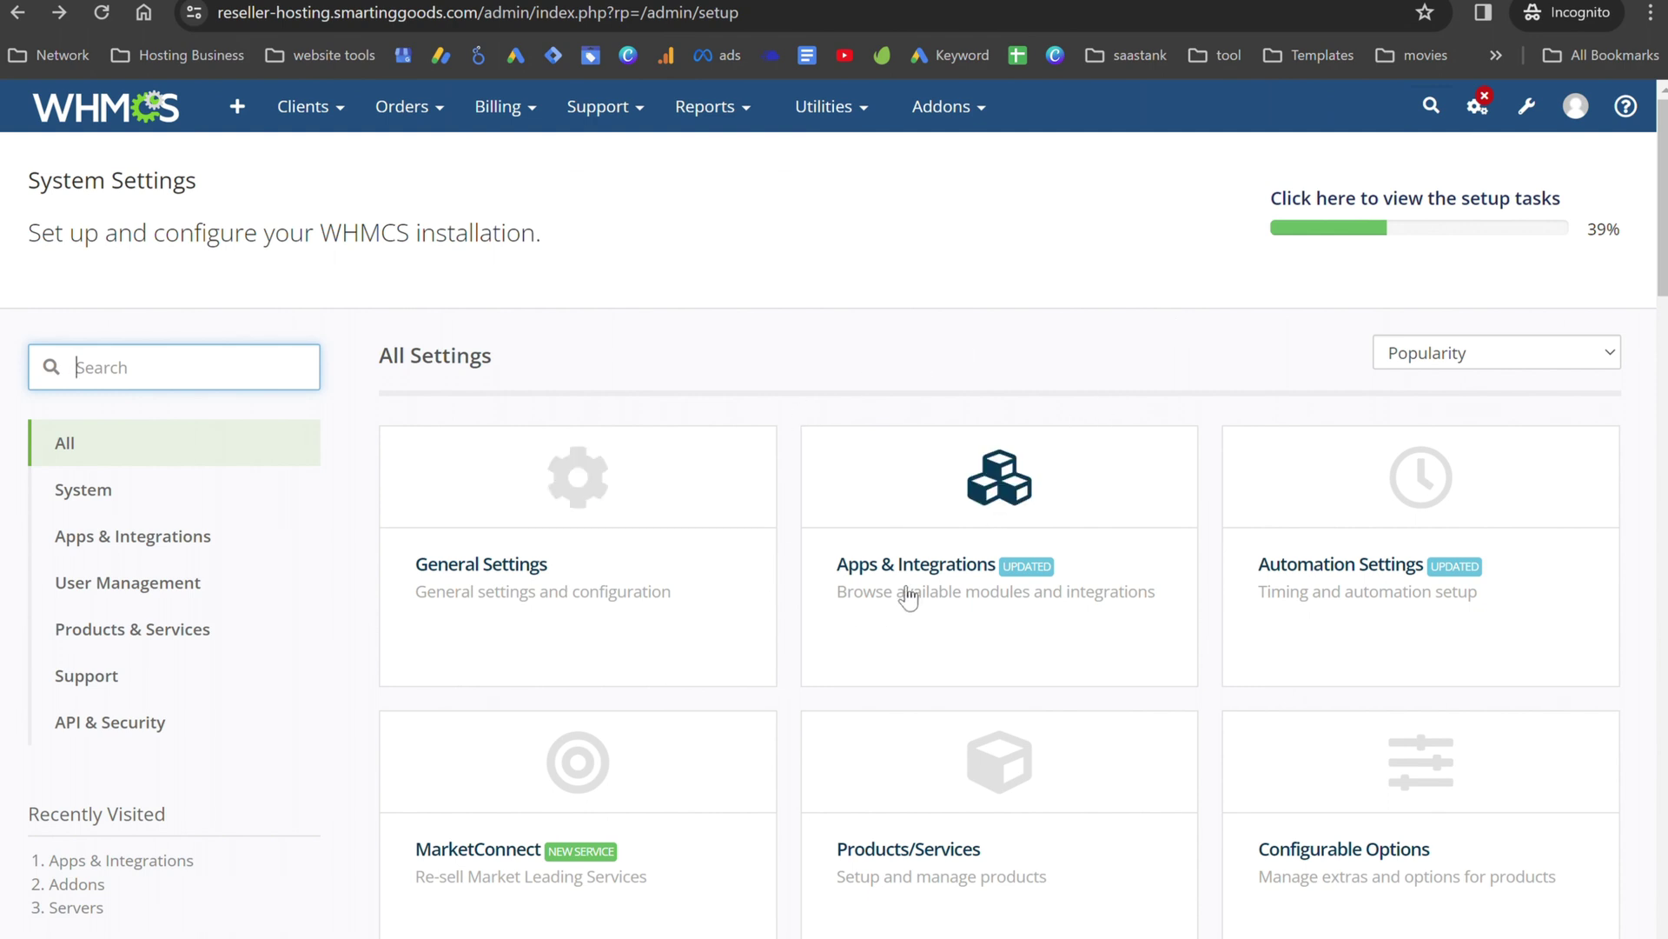
click(1043, 521)
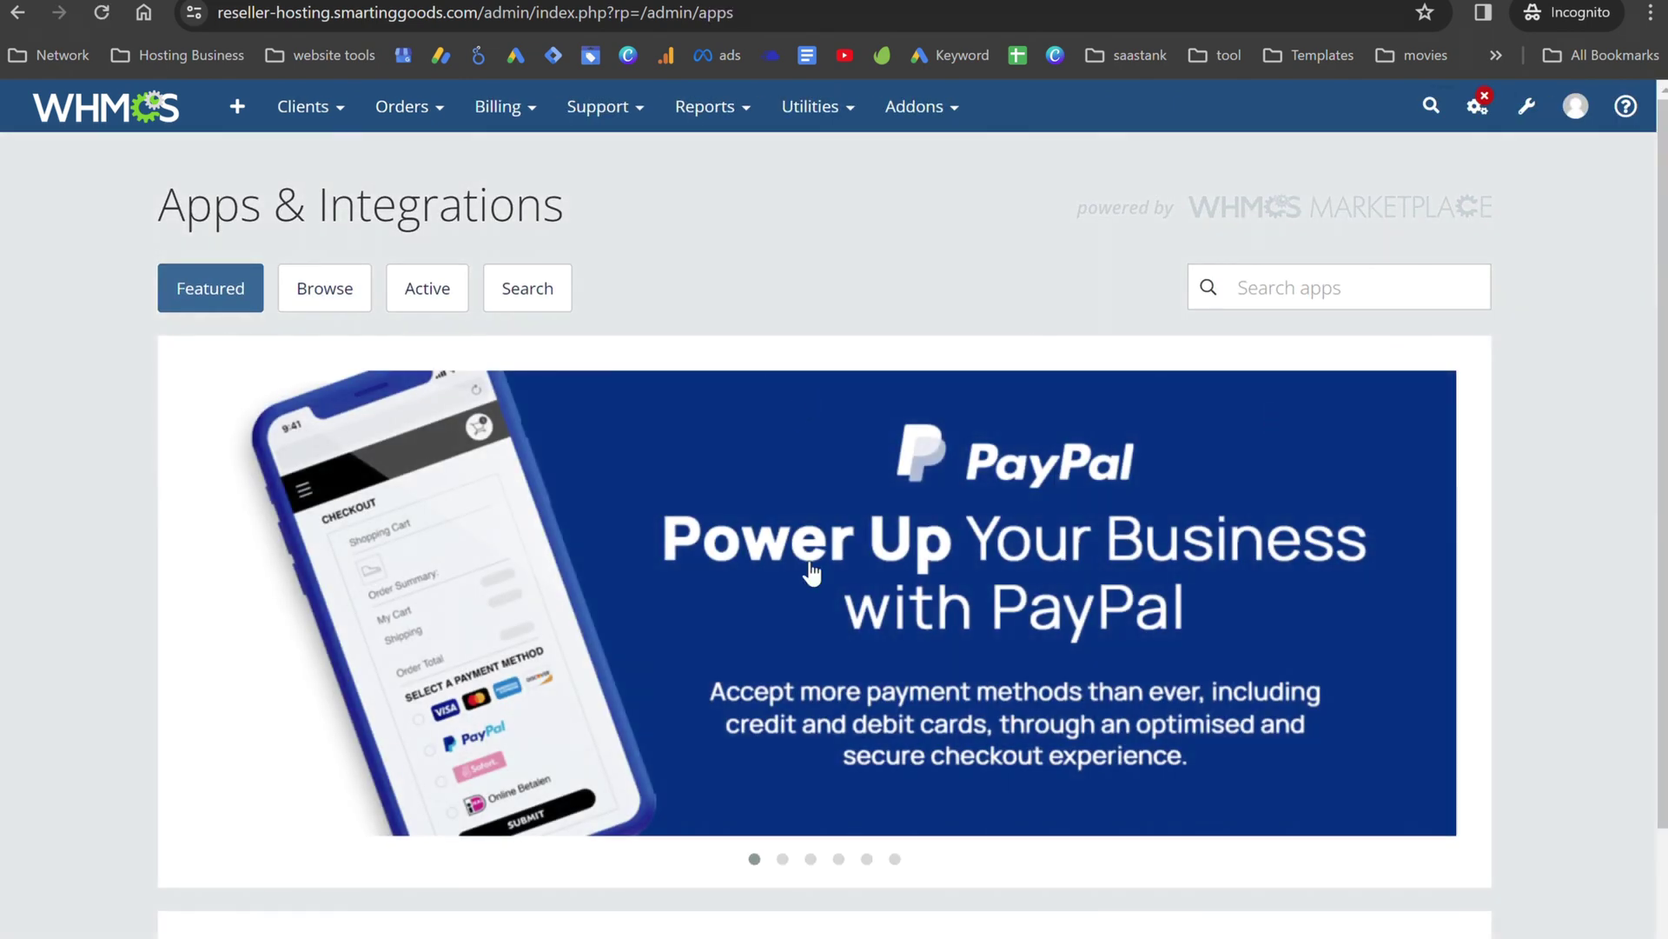
scroll(813, 574, down, 2)
click(783, 670)
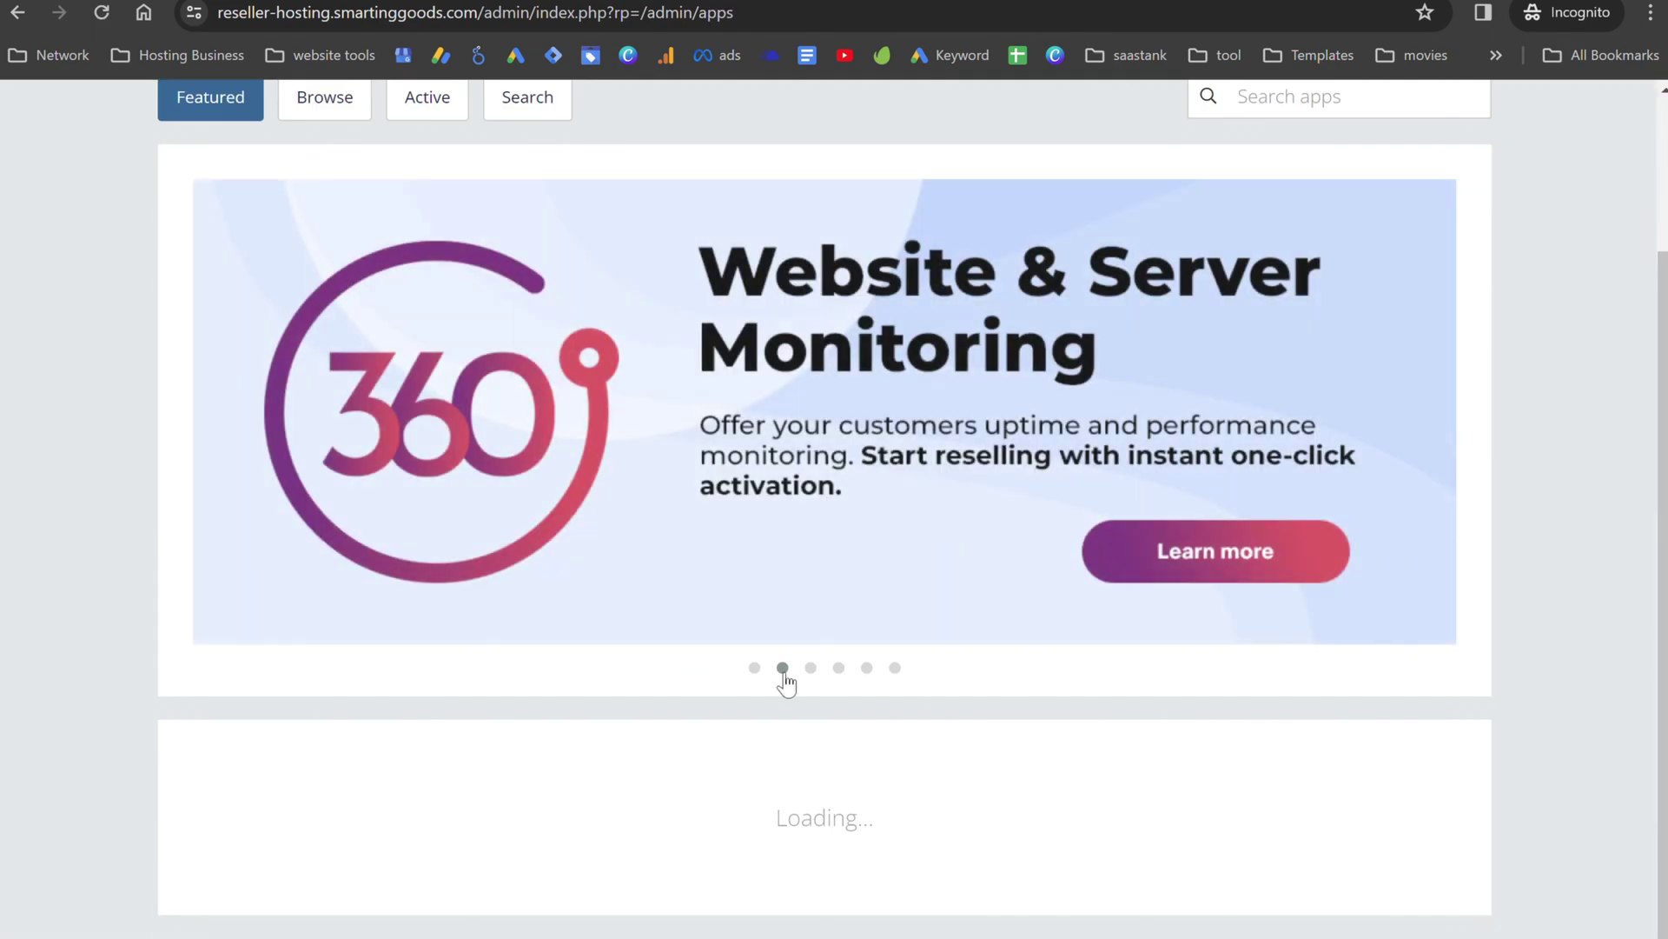
click(811, 670)
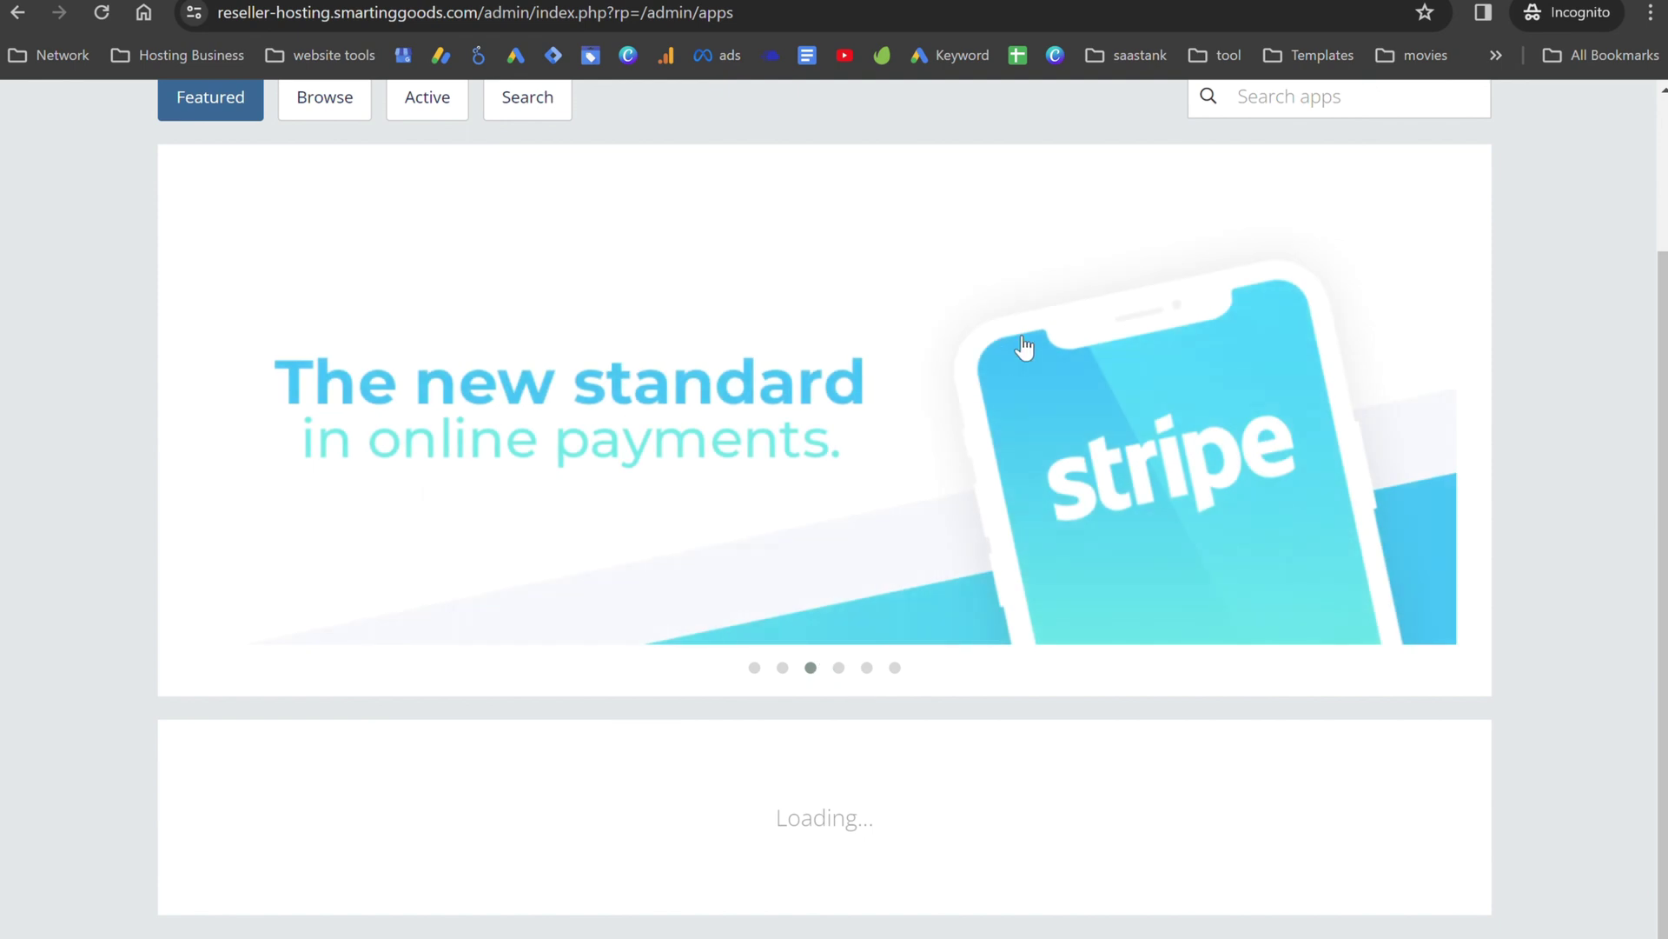
- Open Stripe's payment gateway configuration and review its API key, statement descriptor and webhook secret settings
click(1065, 404)
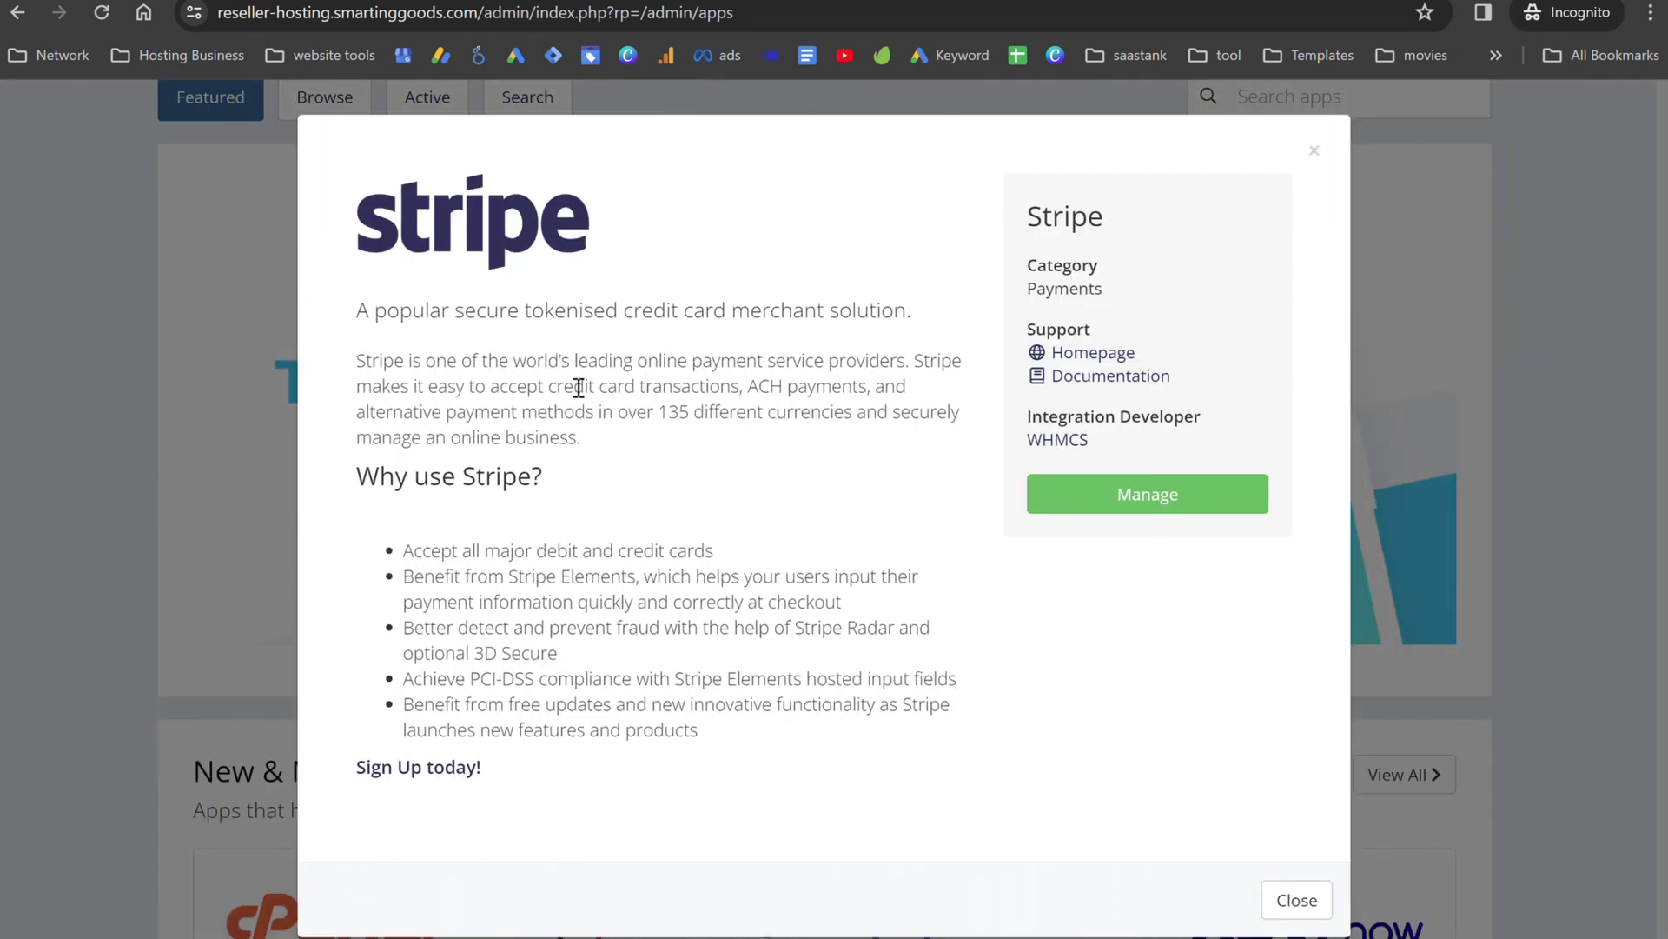
click(1119, 501)
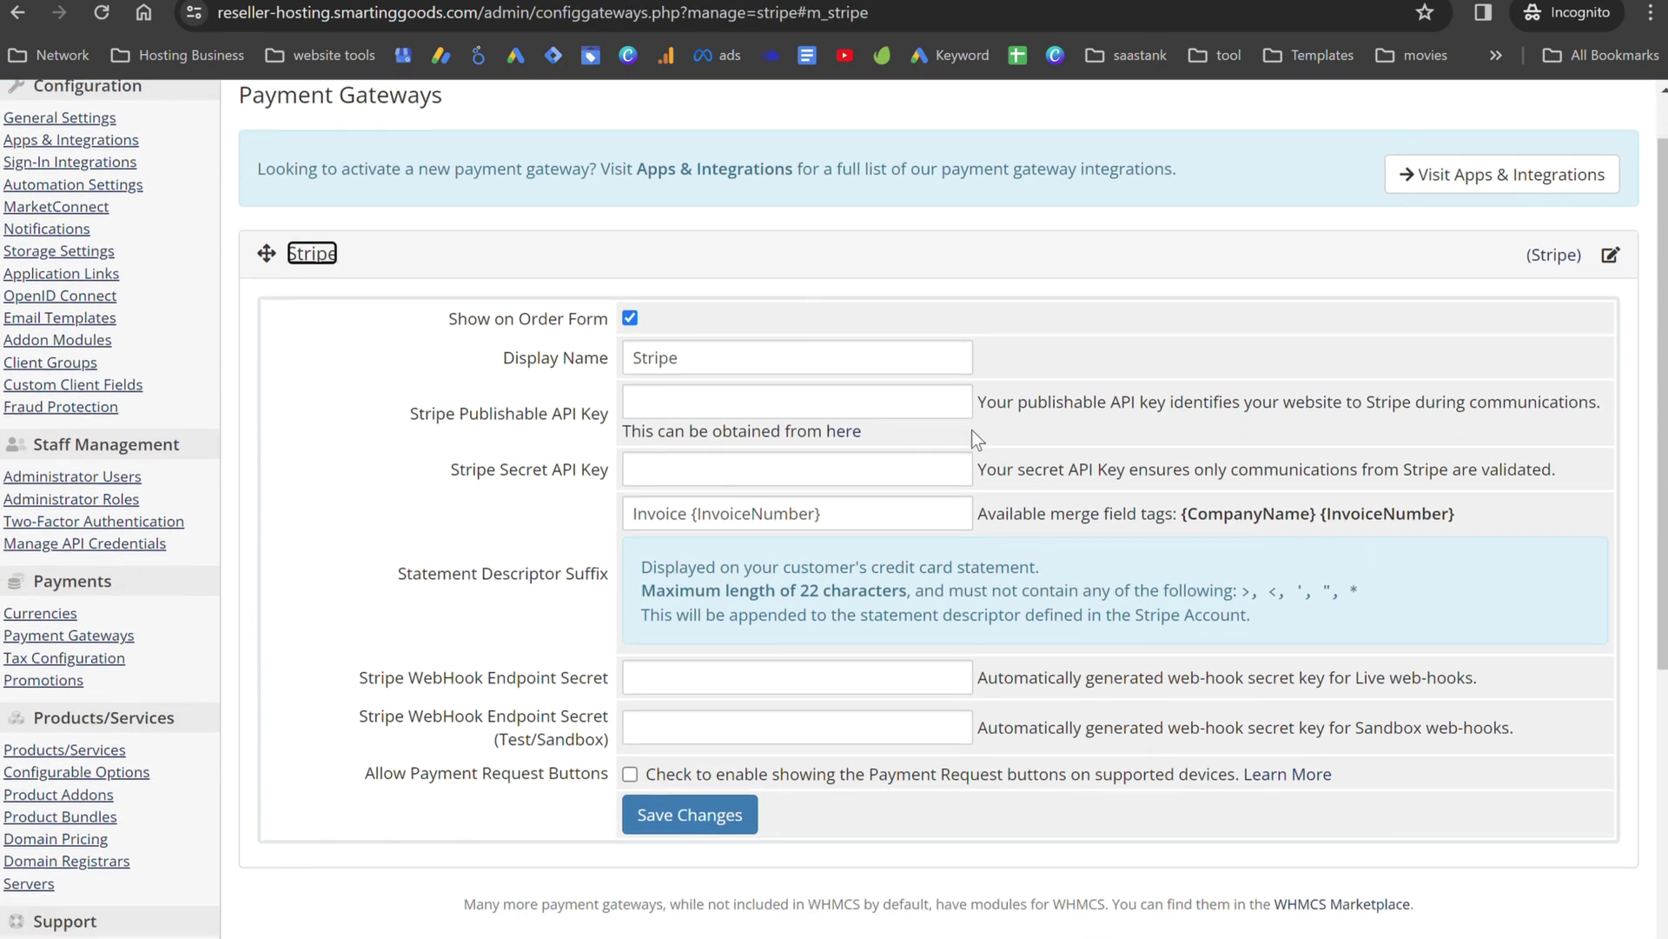
scroll(971, 430, down, 1)
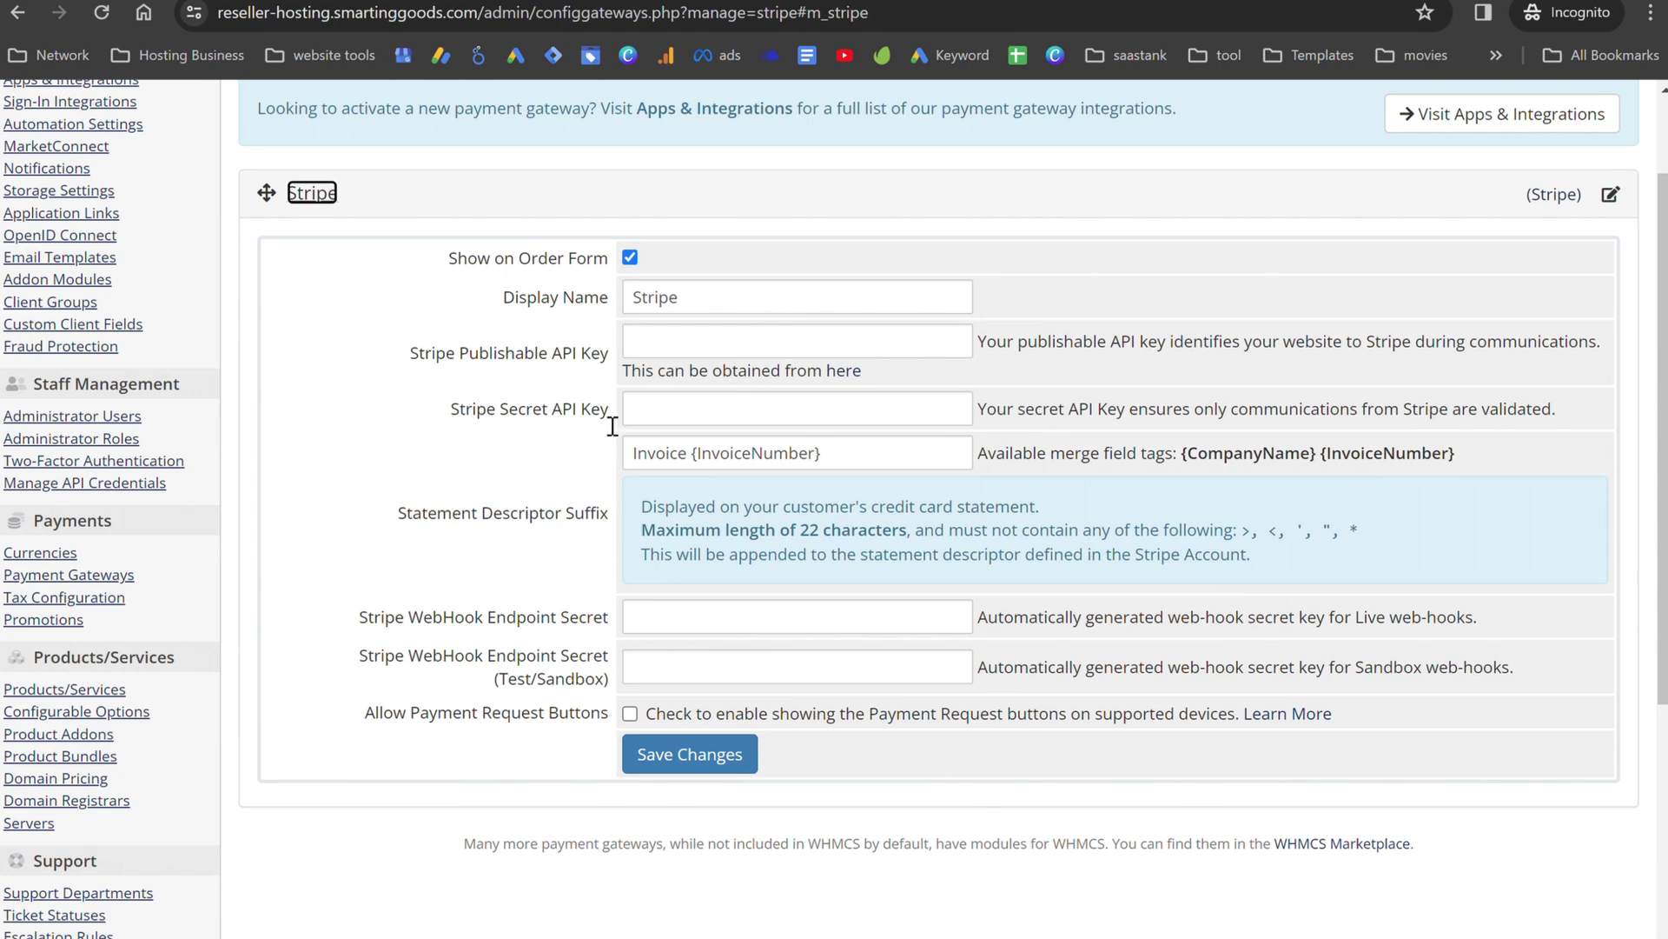
scroll(592, 424, down, 1)
click(741, 654)
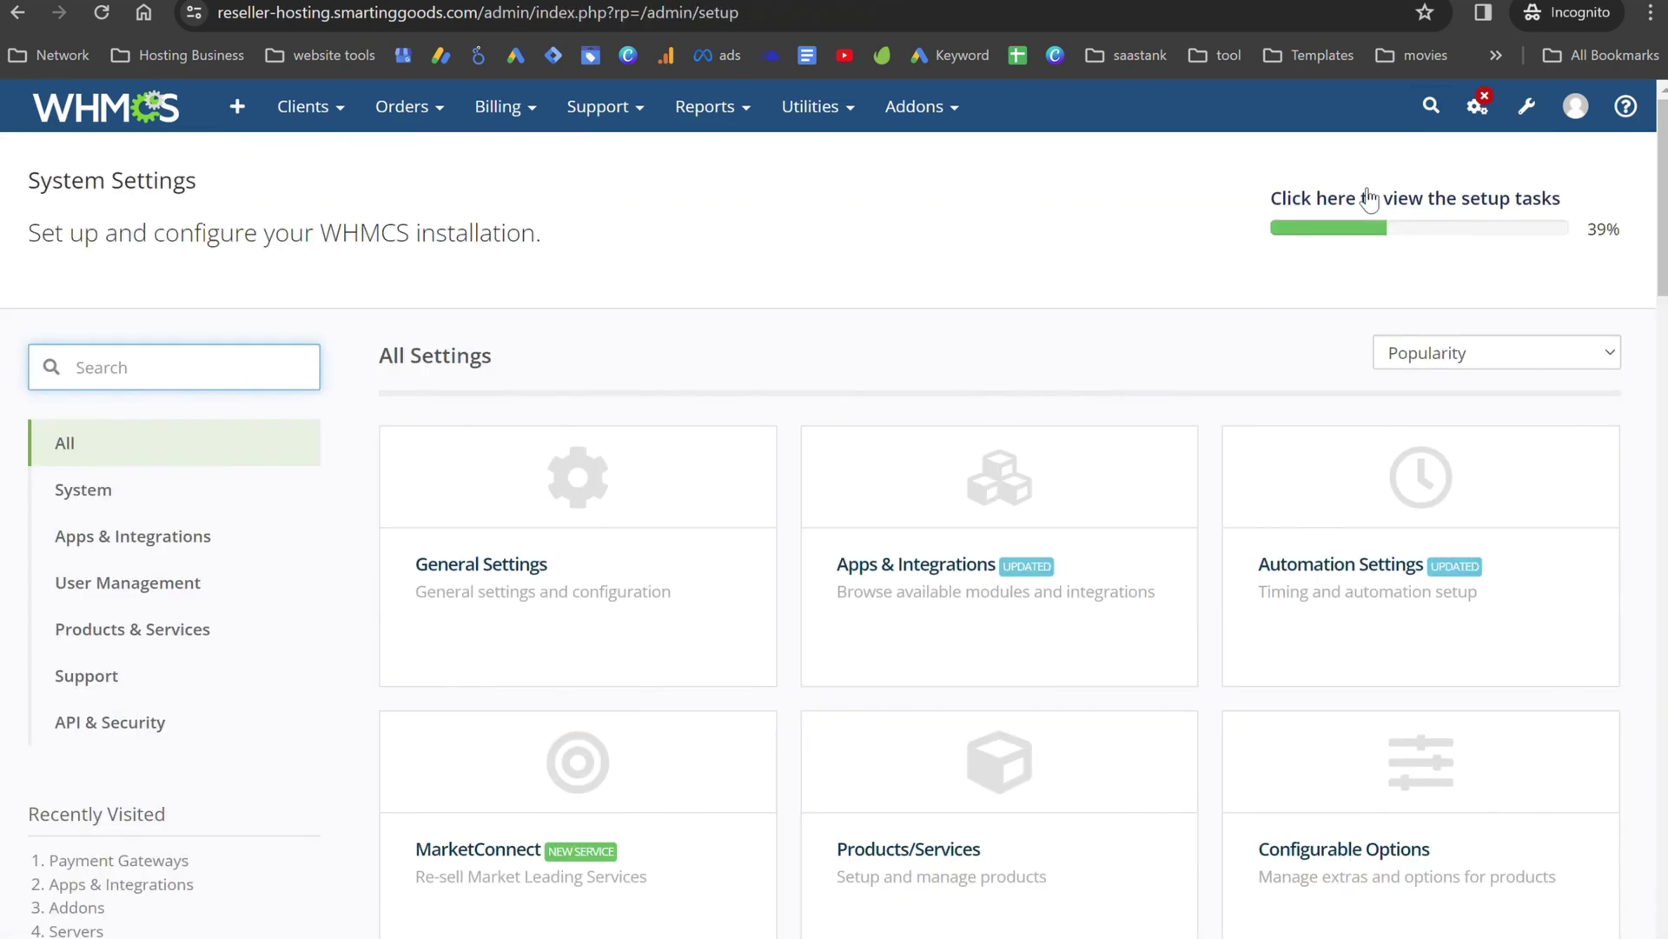
- Open the Products/Services setup page from System Settings
click(1010, 794)
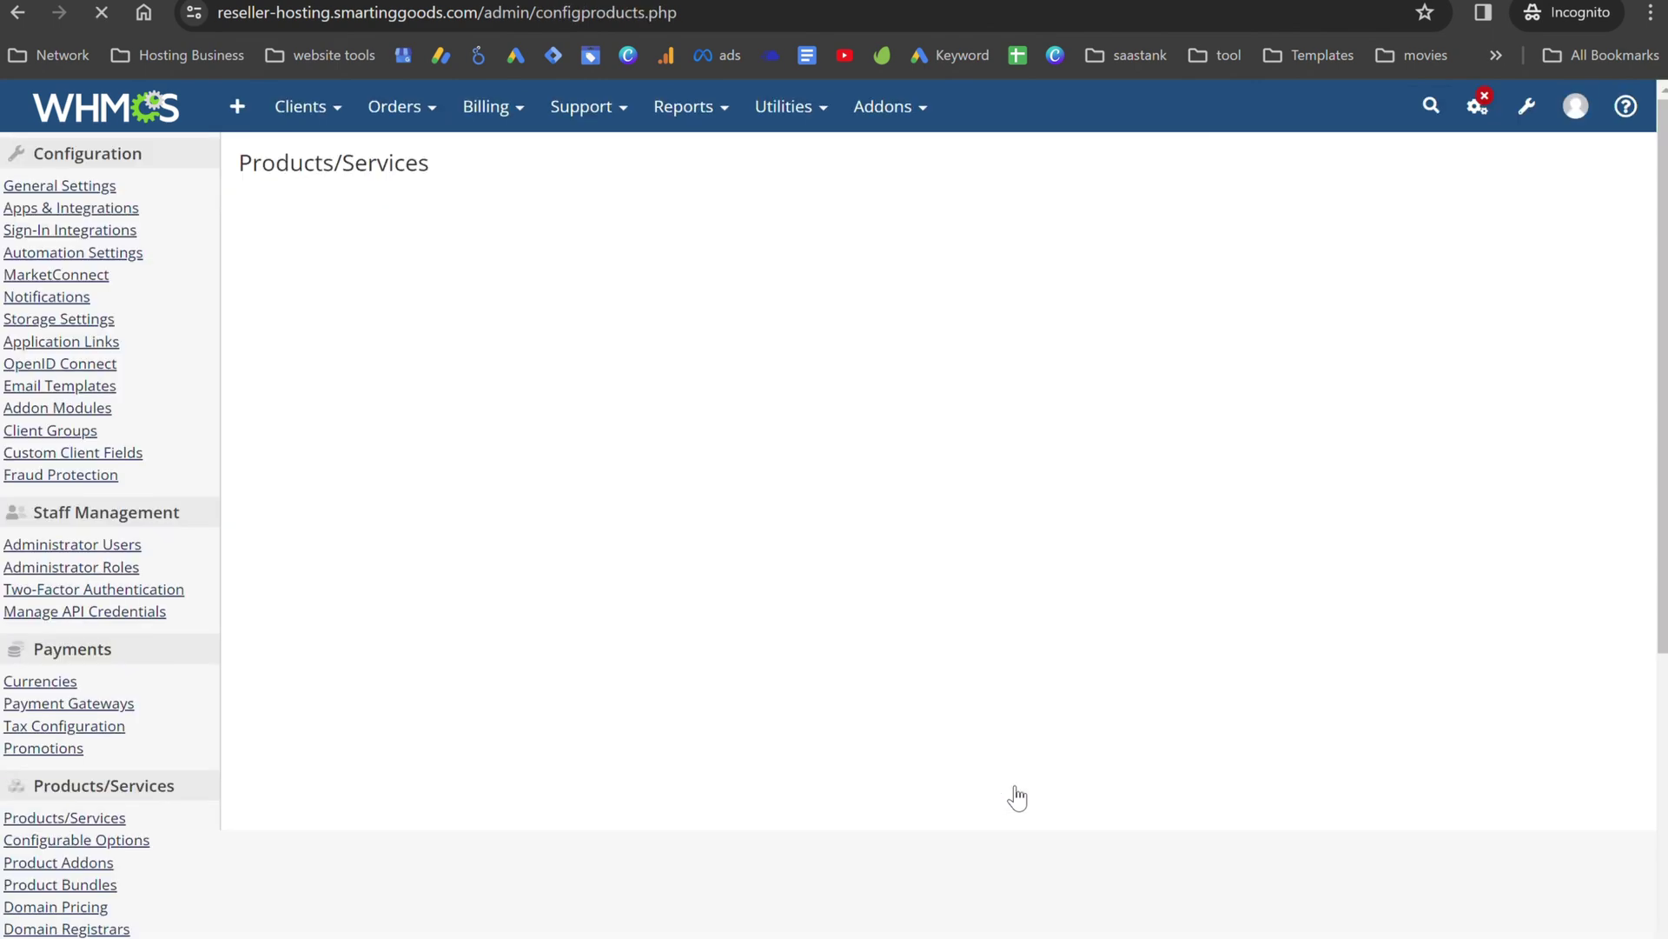
click(565, 276)
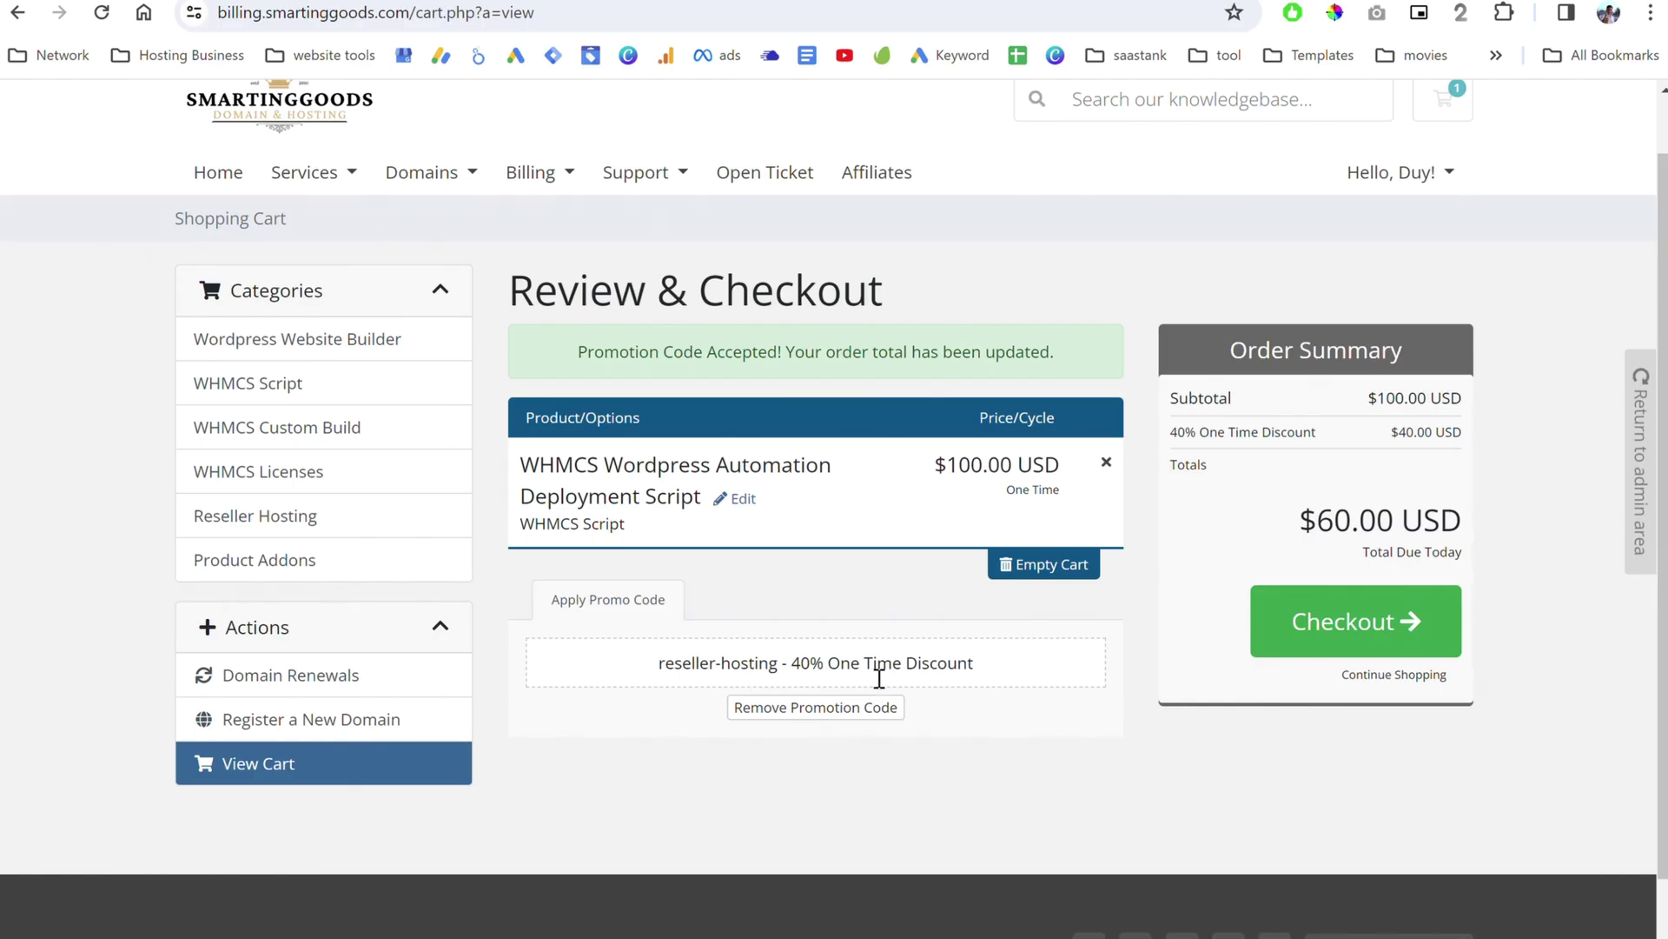
- Check out the WHMCS Wordpress Automation Deployment Script and complete the order with Stripe and the saved Visa card
click(1349, 643)
click(1349, 643)
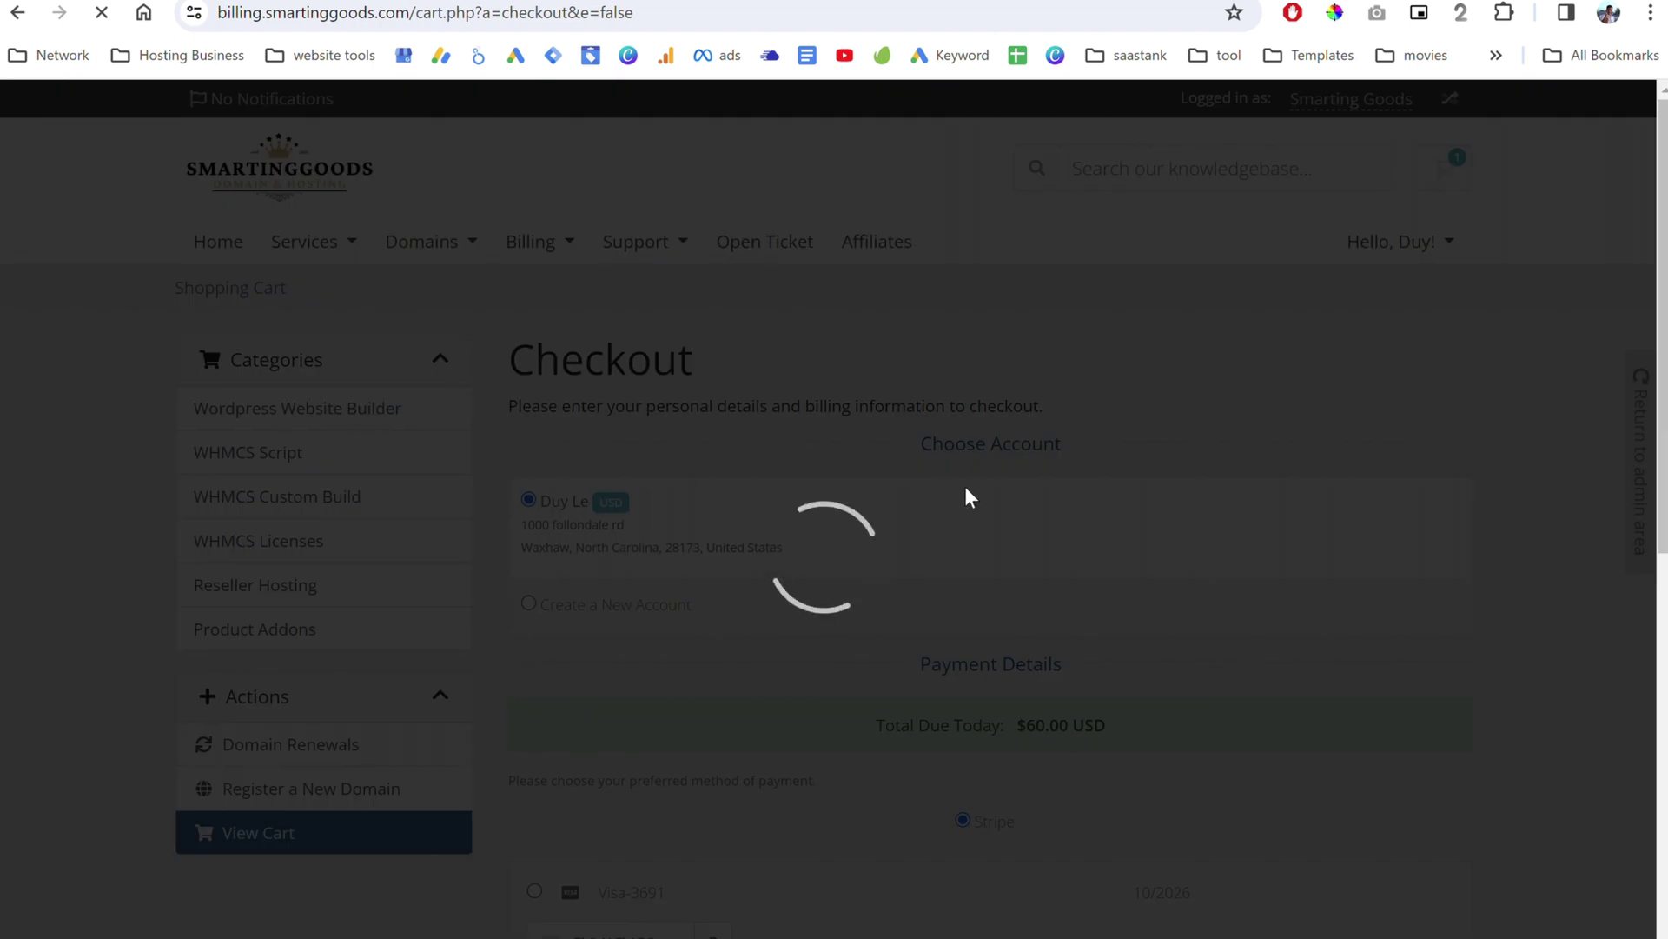
scroll(942, 571, down, 7)
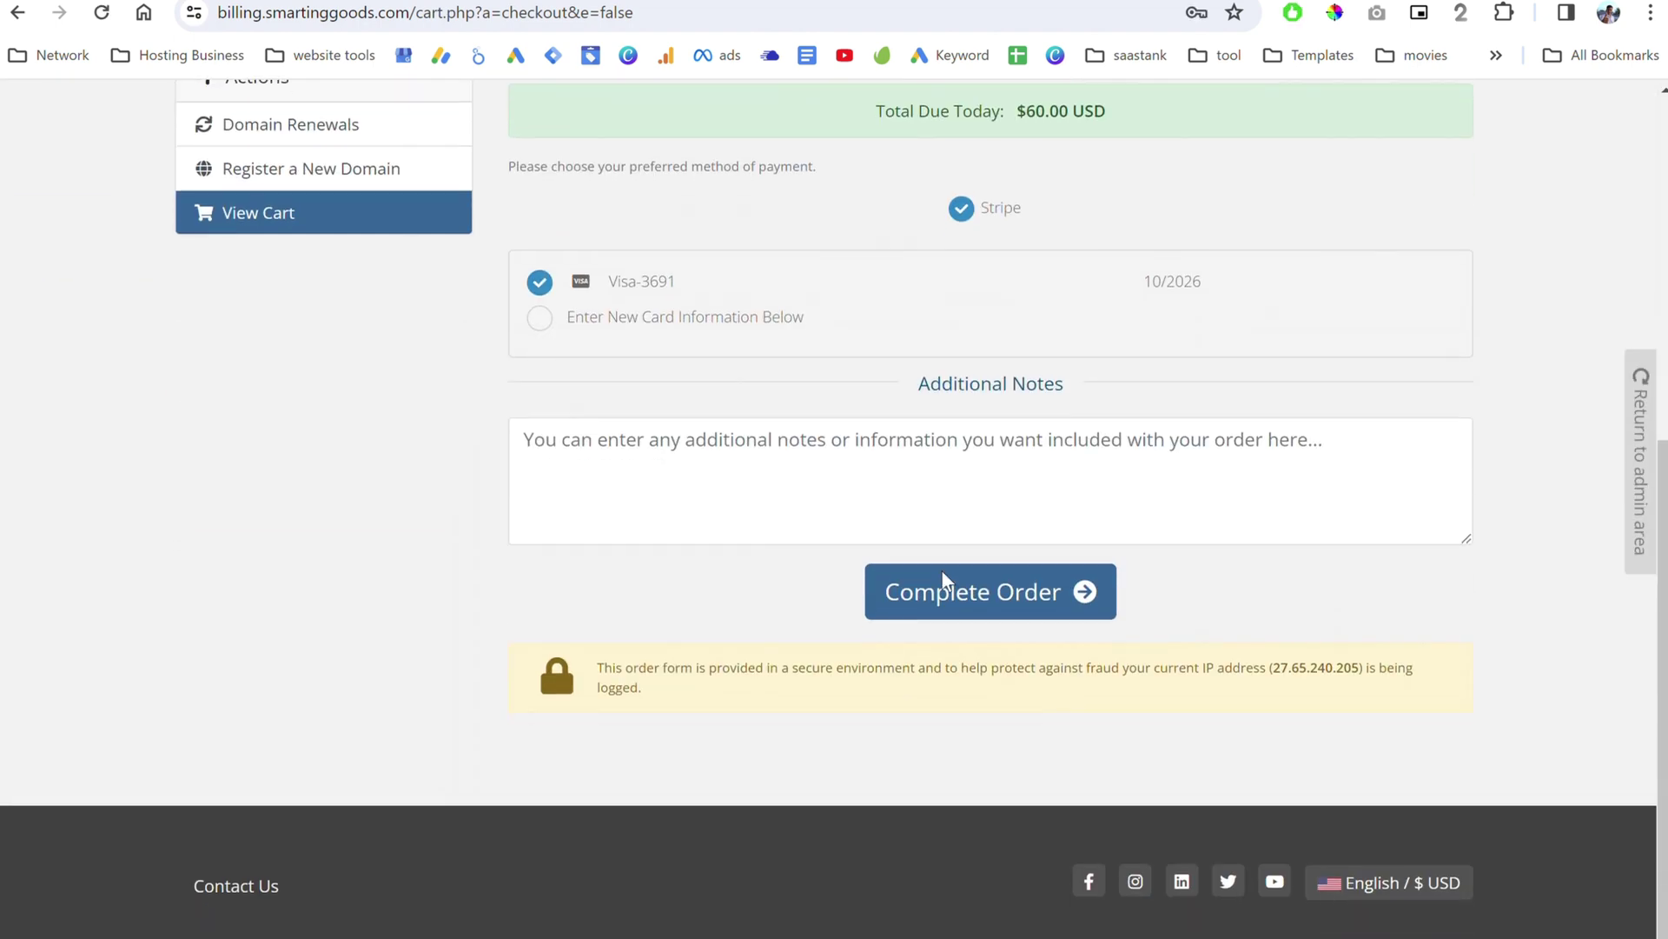
click(943, 574)
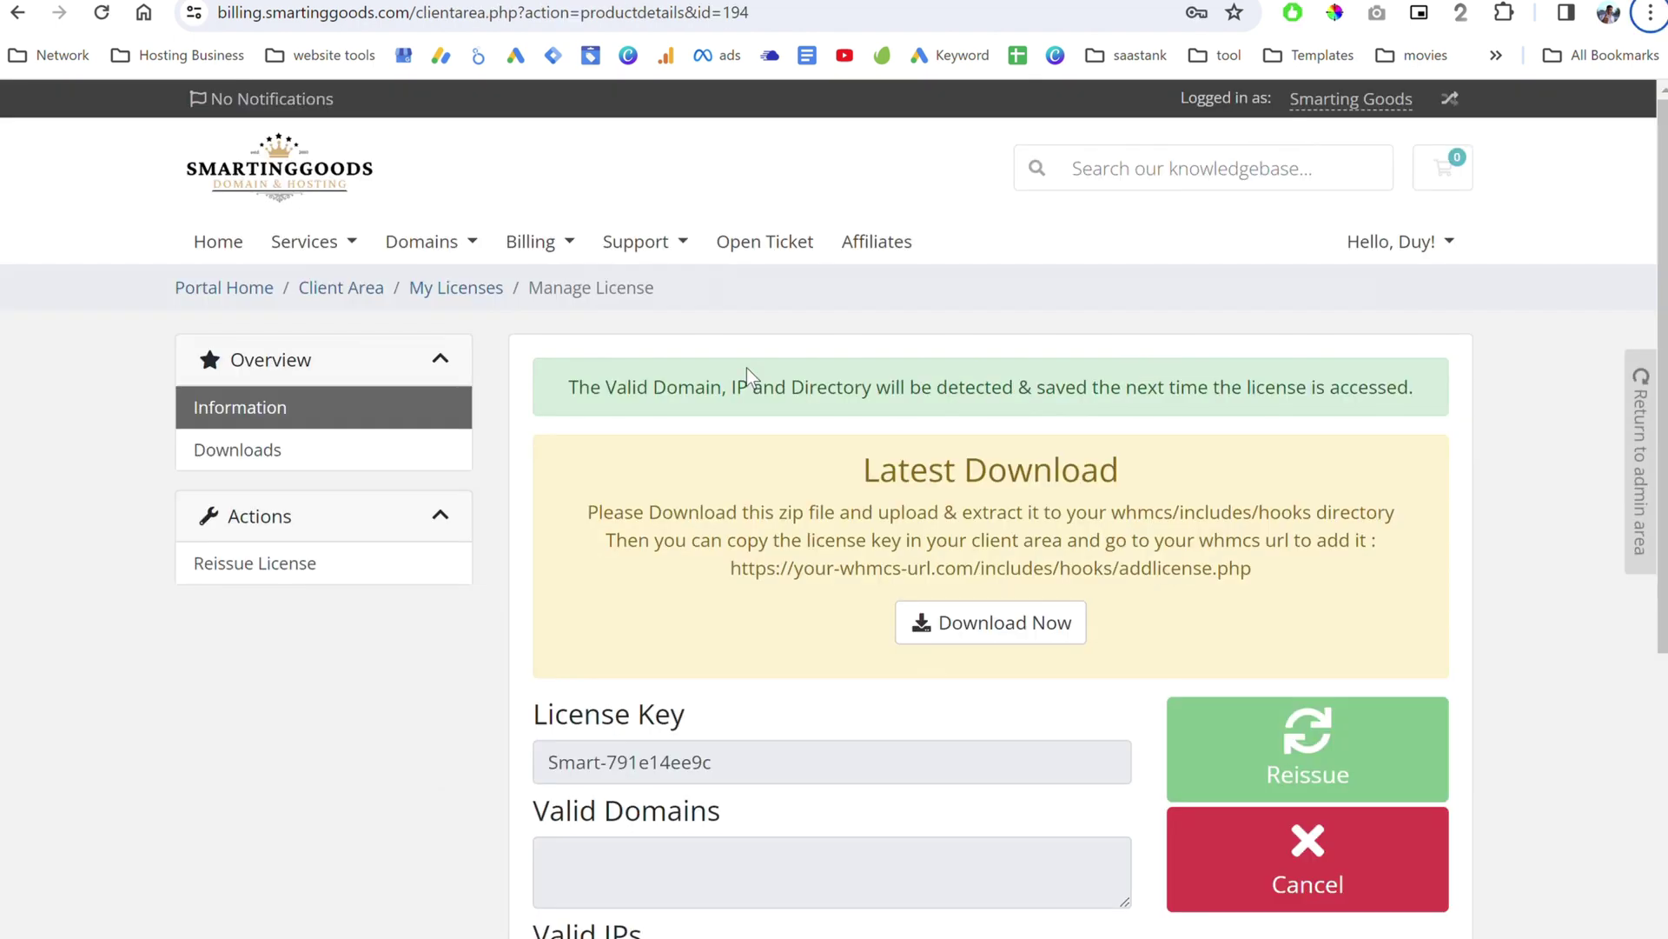
- Download the script's zip file from its license page and review the instructions for the whmcs/includes/hooks directory
scroll(785, 429, down, 1)
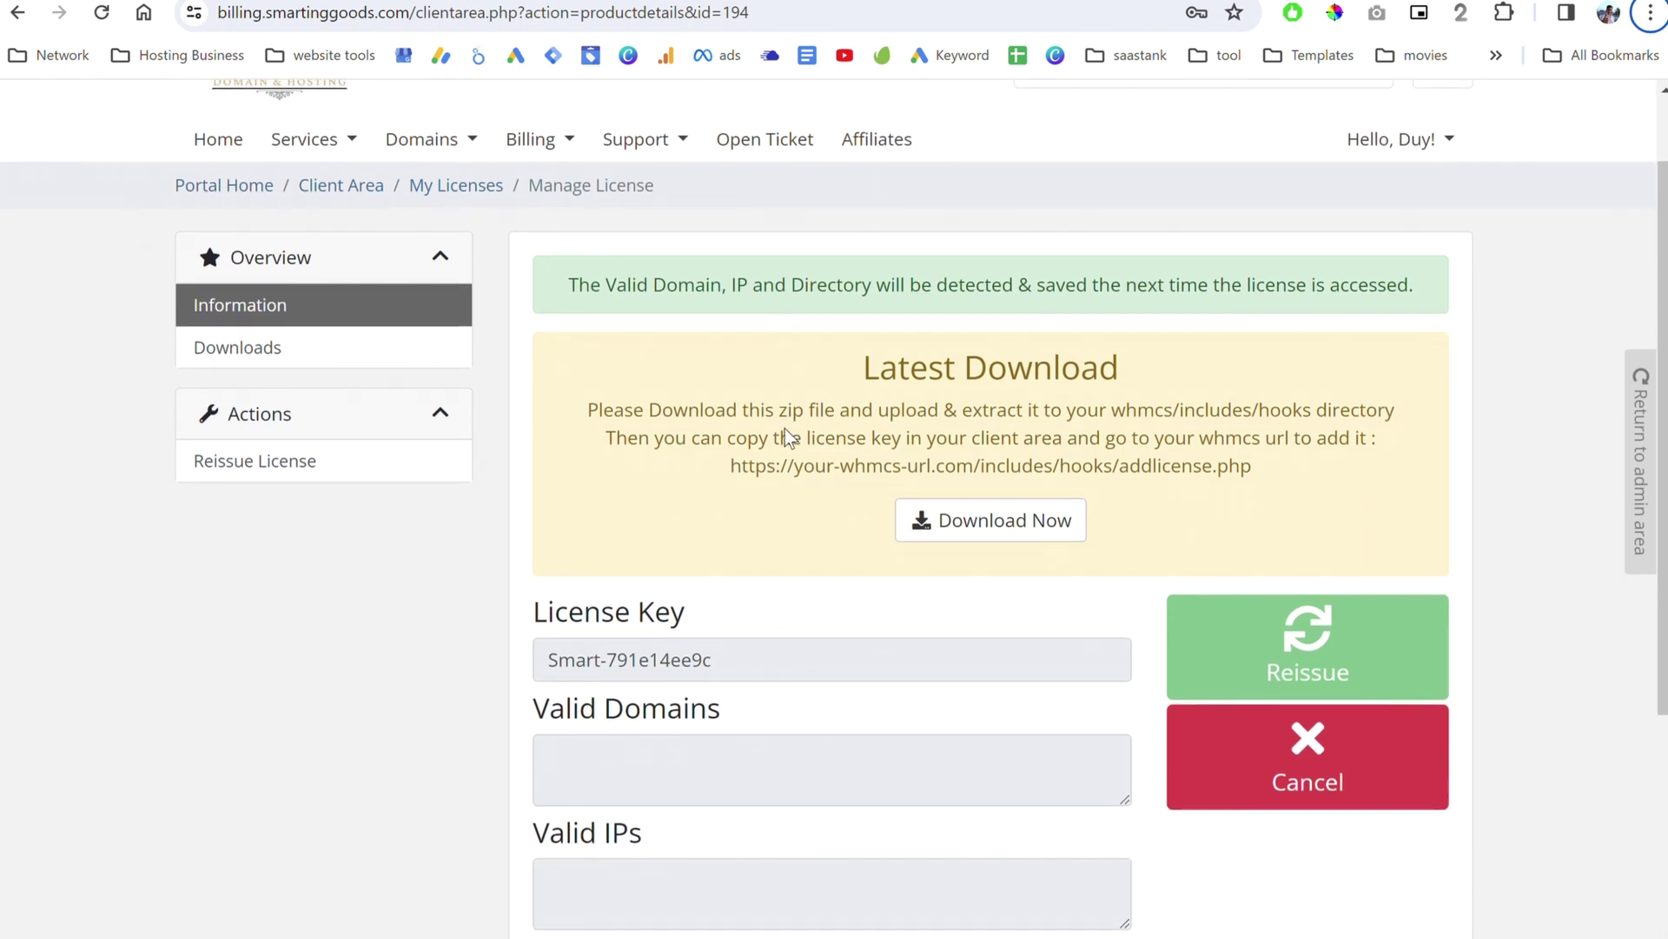
click(1028, 539)
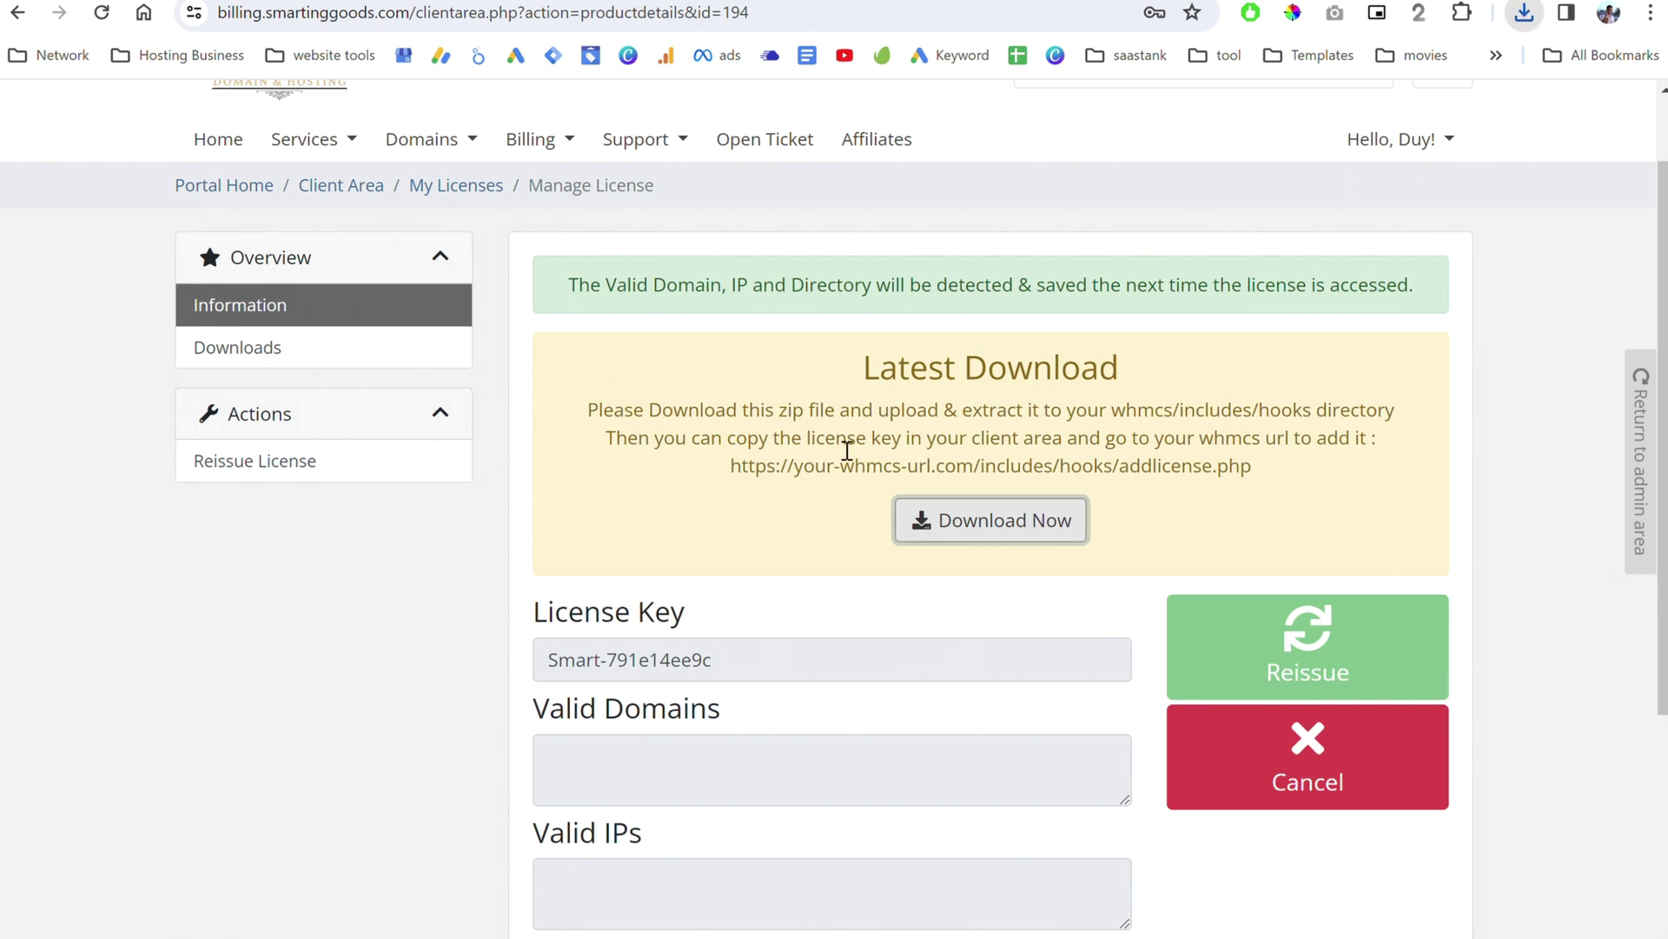
drag(1115, 415, 1402, 422)
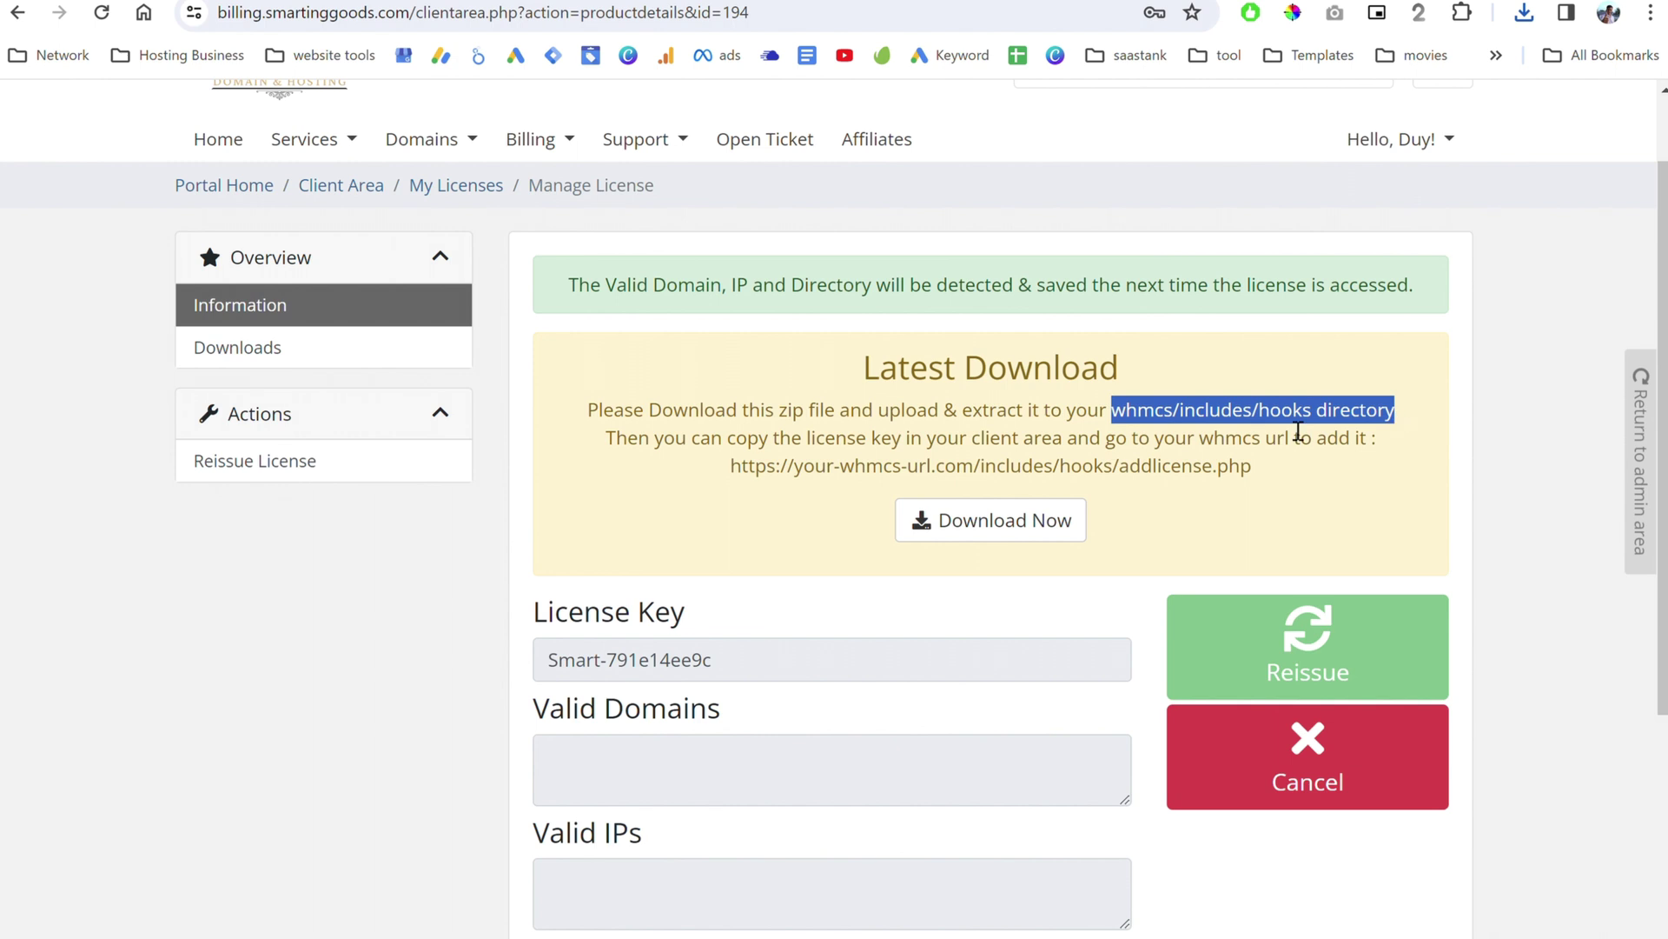
click(727, 465)
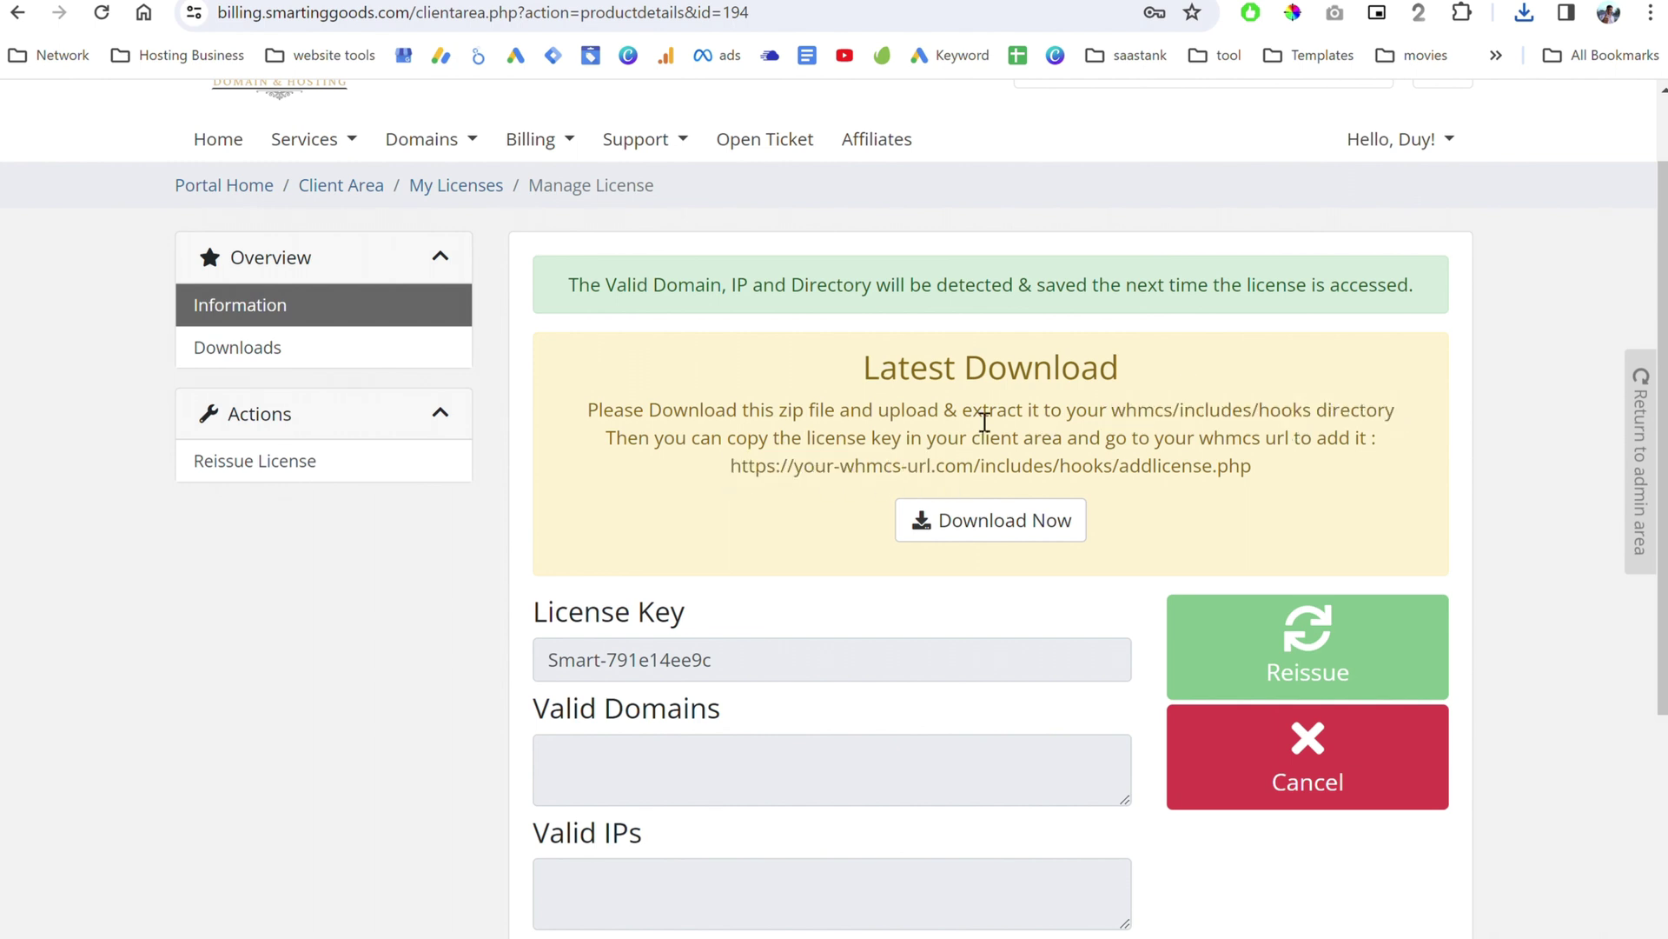
- Return to the WHMCS System hosting details, log in to its cPanel, and open the File Manager
click(18, 12)
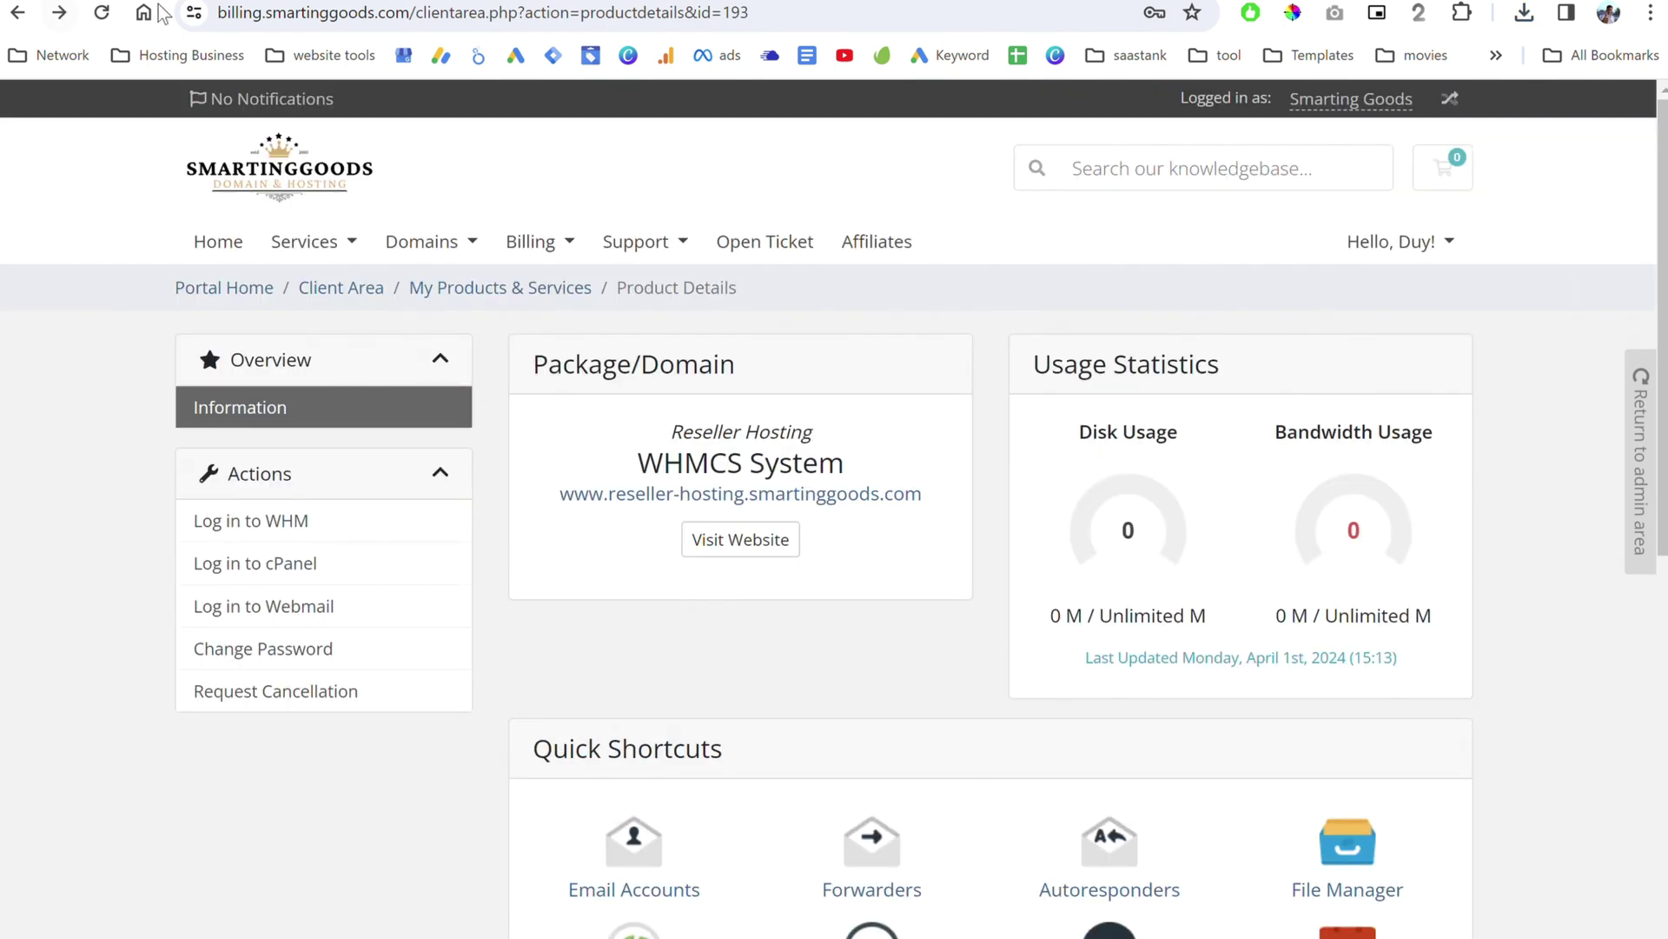
scroll(645, 722, down, 1)
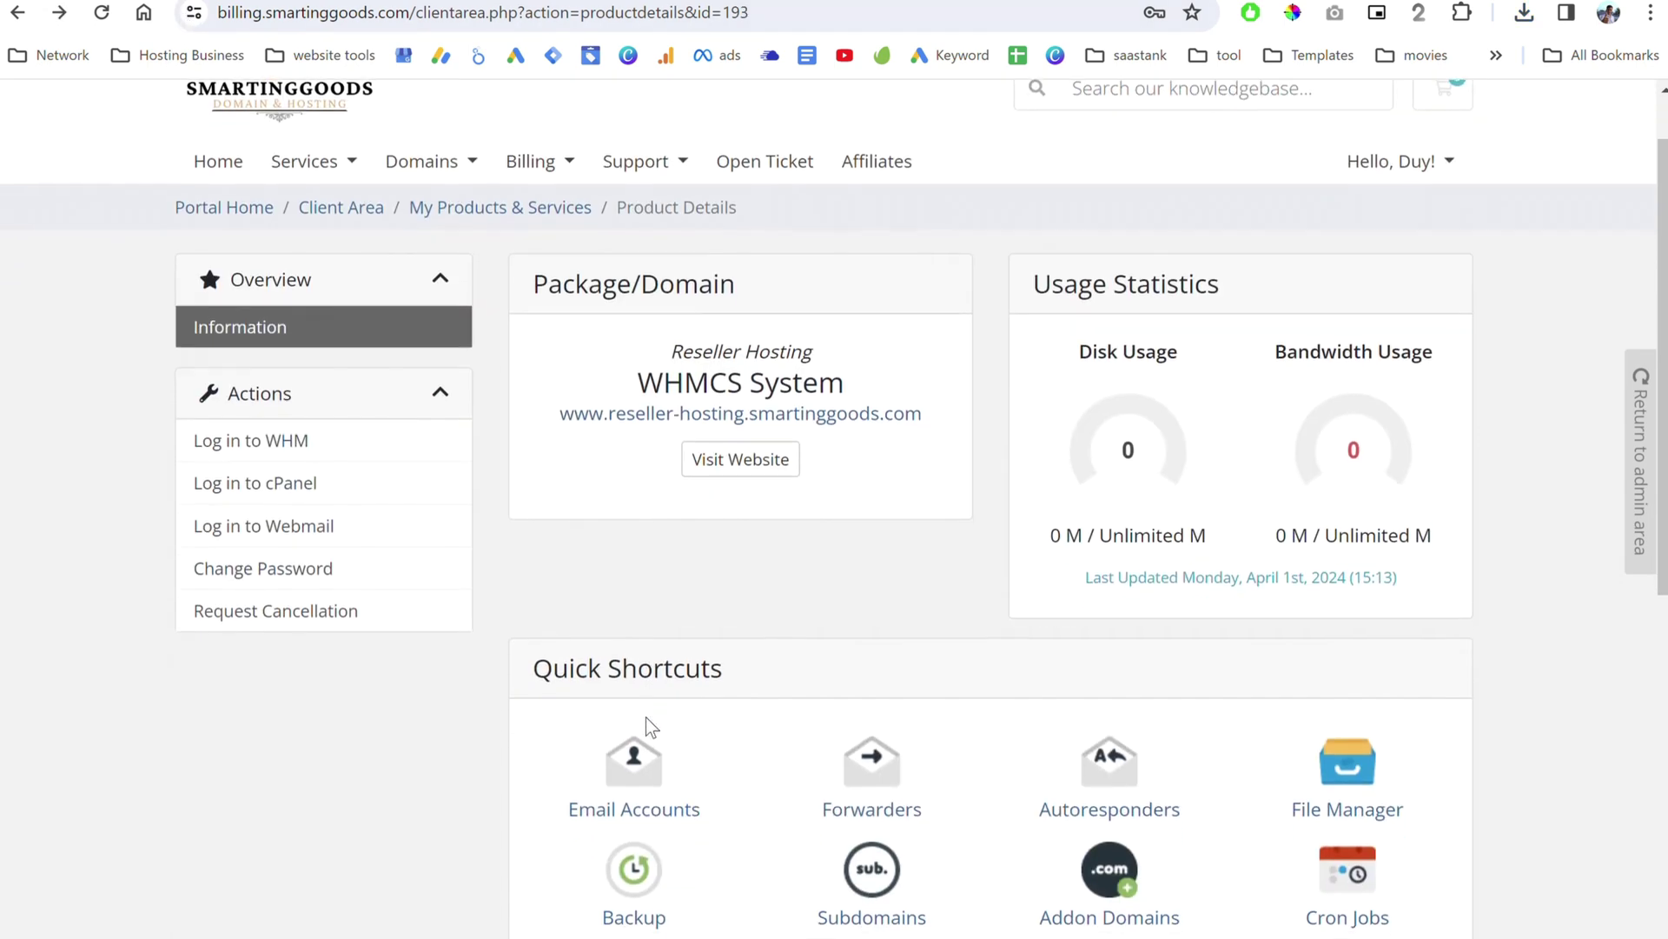
click(303, 480)
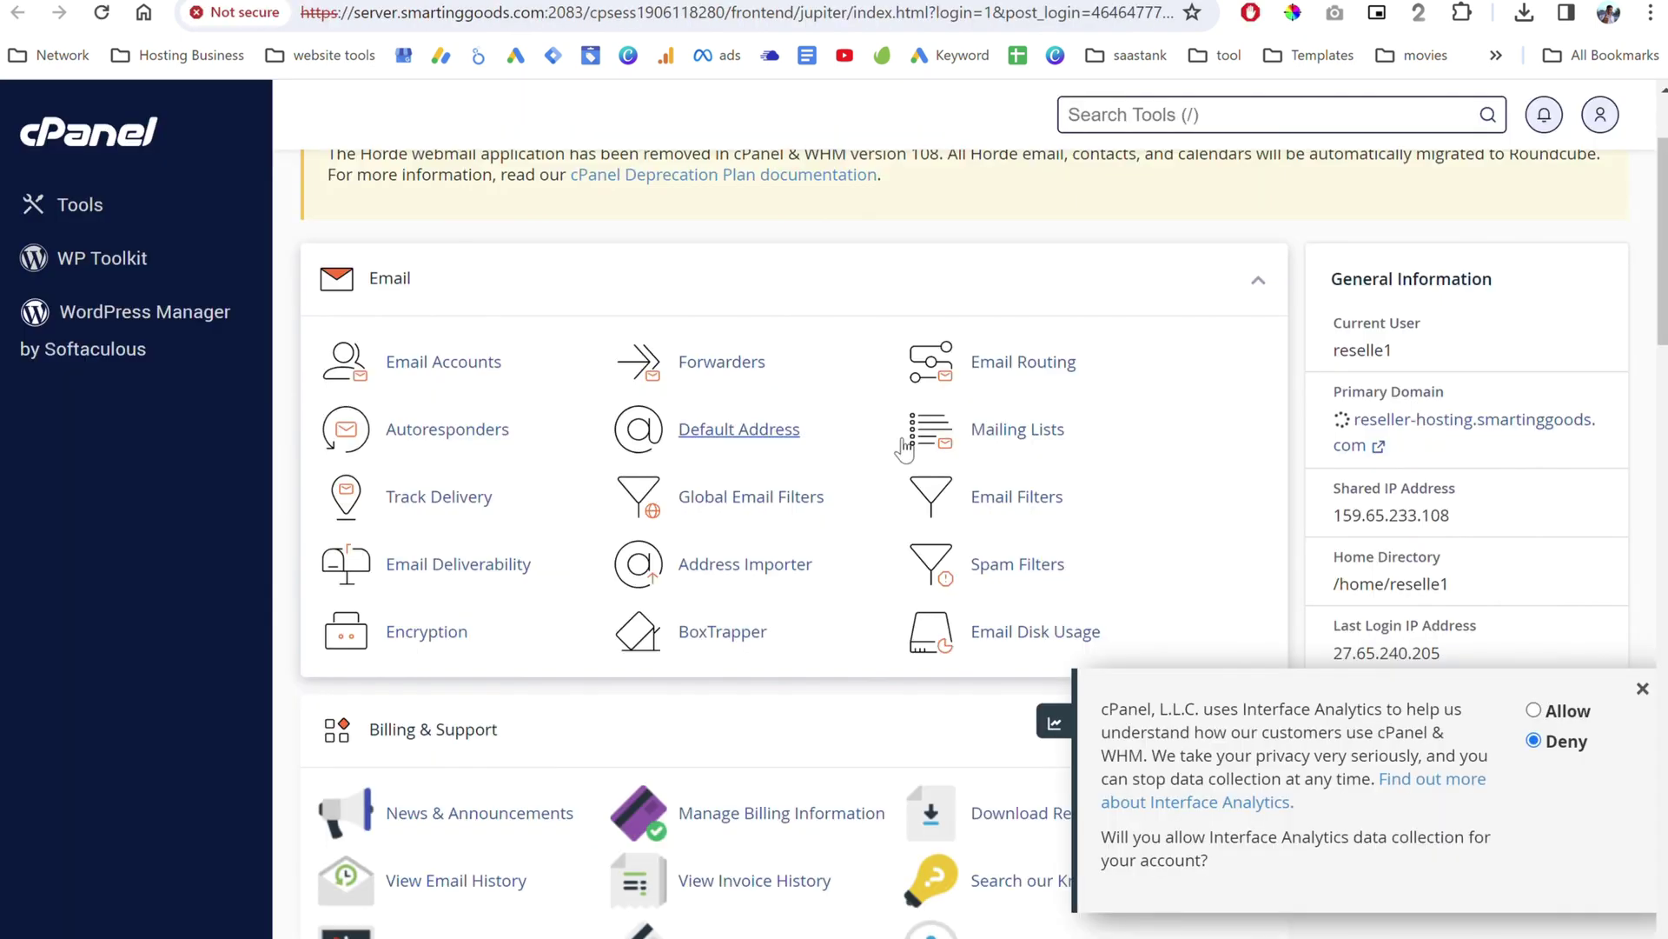
scroll(895, 440, down, 5)
scroll(899, 448, down, 1)
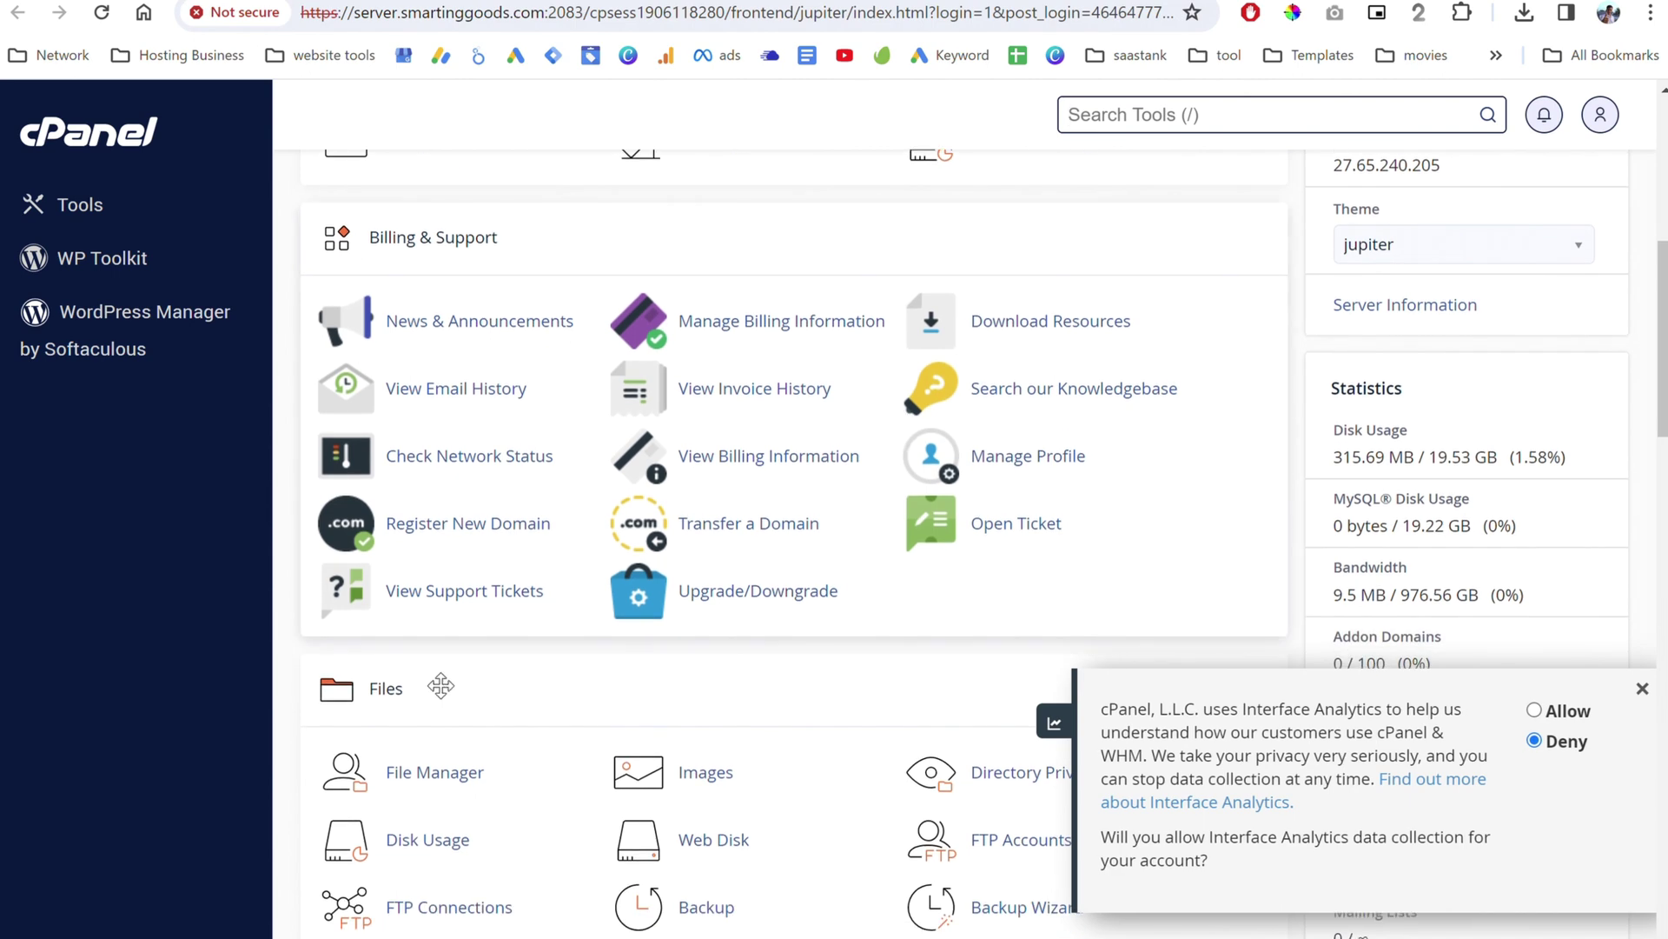
click(434, 788)
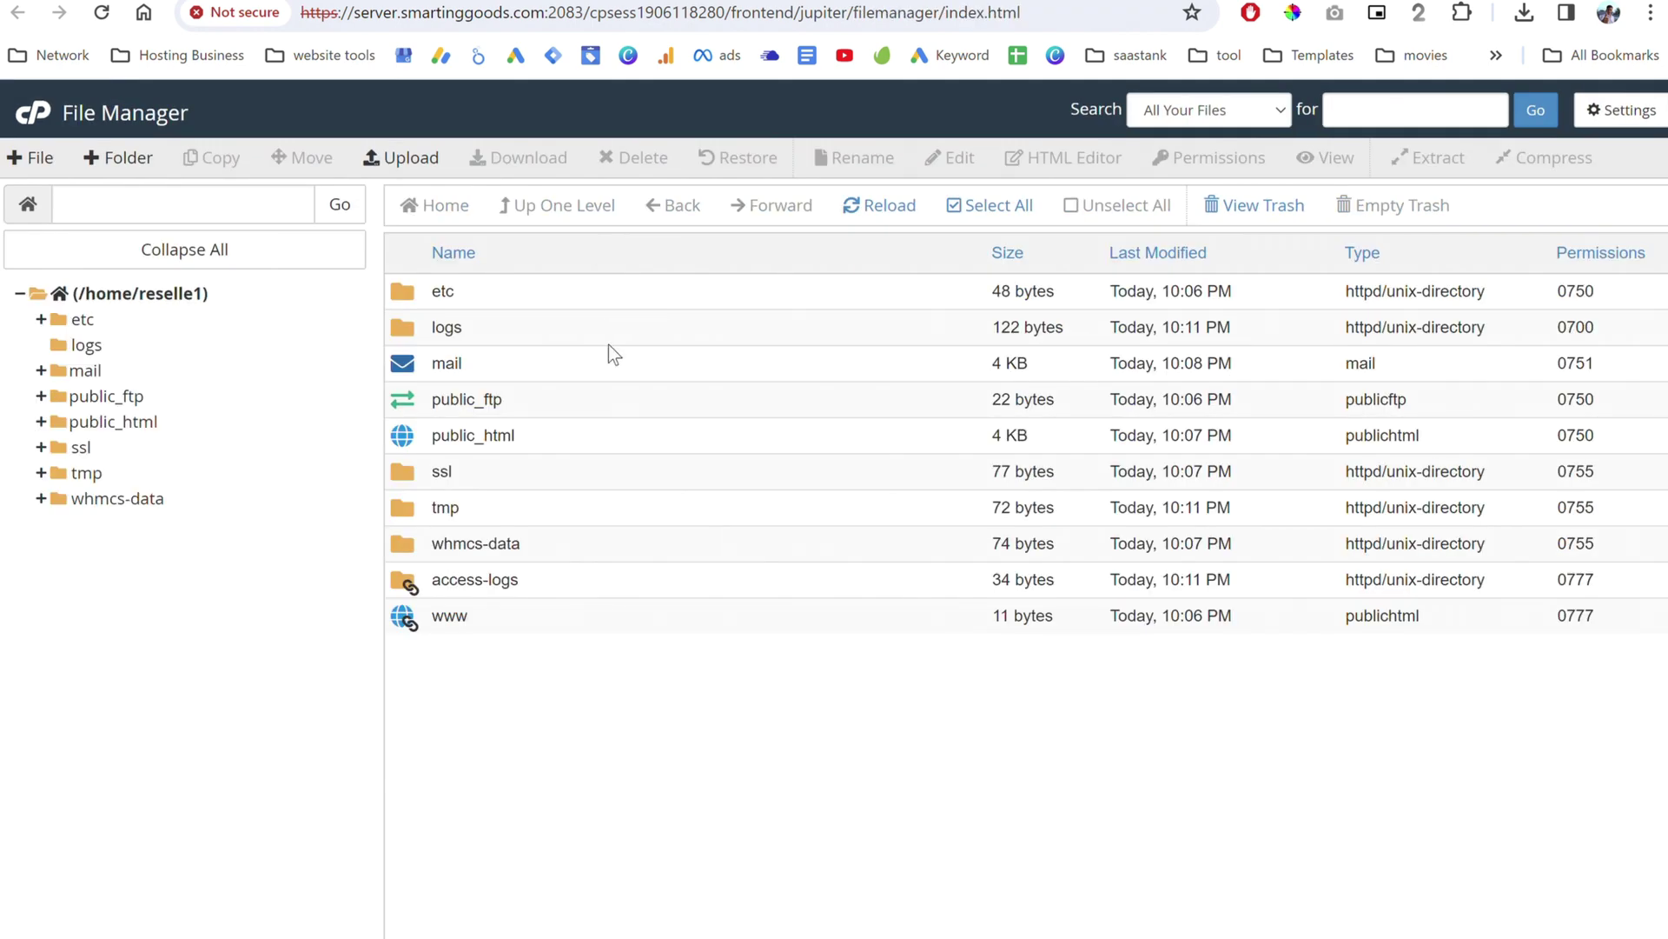
- Go to the public_html/includes/hooks folder
double_click(617, 436)
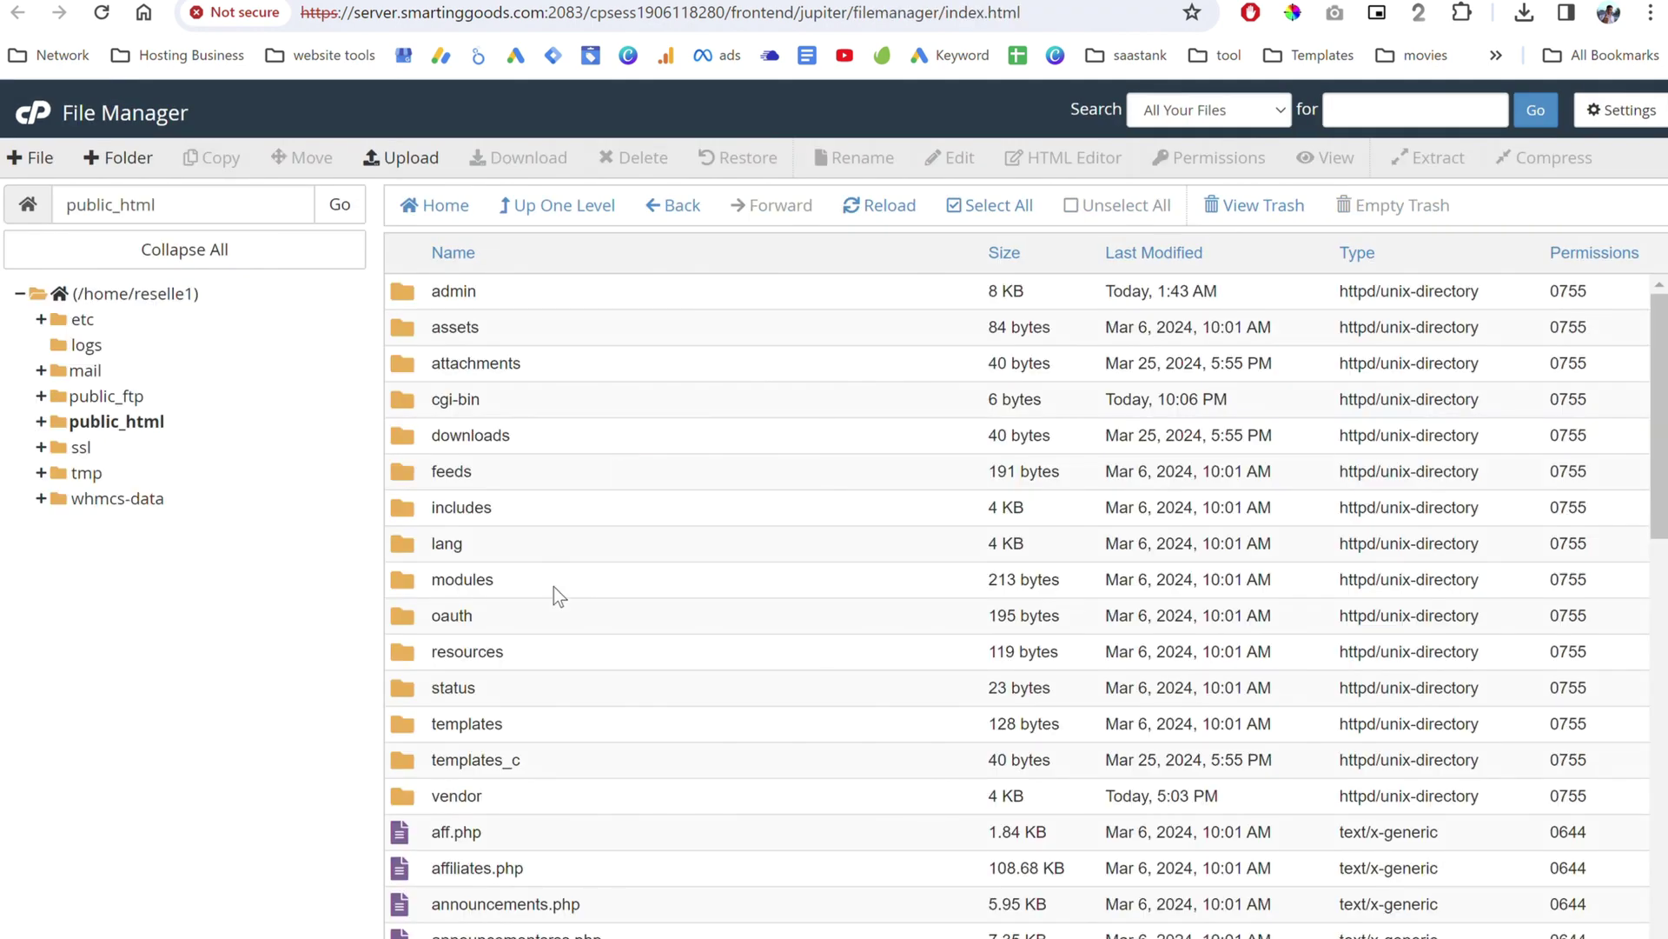
double_click(546, 513)
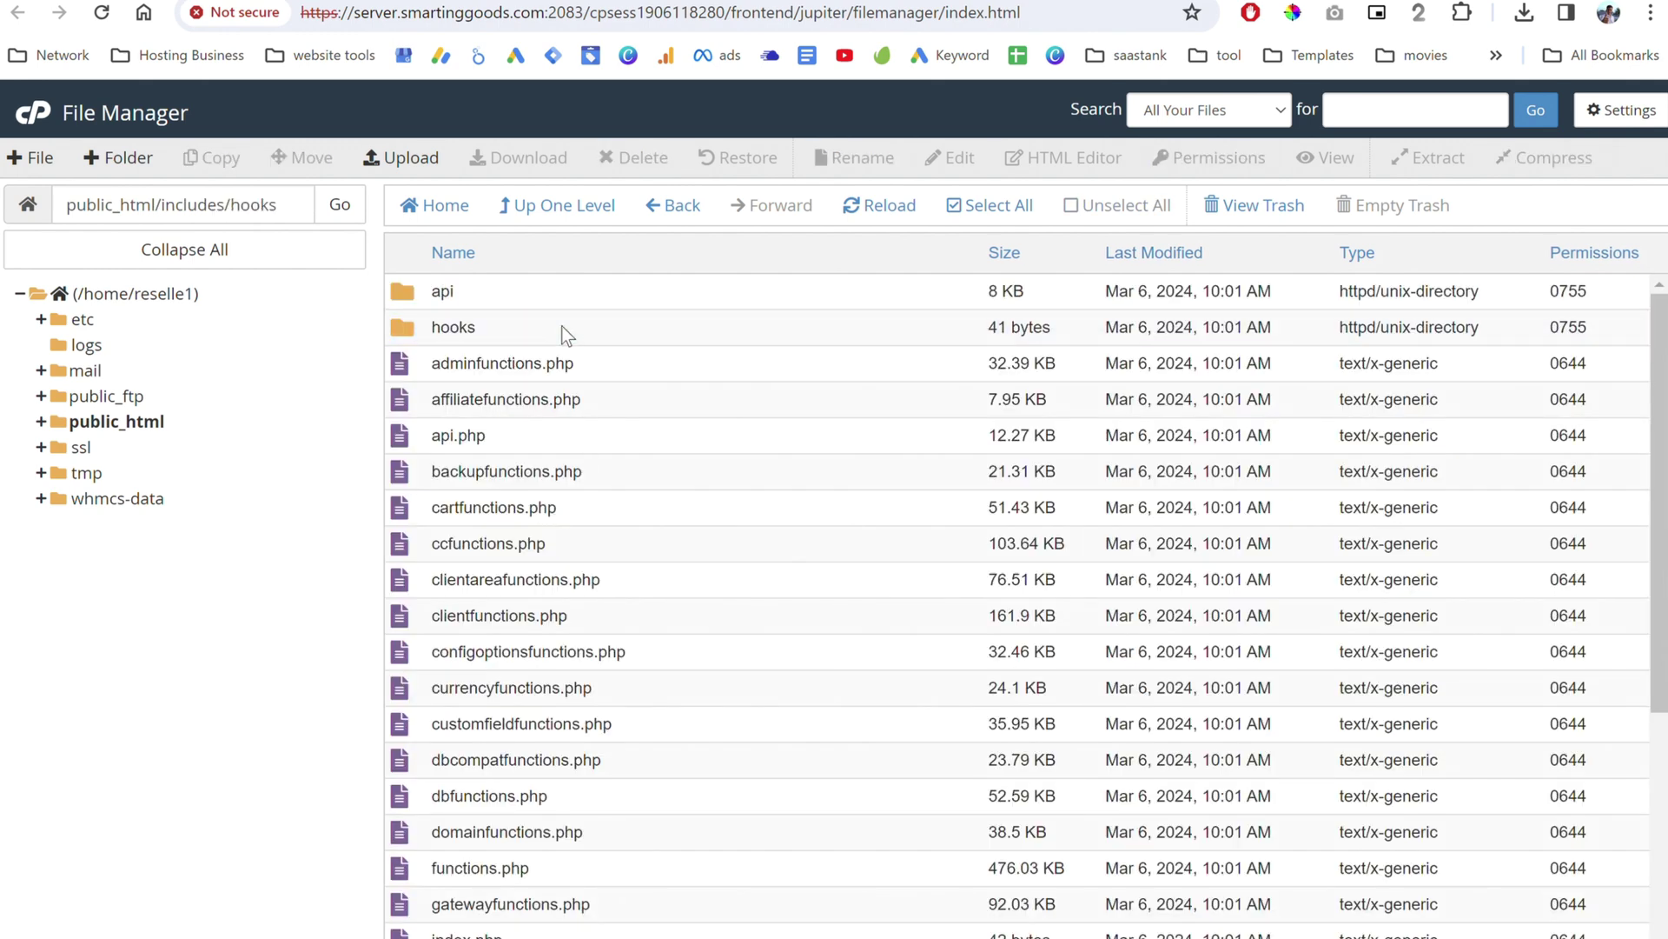
double_click(562, 327)
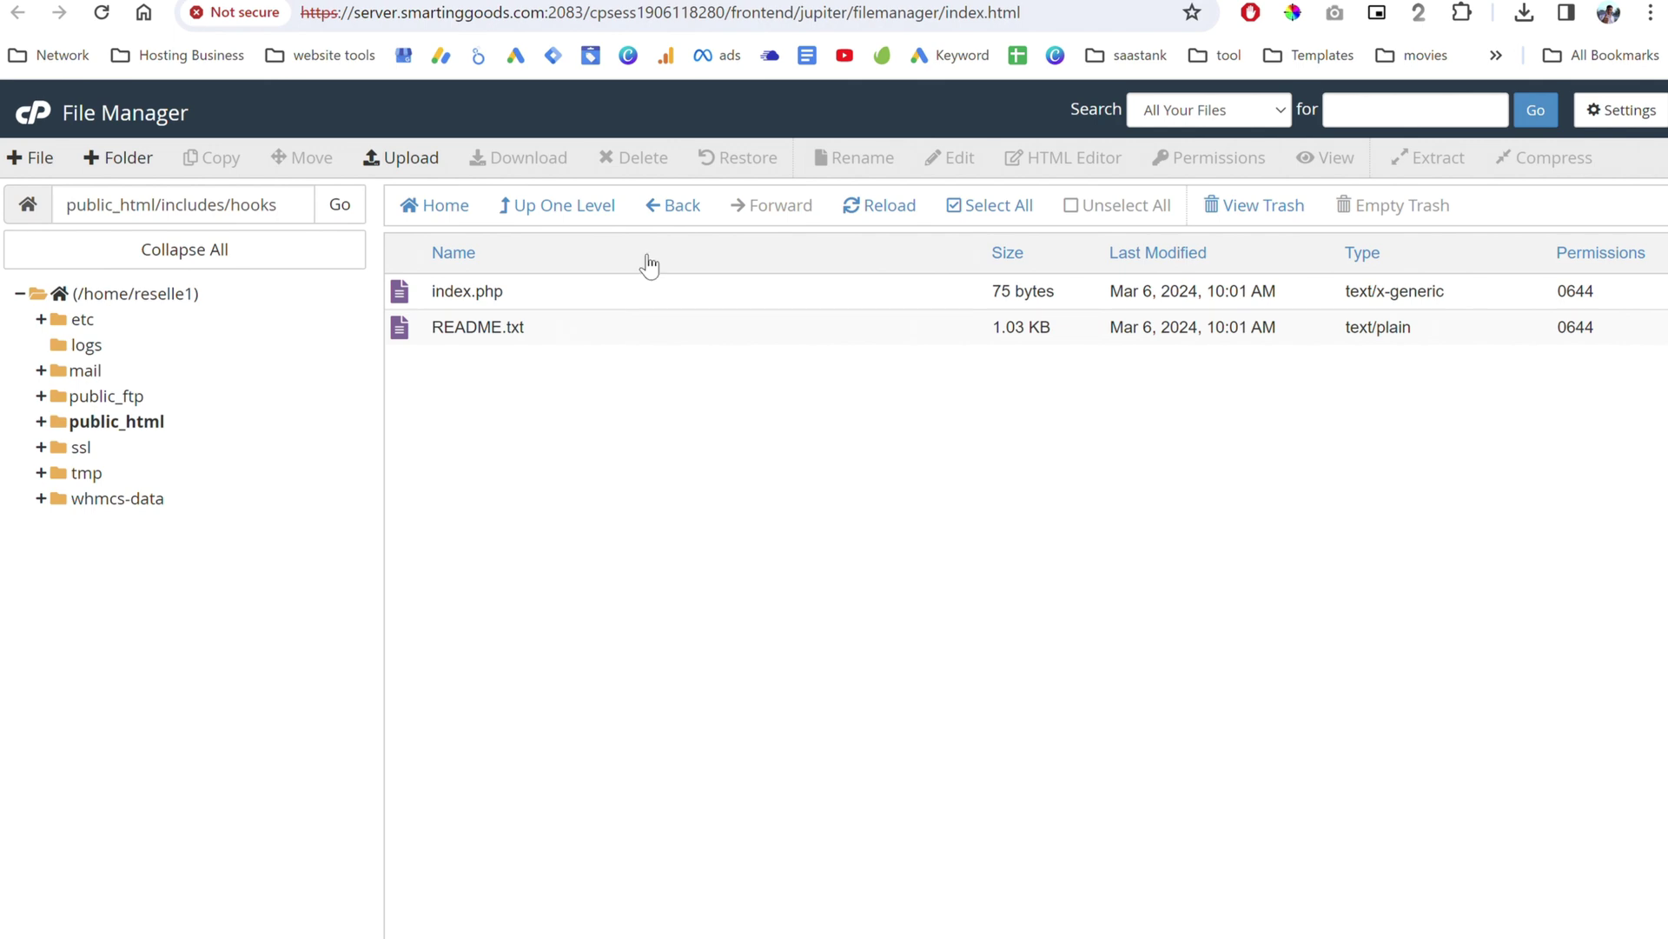
- Upload automation-script (1).zip to the hooks folder, reload the file list, and extract the archive there
click(400, 157)
click(885, 211)
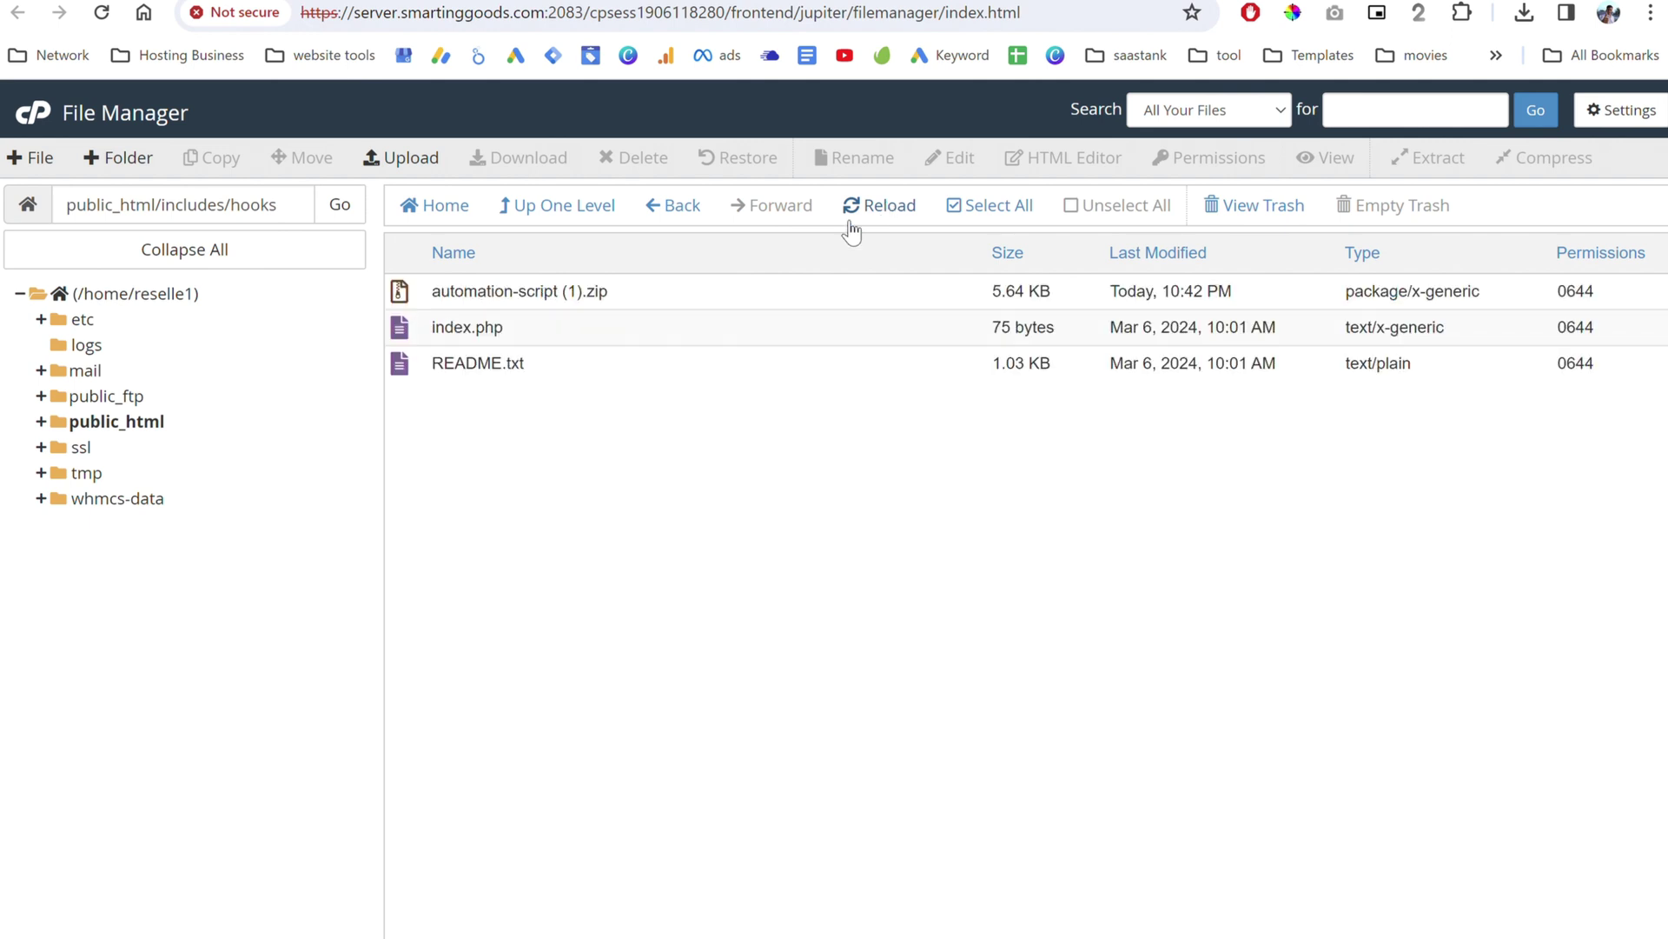
right_click(688, 294)
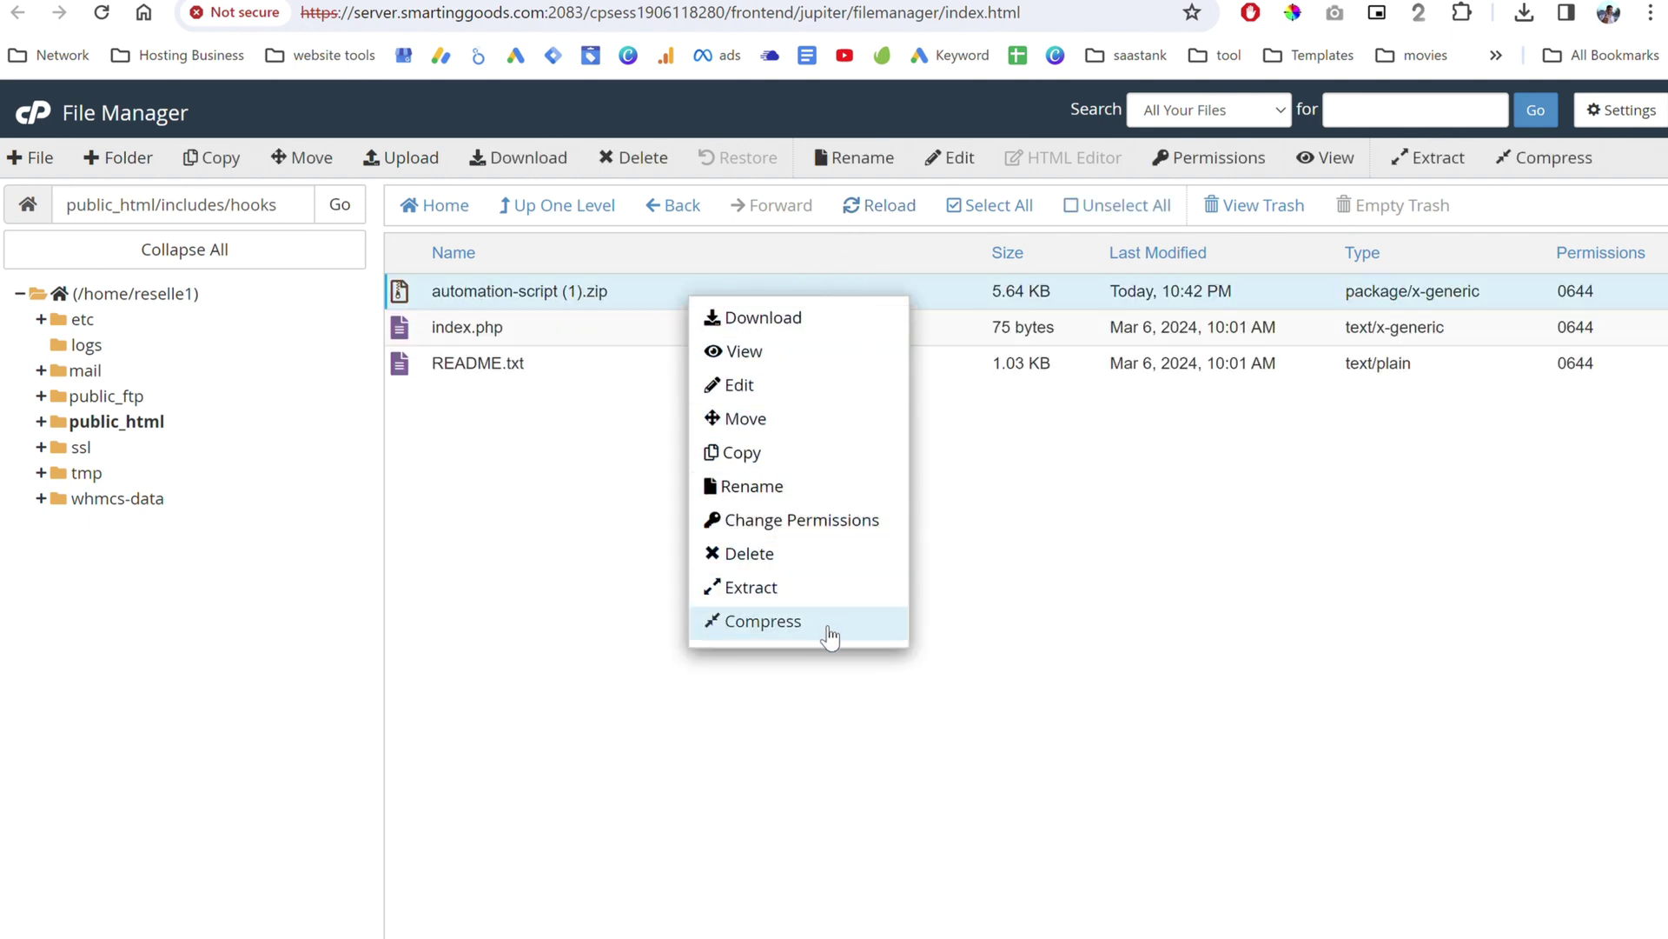
click(819, 588)
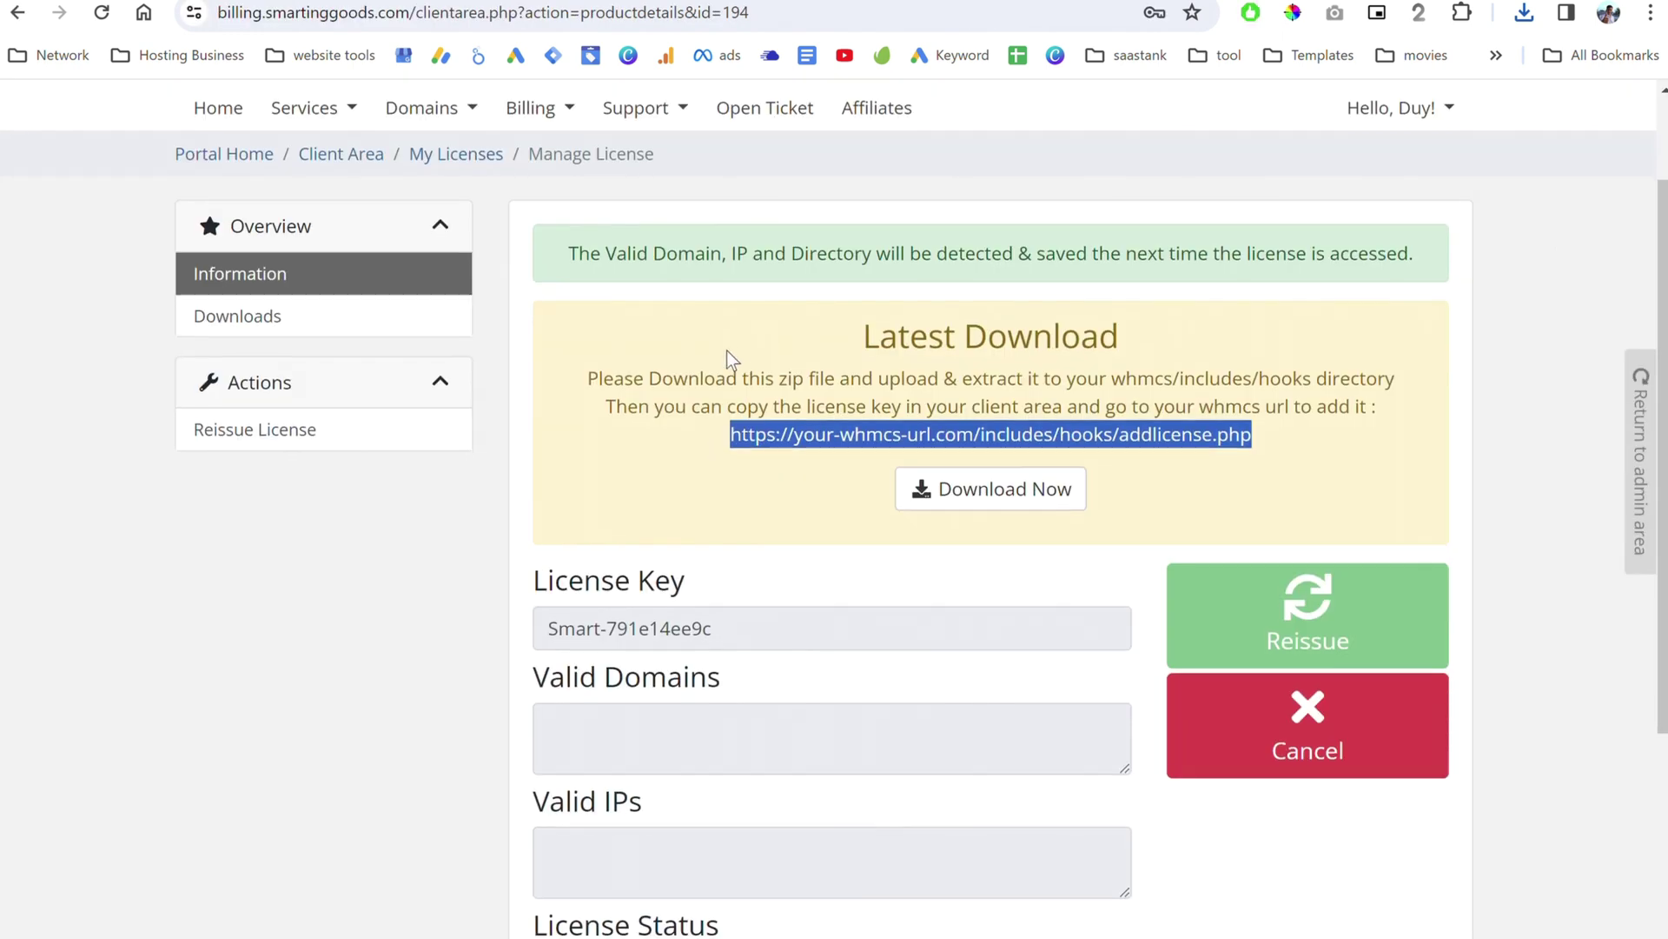
- Open the add-license URL from the download instructions in a new tab, replacing your-whmcs-url with reseller-hosting.smartinggoods
scroll(728, 353, down, 1)
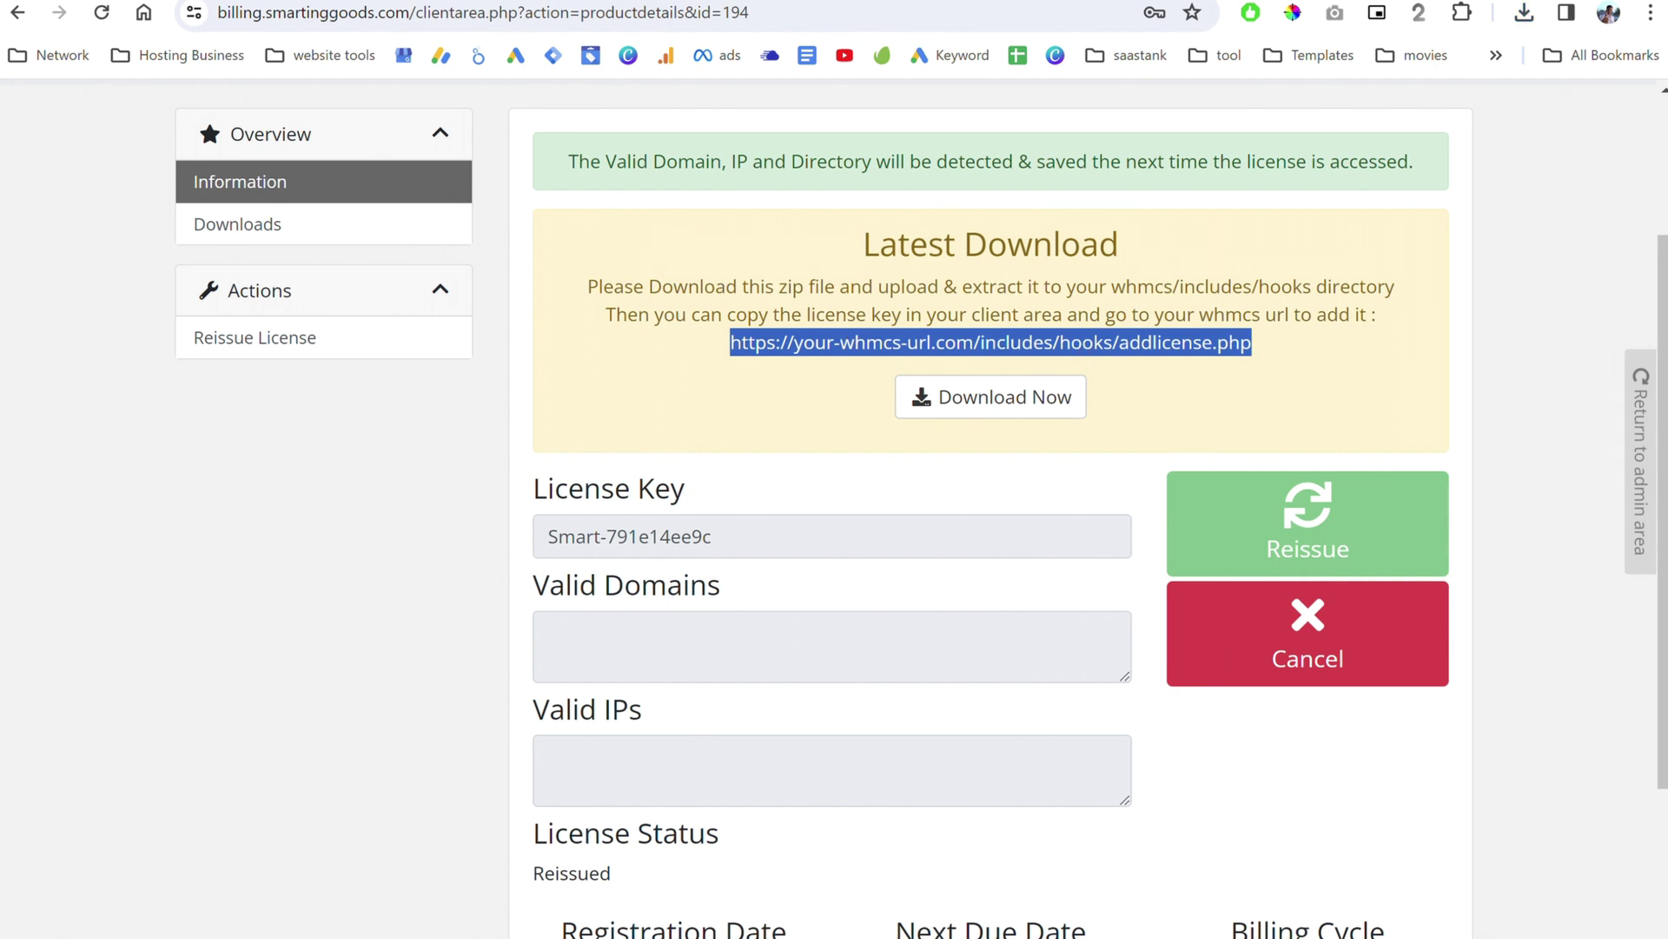
key(ctrl+t)
text(https://your-whmcs-url.com/includes/hooks/addlicense.php)
drag(401, 12, 289, 15)
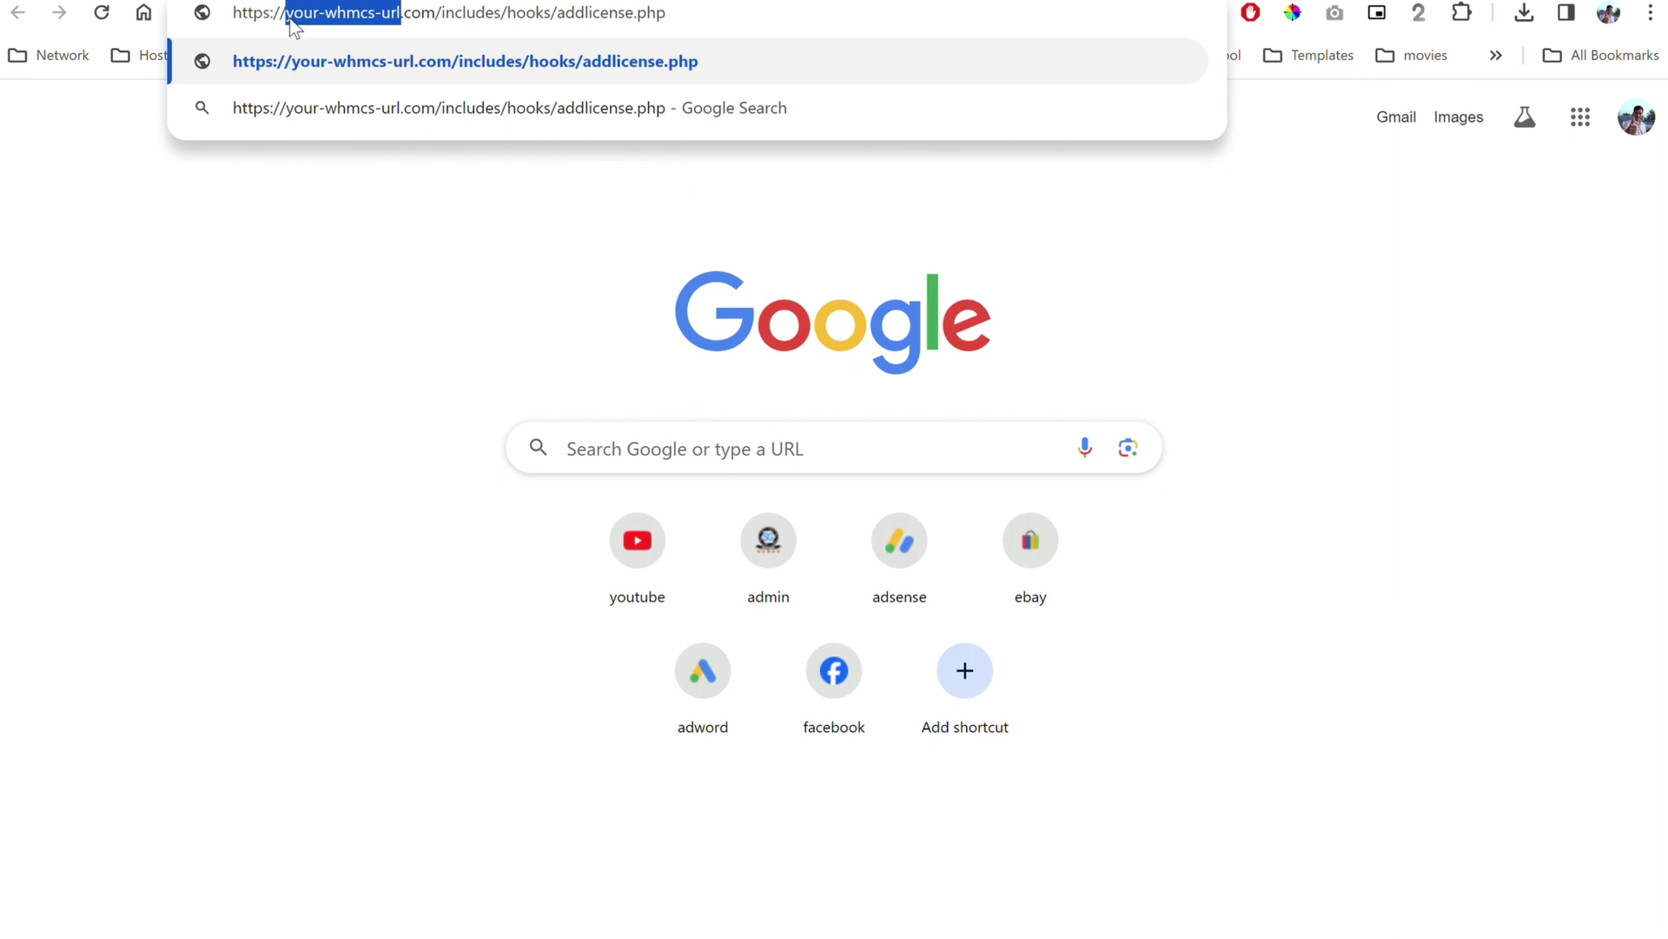
text(reseller-hosting.smartinggoods)
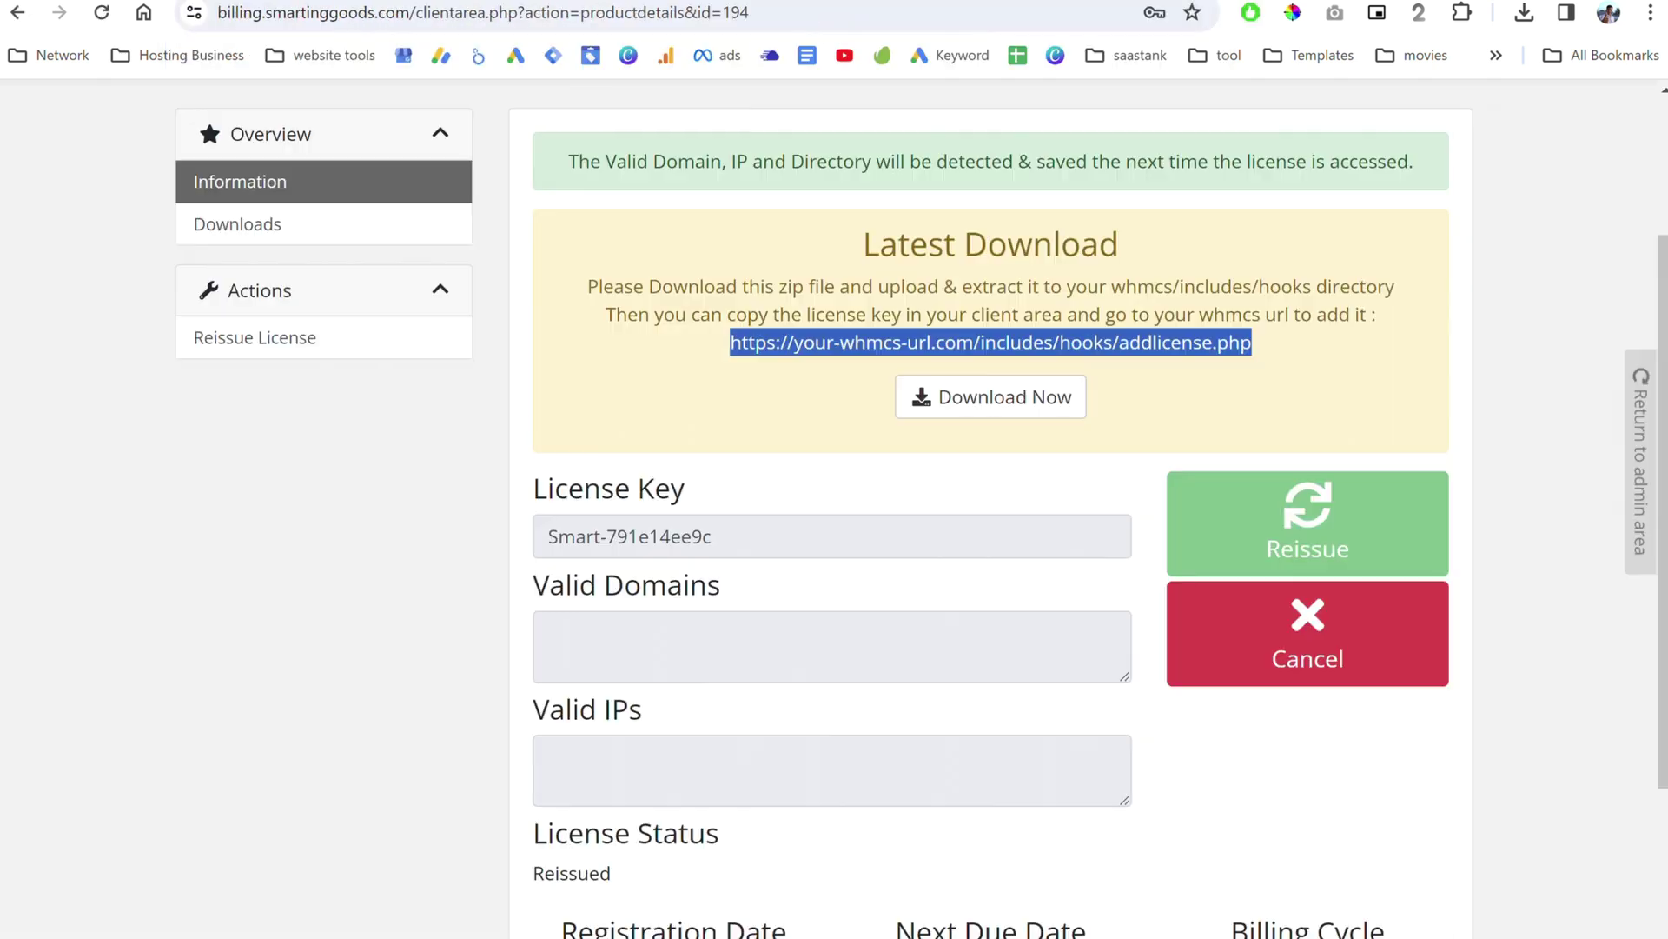
- Copy the script's license key from its license page, paste it into the add-license form, and add it
drag(808, 551, 549, 551)
key(ctrl+c)
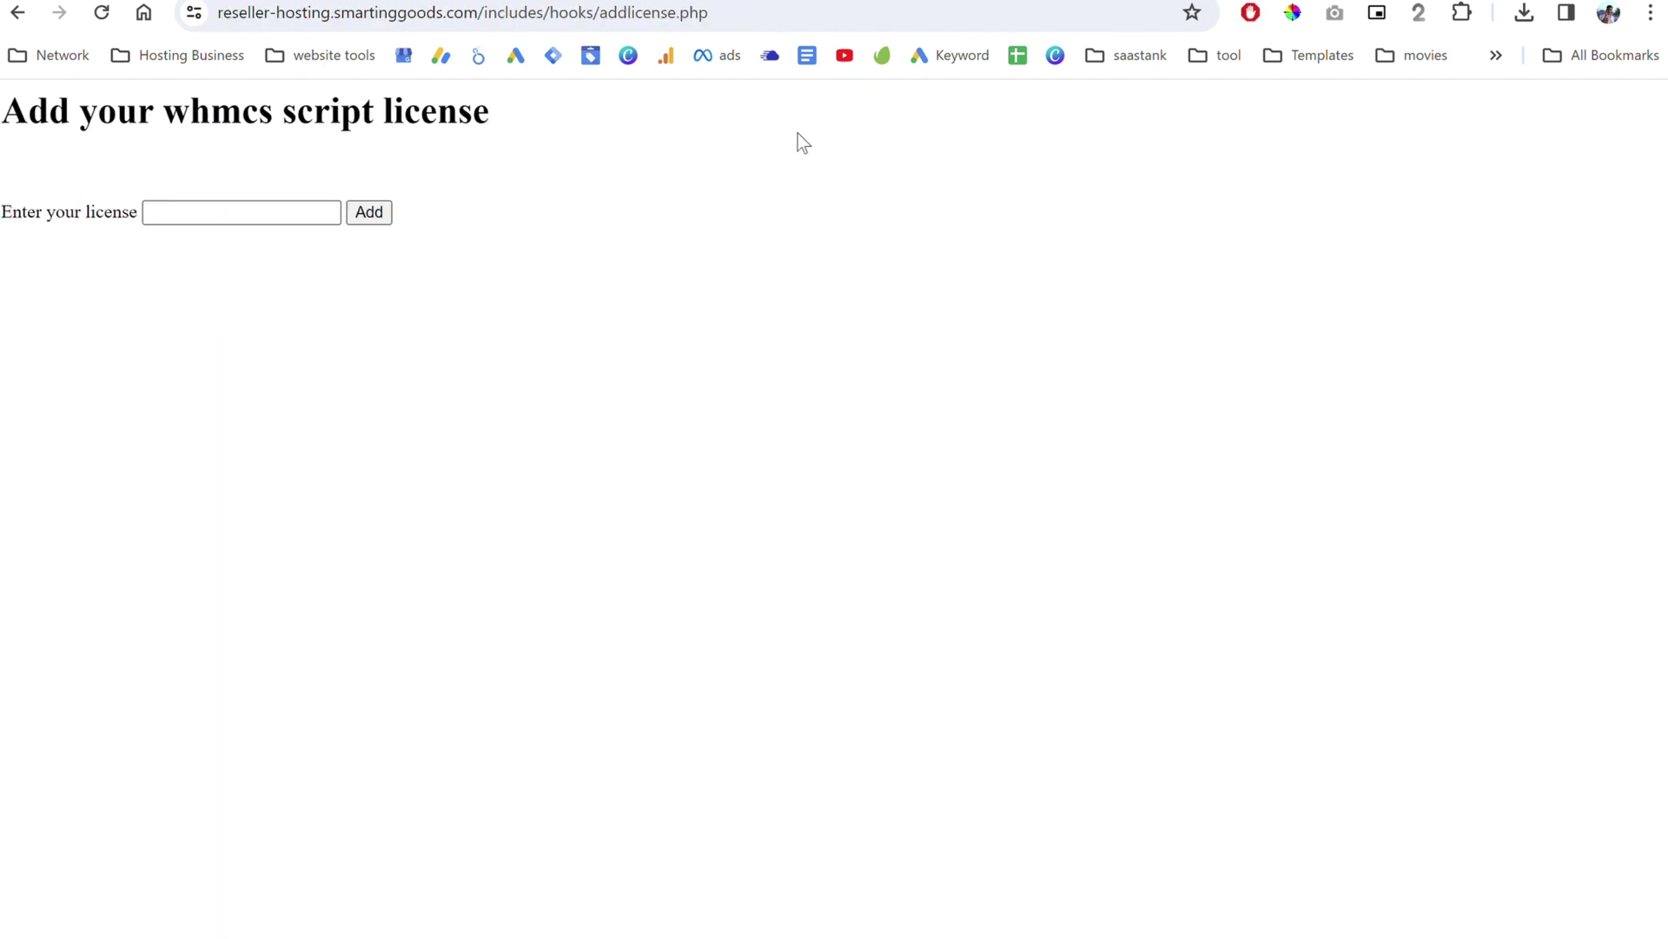
click(298, 220)
key(ctrl+v)
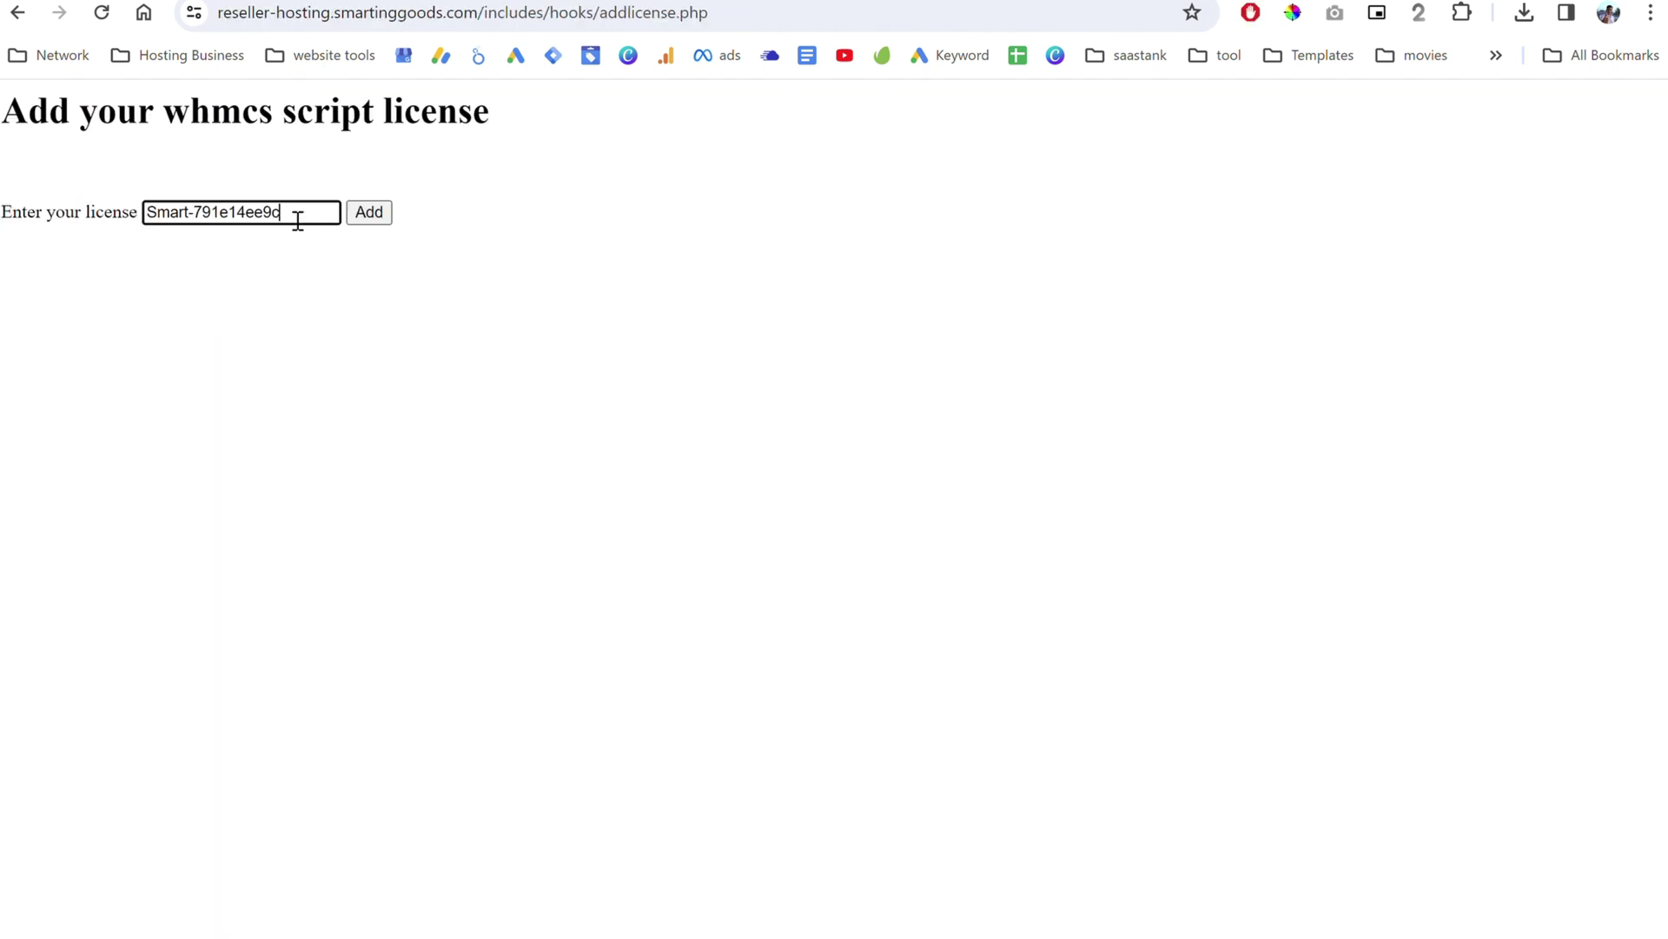
click(371, 215)
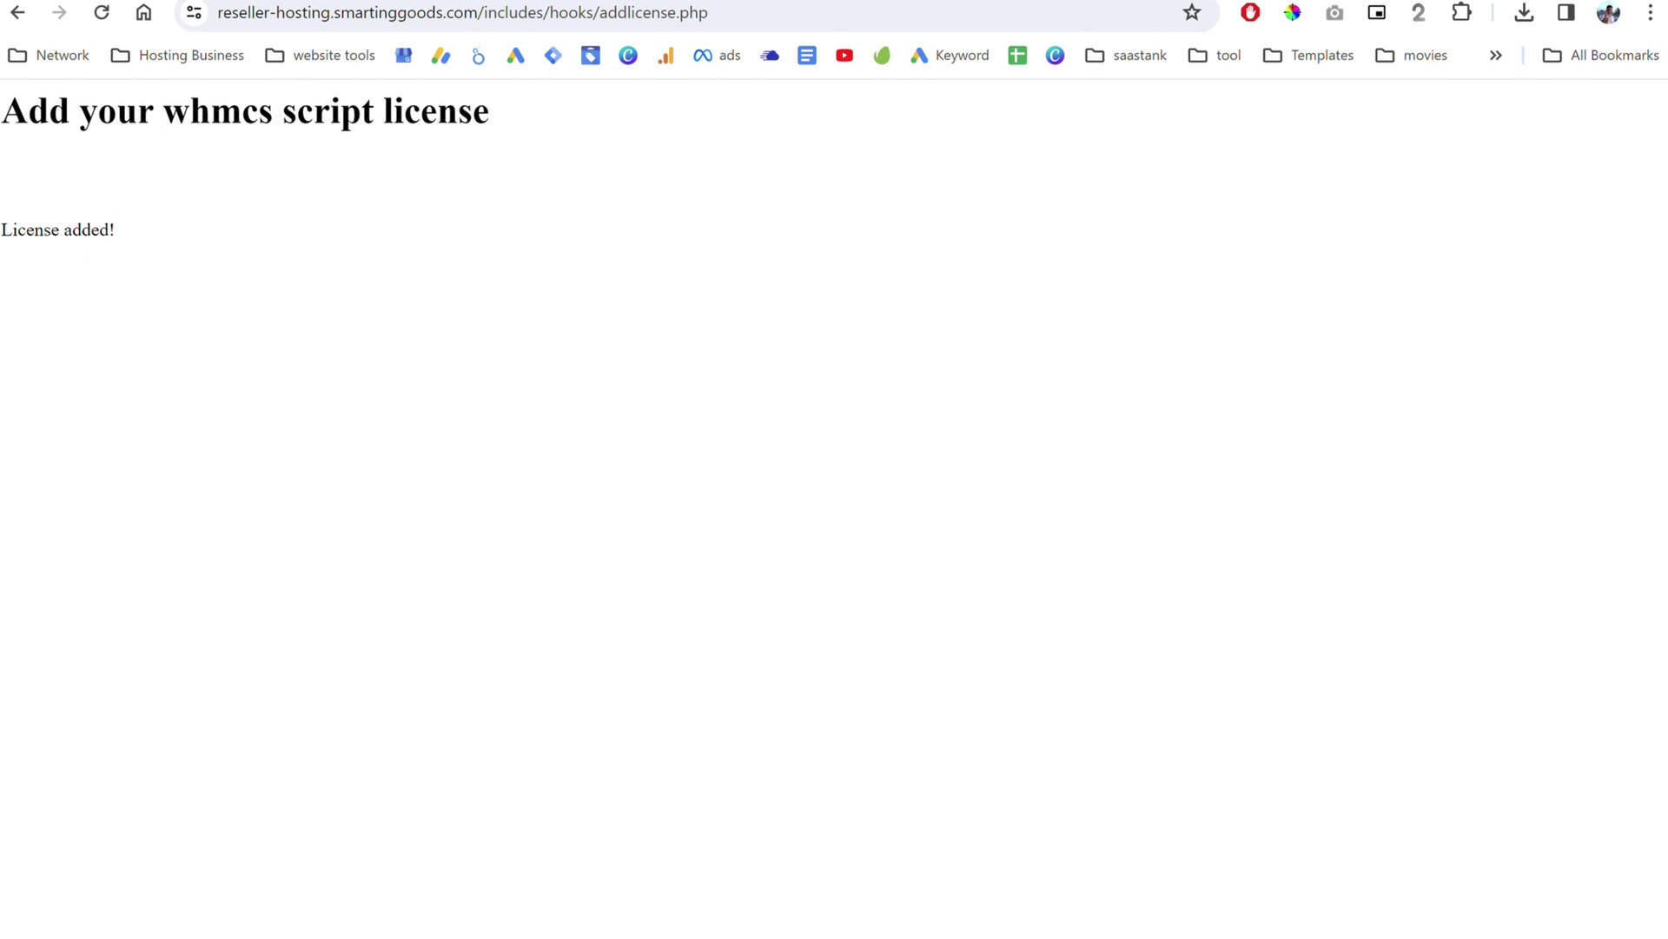
- Switch to the automation script open in the cPanel file editor and set the product ID in after_module_create's products array to 2
key(ctrl+Tab)
scroll(579, 598, down, 20)
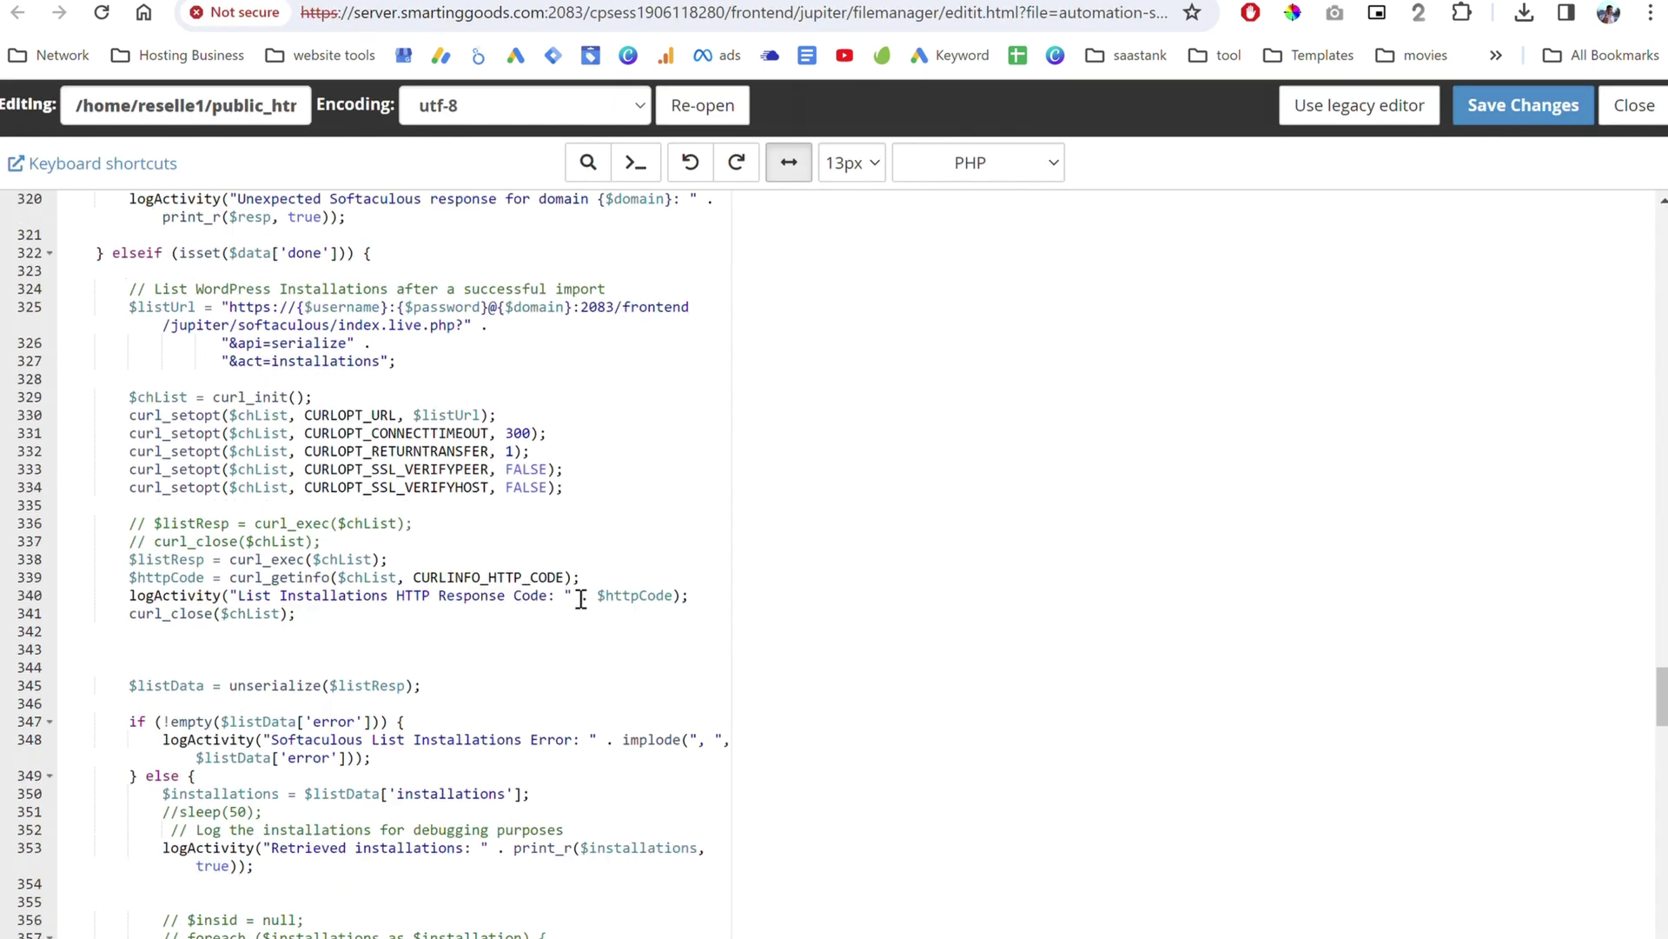
scroll(582, 599, down, 7)
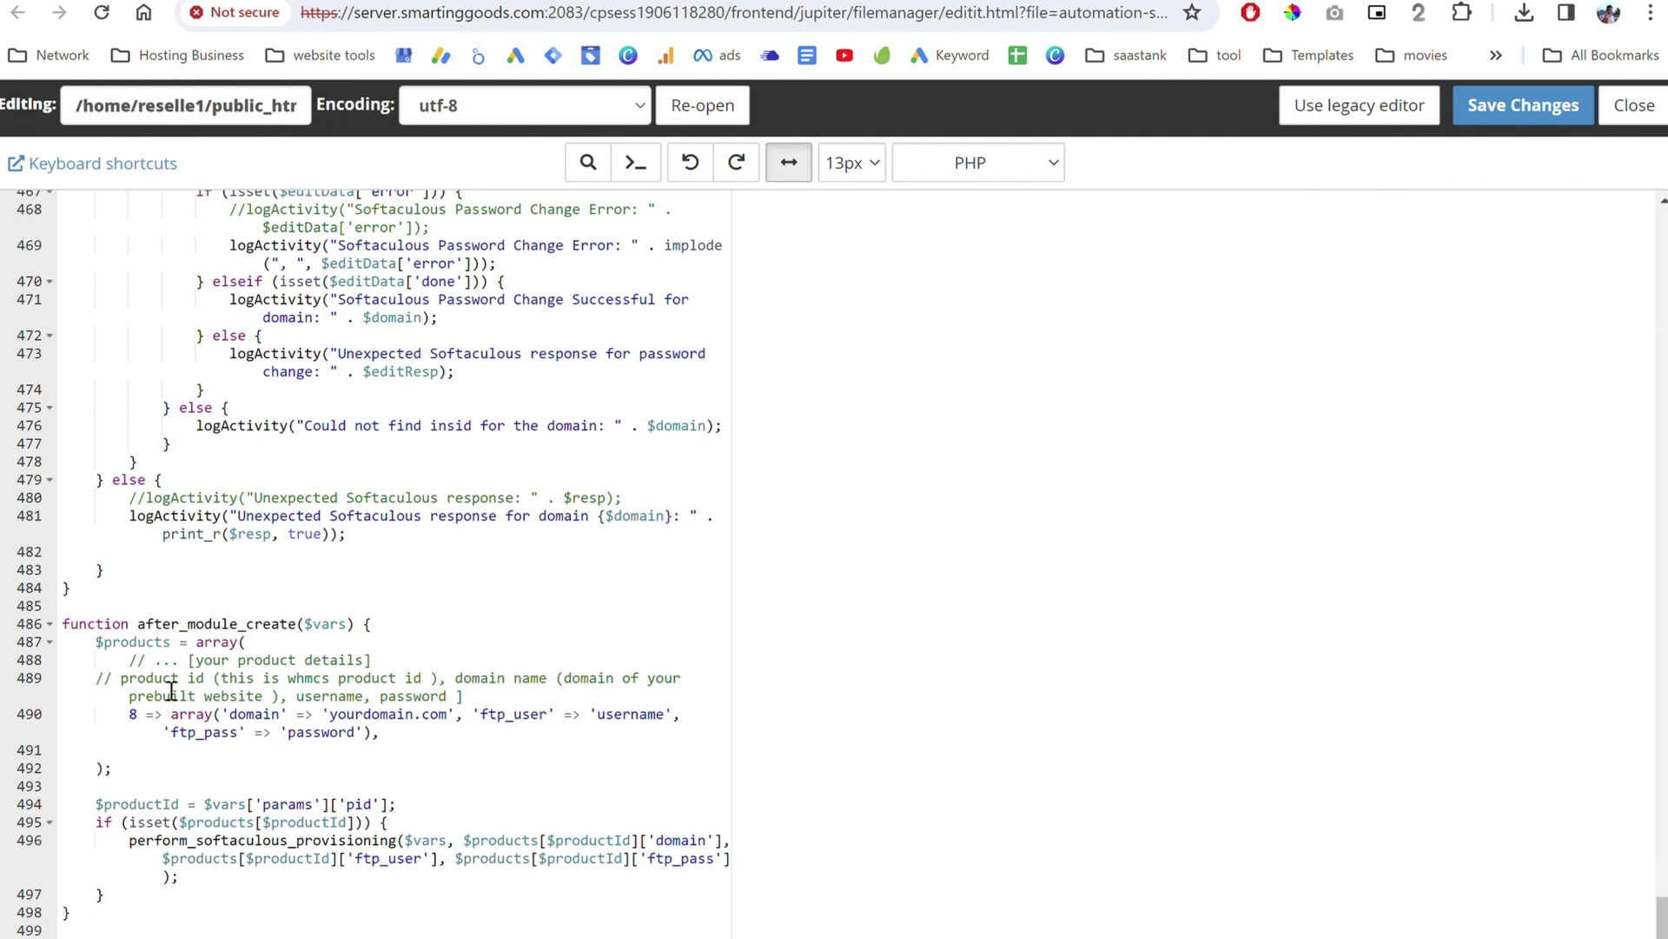
click(150, 719)
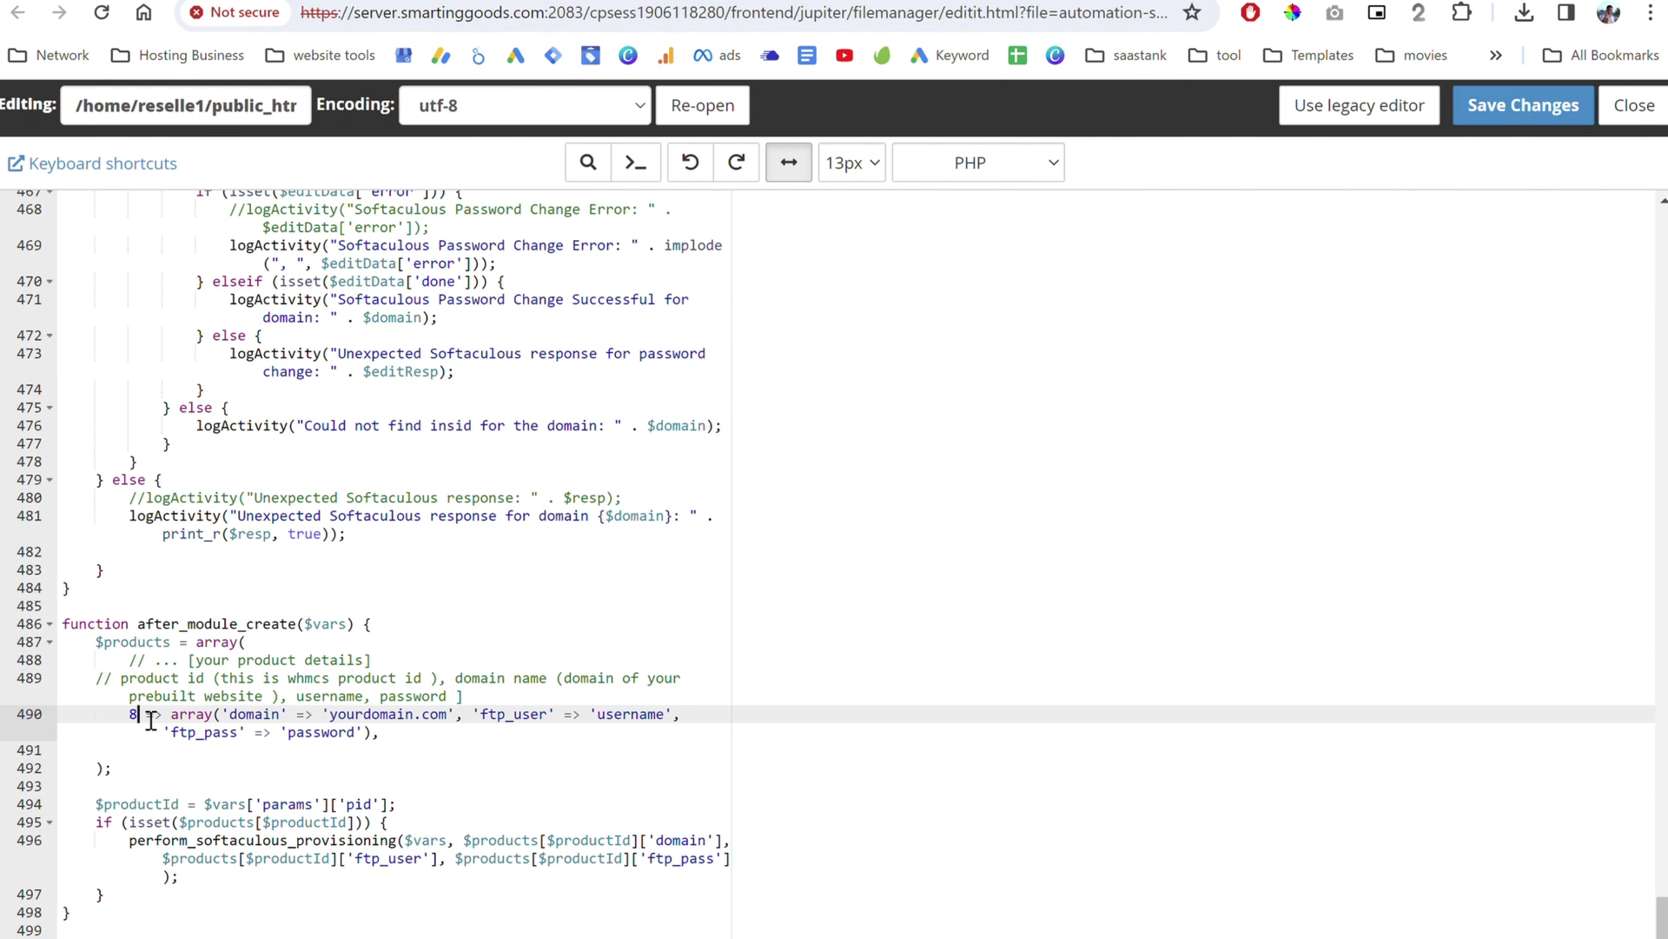
key(BackSpace)
text(2)
- Review the domain, FTP username and FTP password placeholders in the product entry of the products array
drag(342, 724, 459, 734)
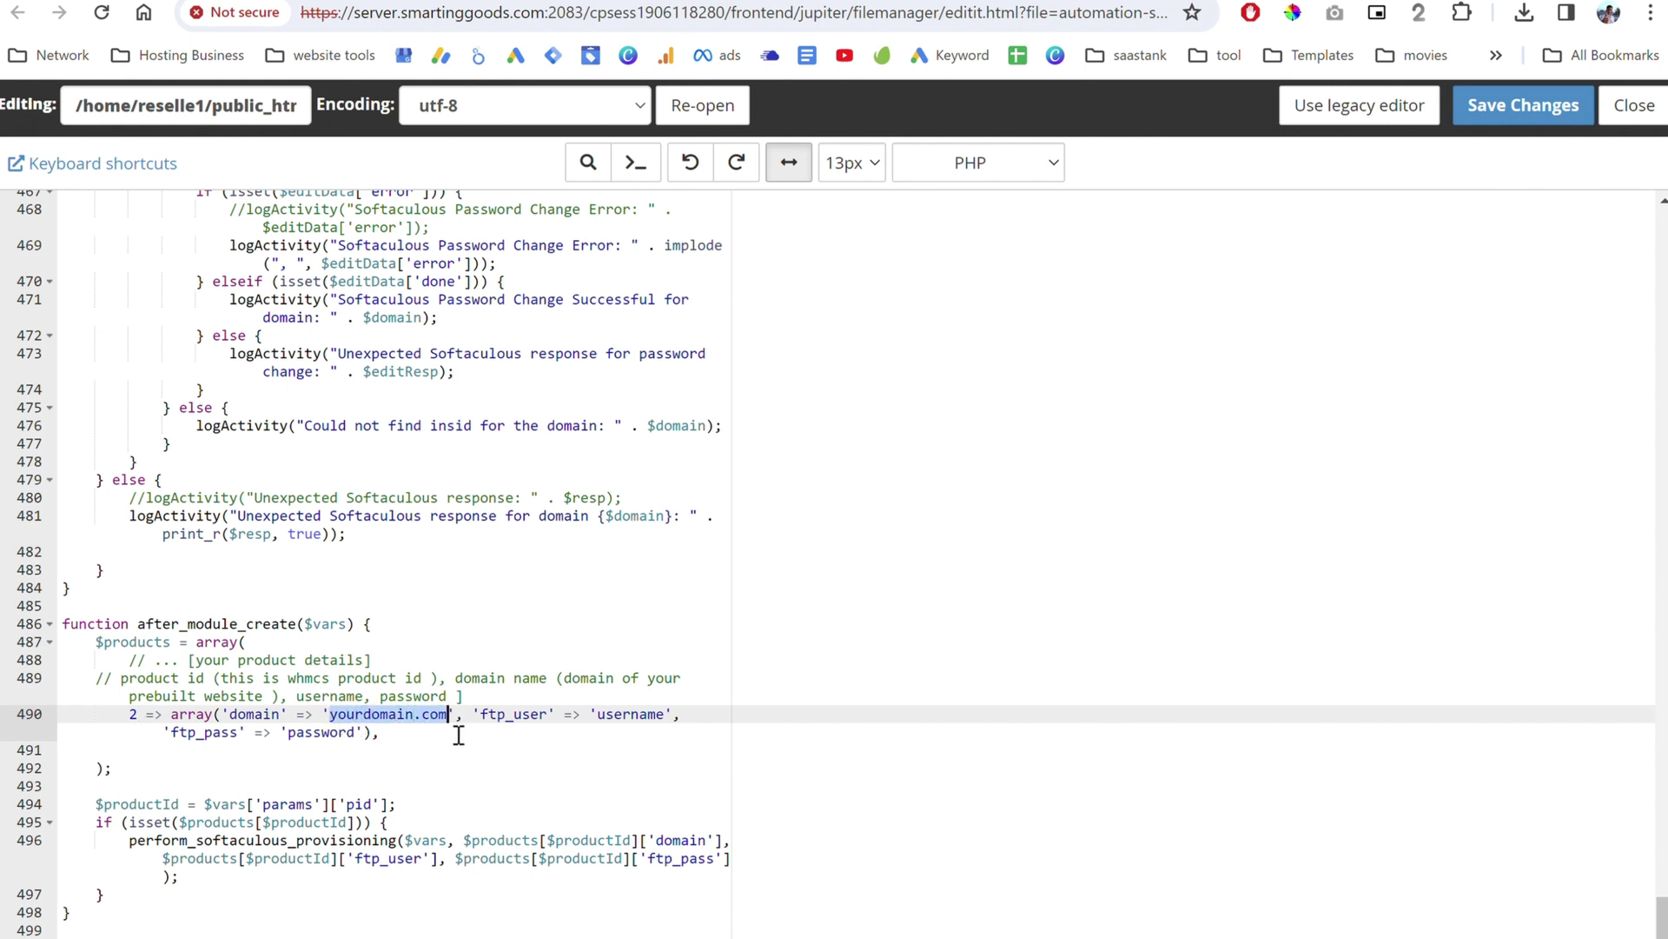
double_click(645, 731)
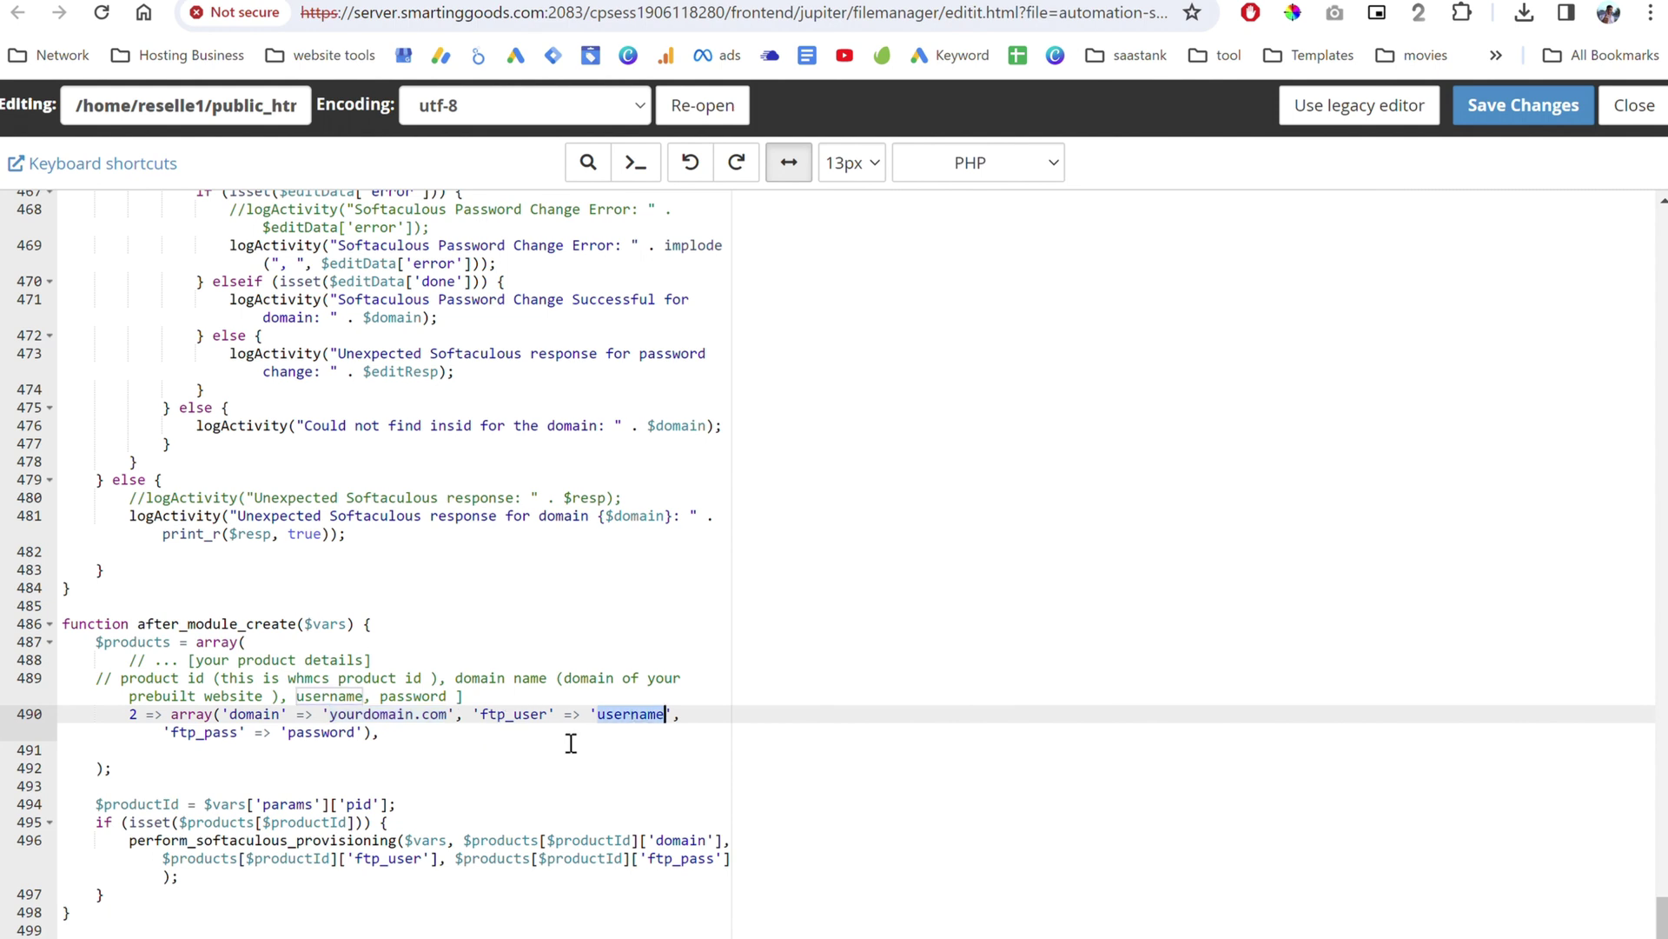
click(343, 753)
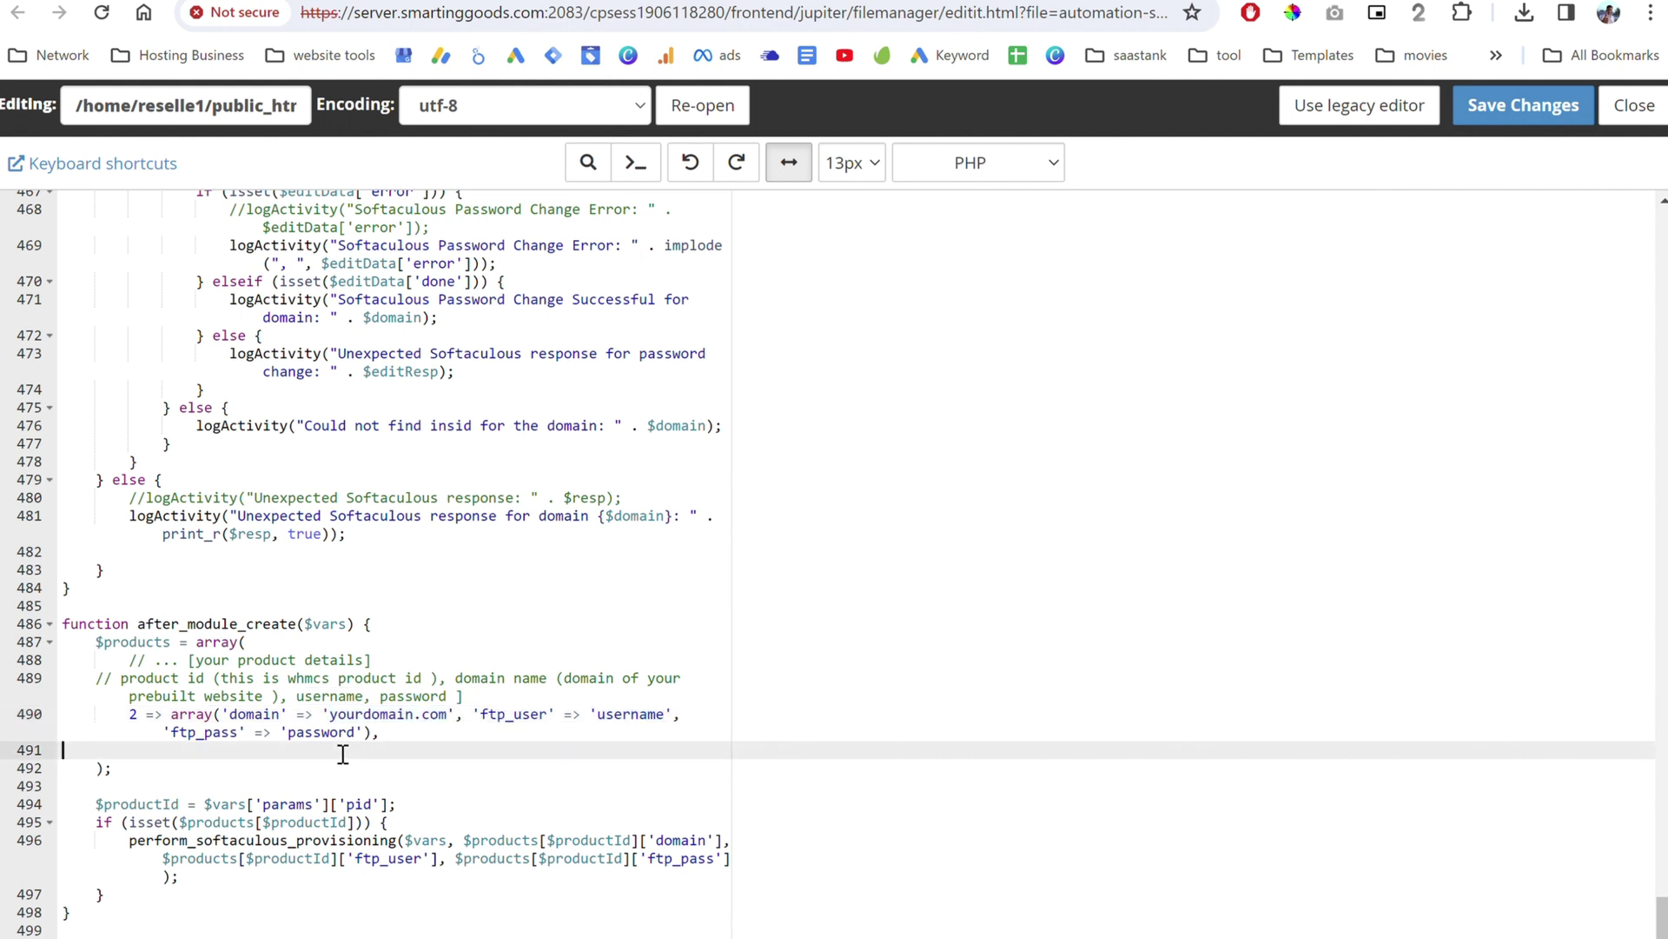